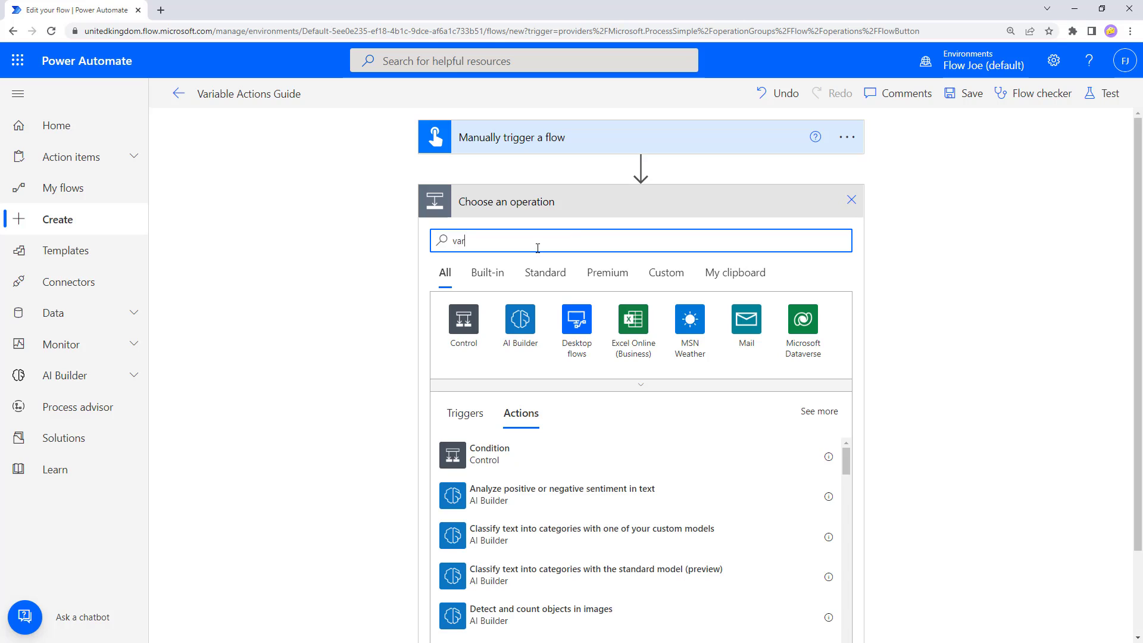
# - Search the operations for "vari" and add the Initialize variable action after the manual trigger
pyautogui.write('i')
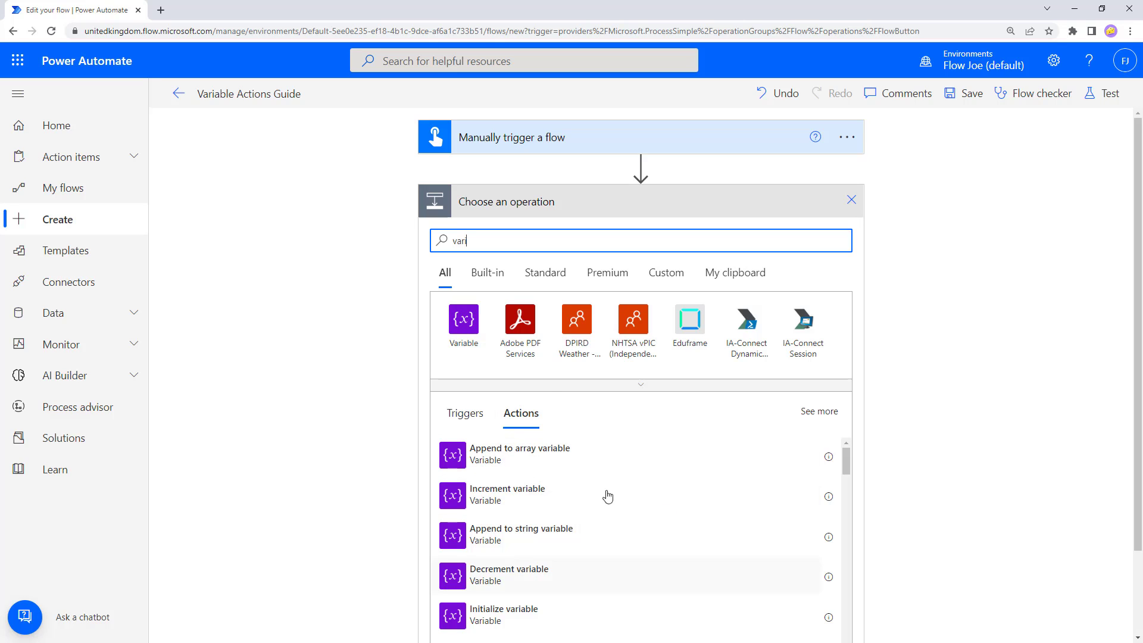
pyautogui.click(475, 334)
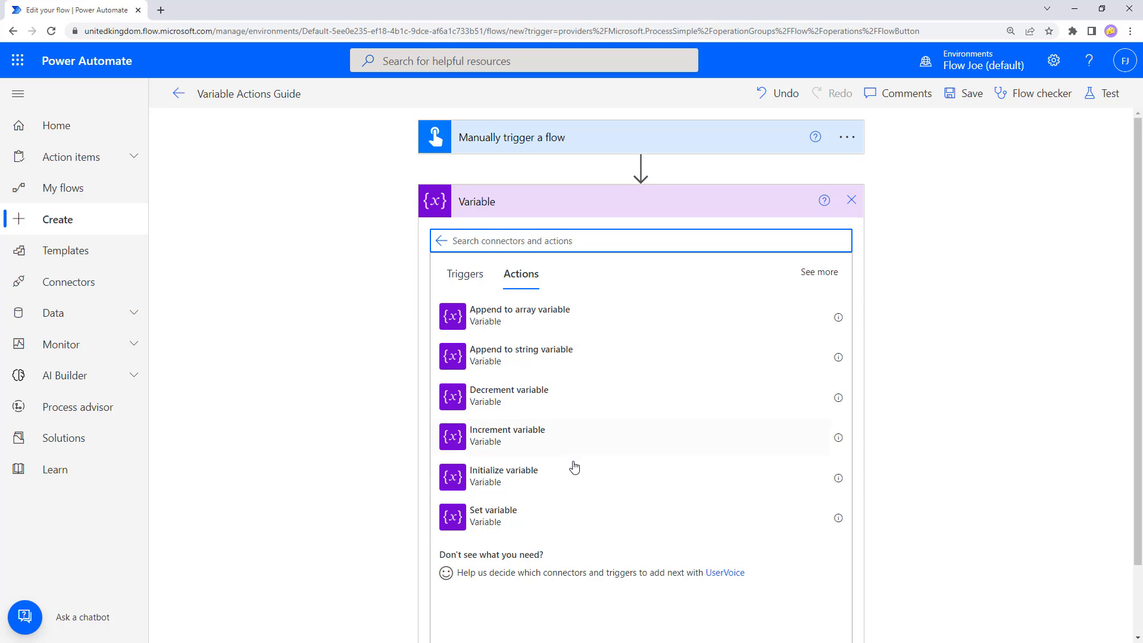
pyautogui.click(509, 479)
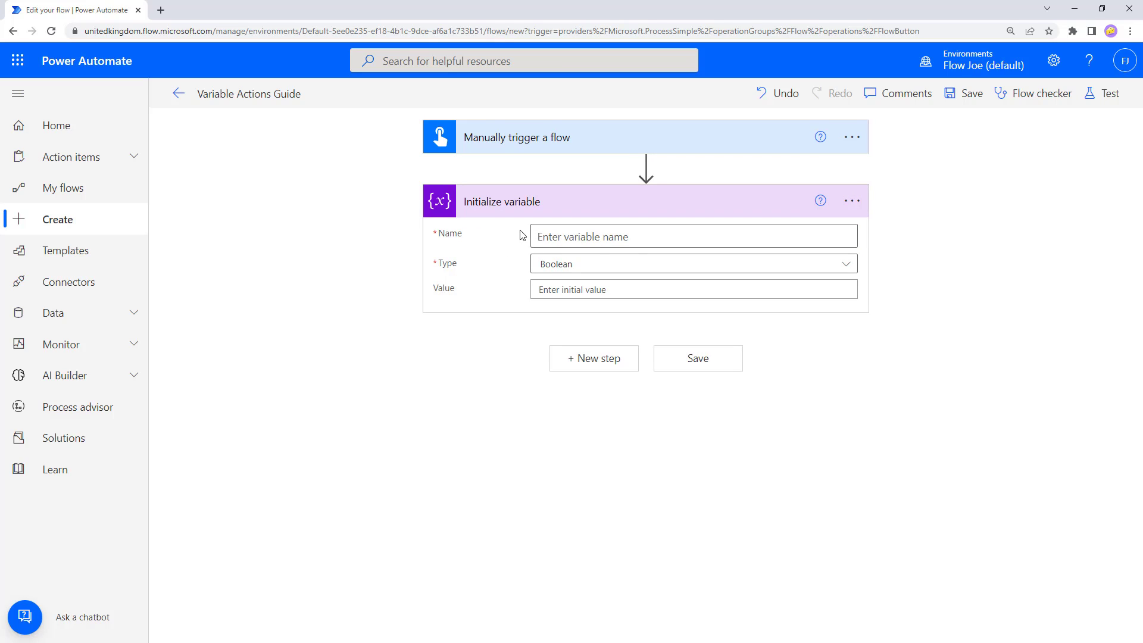
# - Name the variable FlowJoe and set its type to Boolean, leaving the initial value empty
pyautogui.click(590, 236)
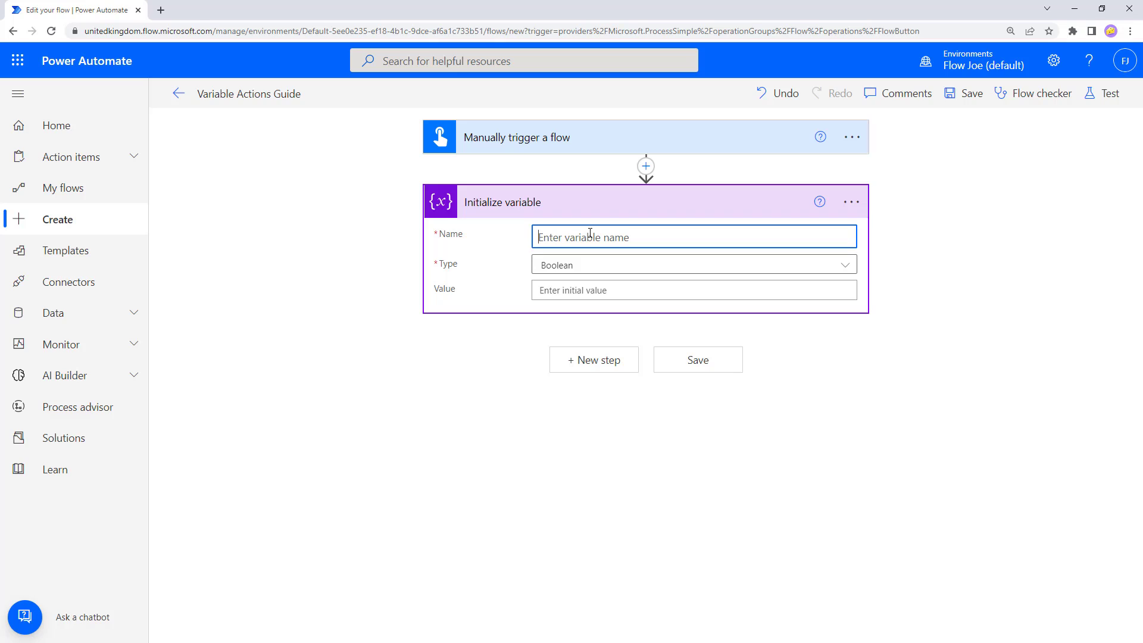
pyautogui.write('FlowJoe')
pyautogui.click(607, 266)
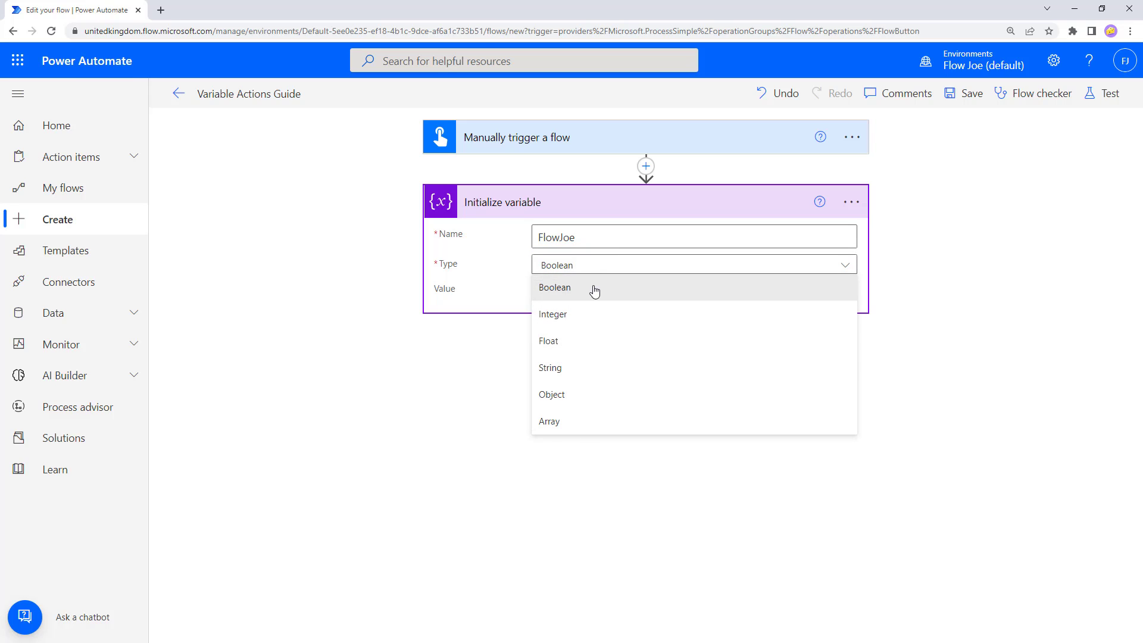
pyautogui.click(594, 290)
pyautogui.click(588, 299)
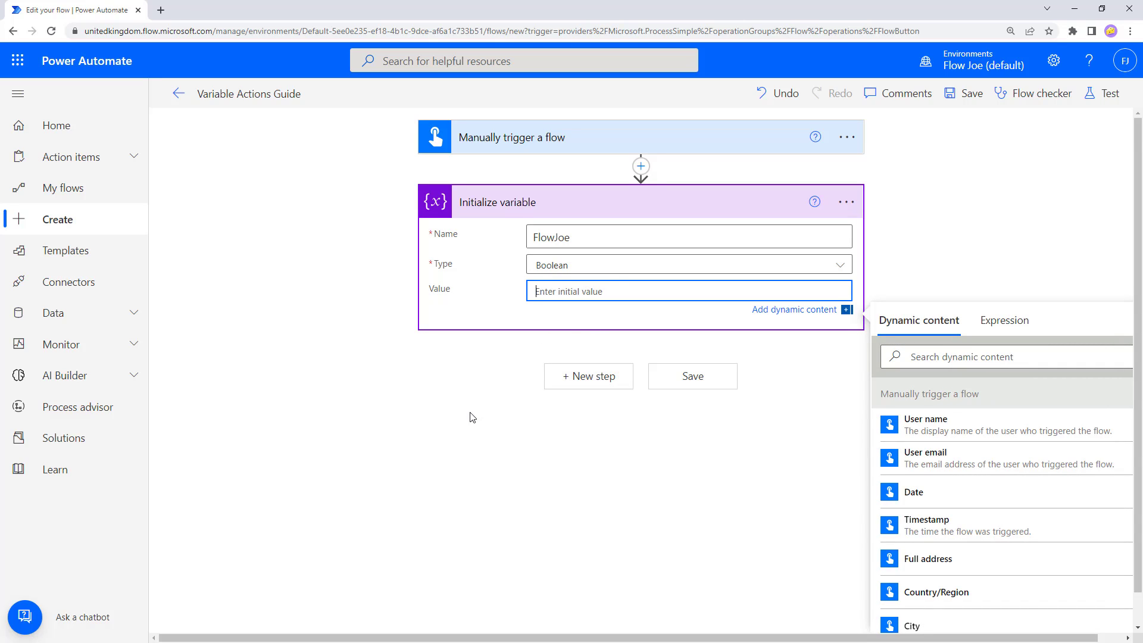
pyautogui.click(483, 384)
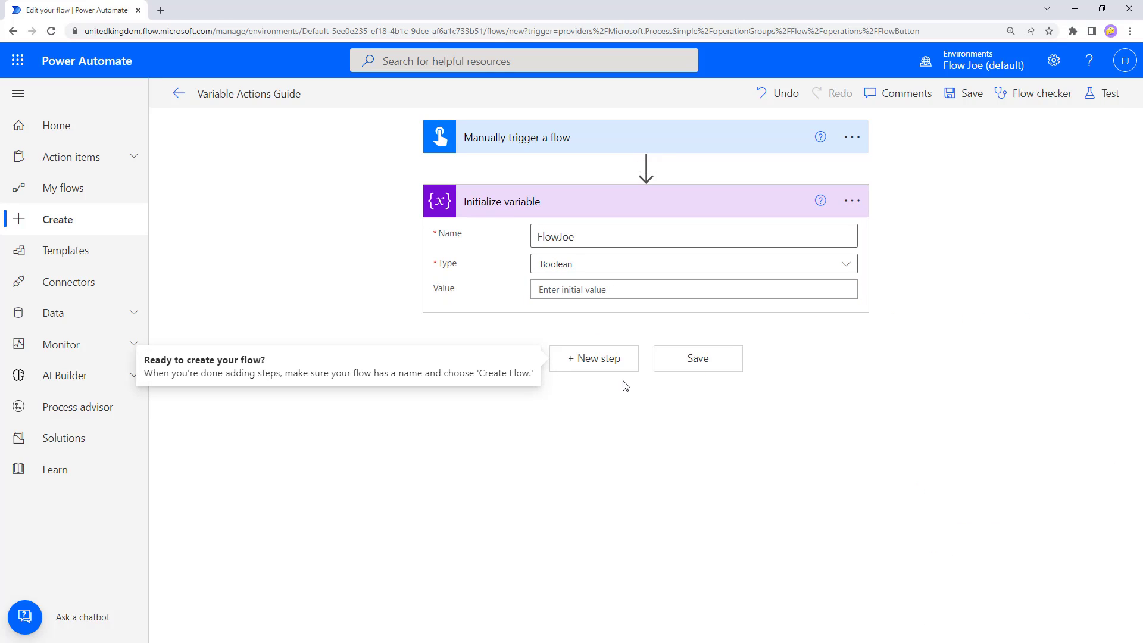
# - Save the flow and run it with a manual test
pyautogui.click(689, 361)
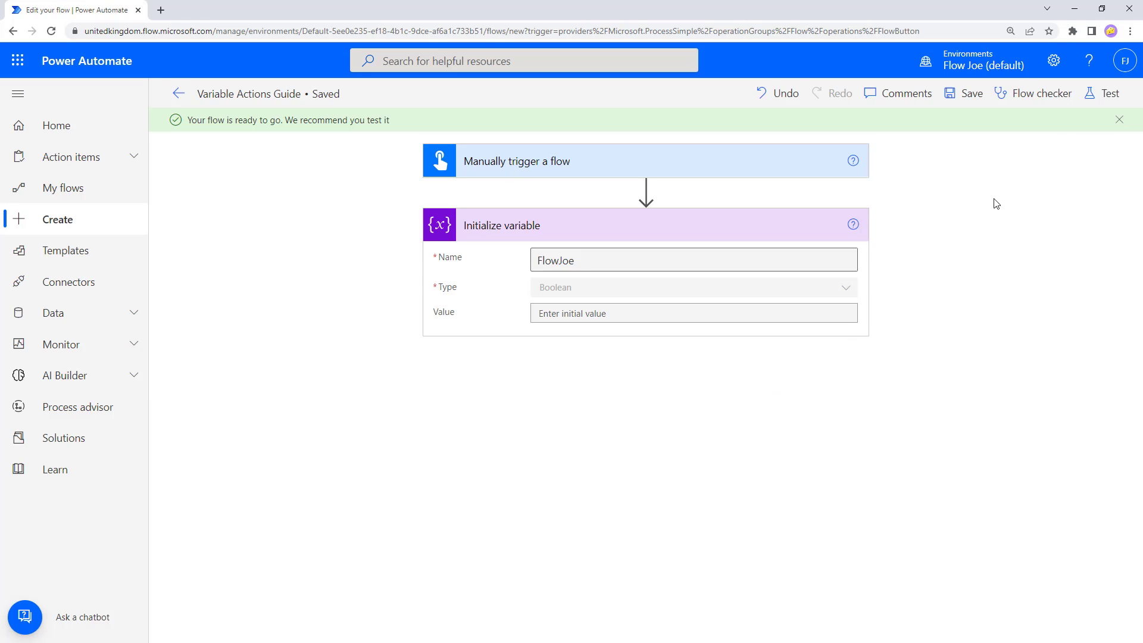
pyautogui.click(1105, 95)
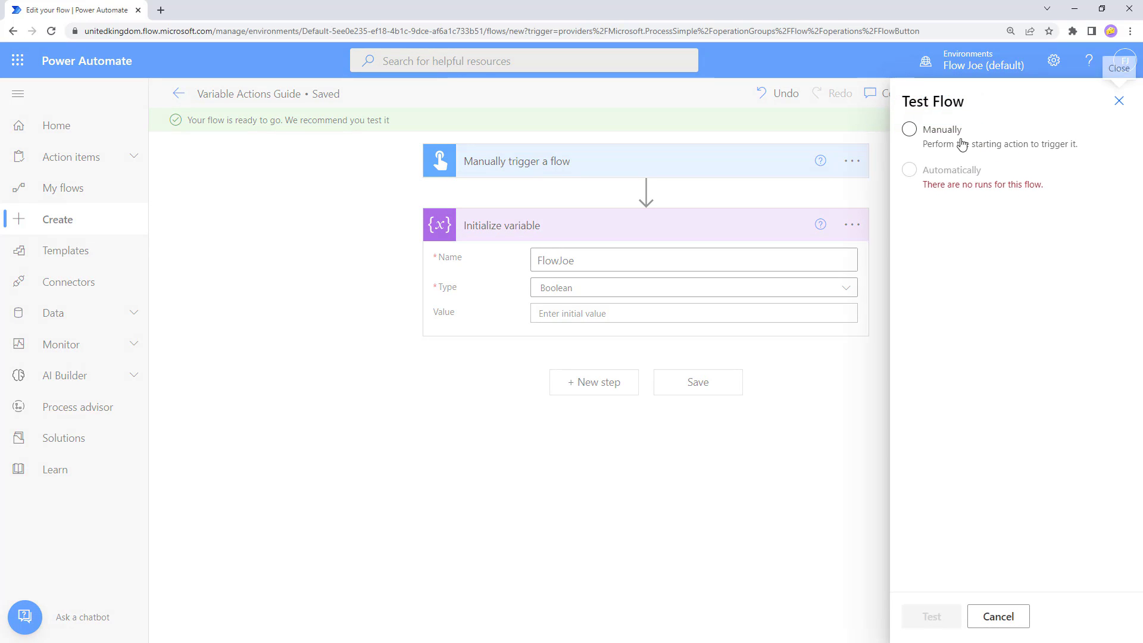
pyautogui.click(940, 132)
pyautogui.click(936, 616)
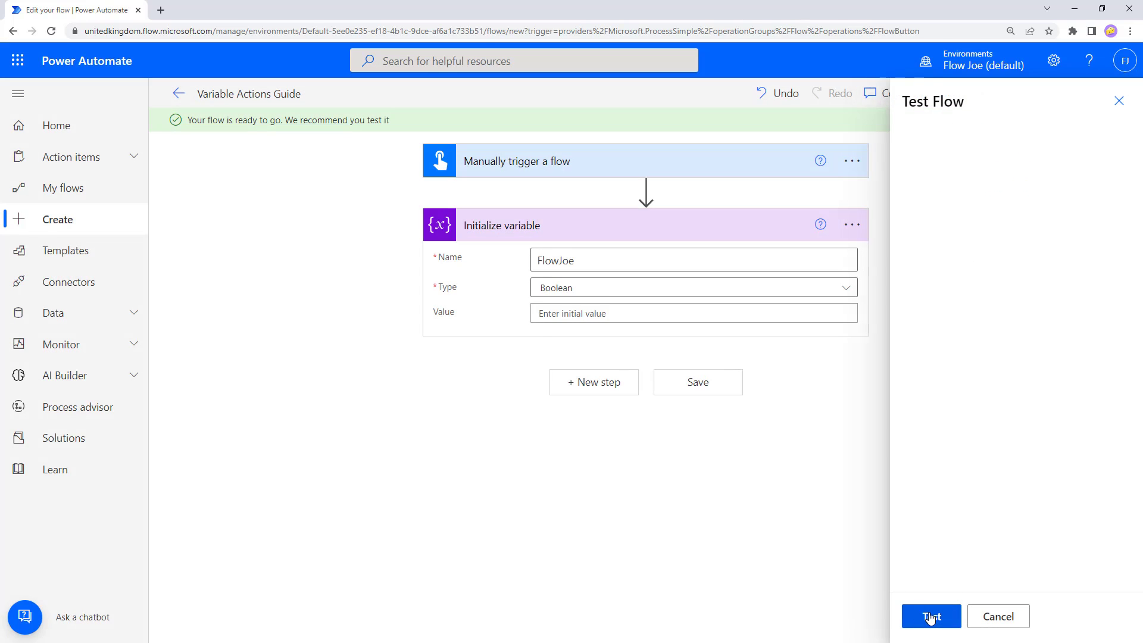
pyautogui.click(942, 615)
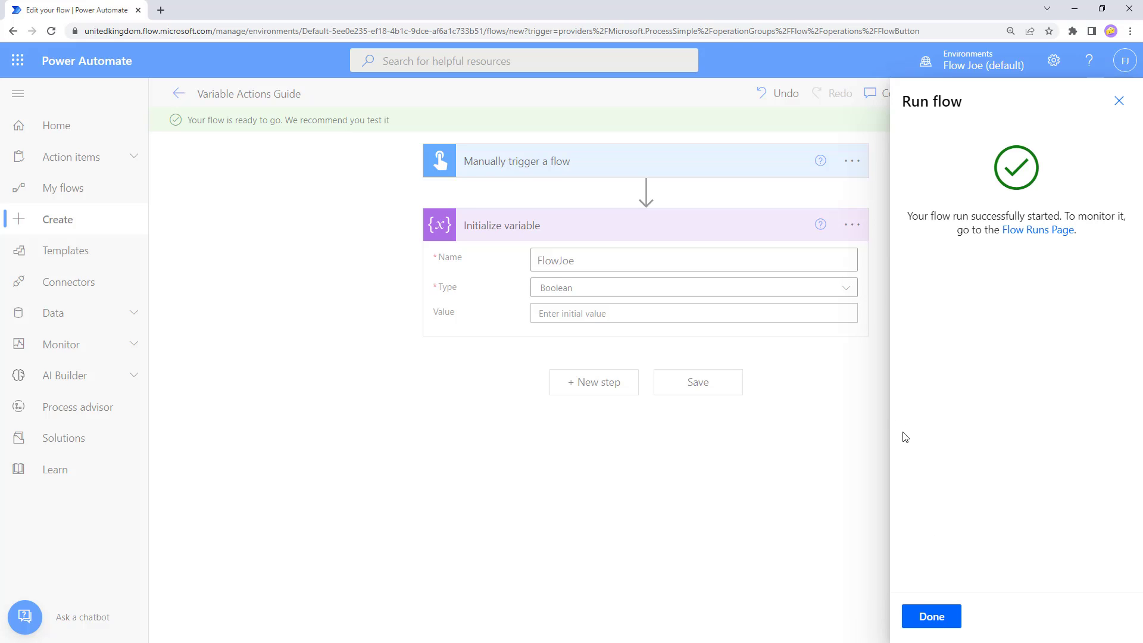
pyautogui.click(923, 617)
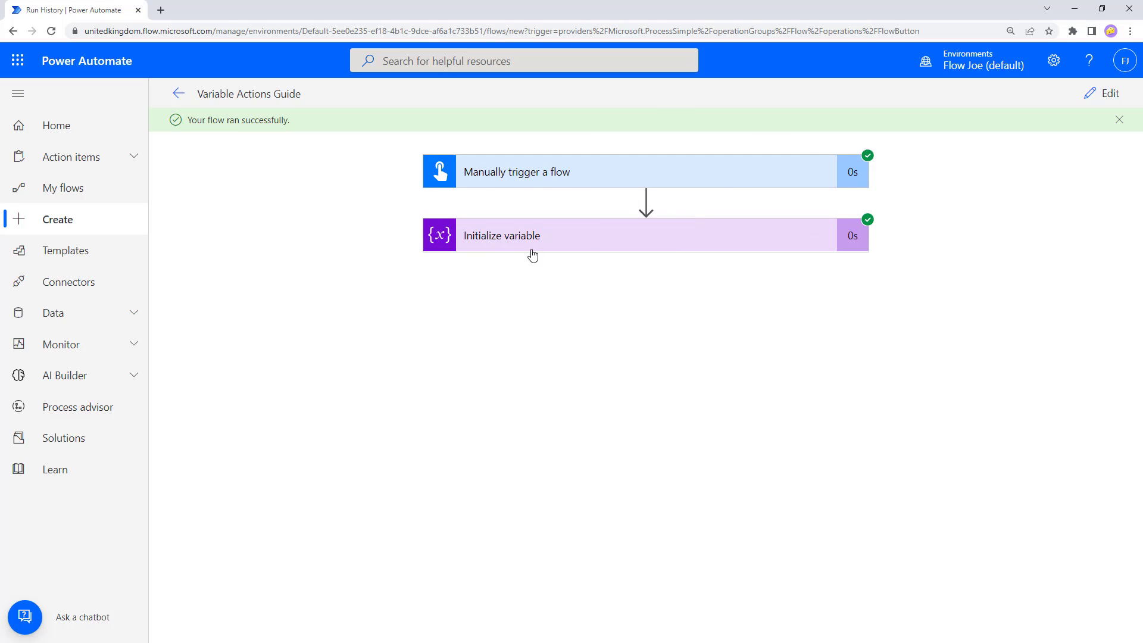
# - Examine the name, type and raw inputs of the Initialize variable action in the completed run
pyautogui.click(566, 241)
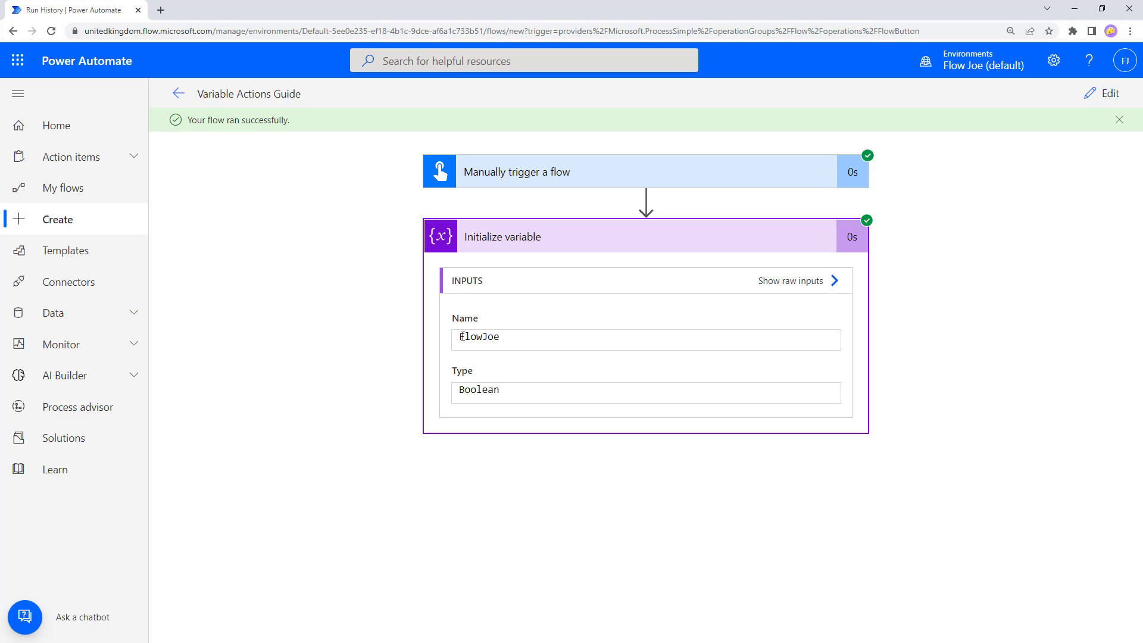
pyautogui.moveTo(460, 337); pyautogui.dragTo(510, 363)
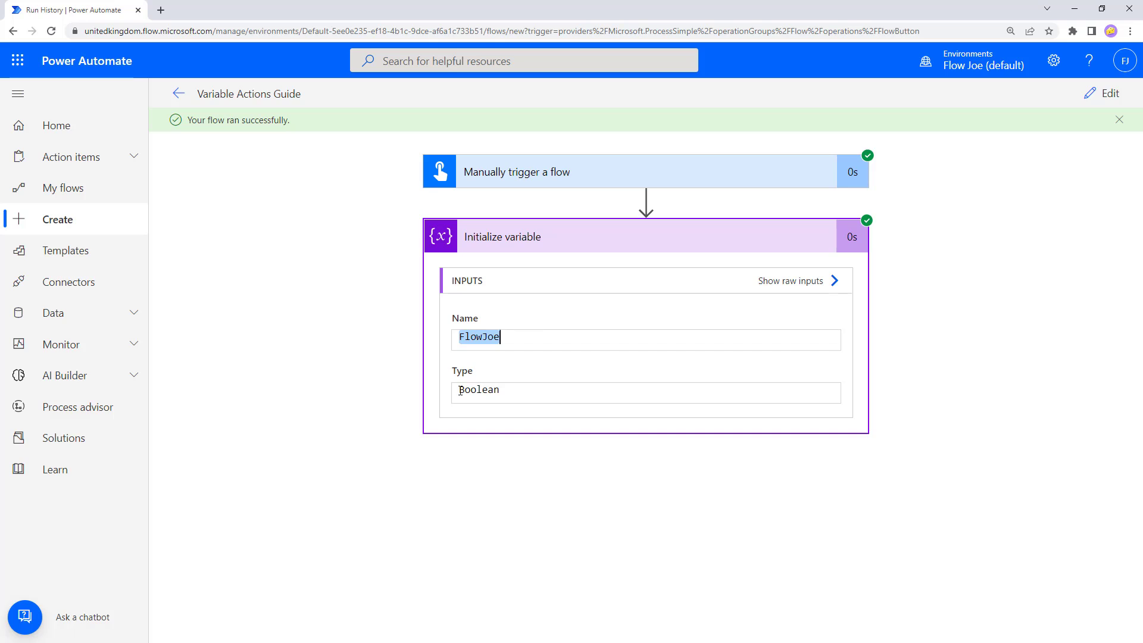
pyautogui.click(508, 390)
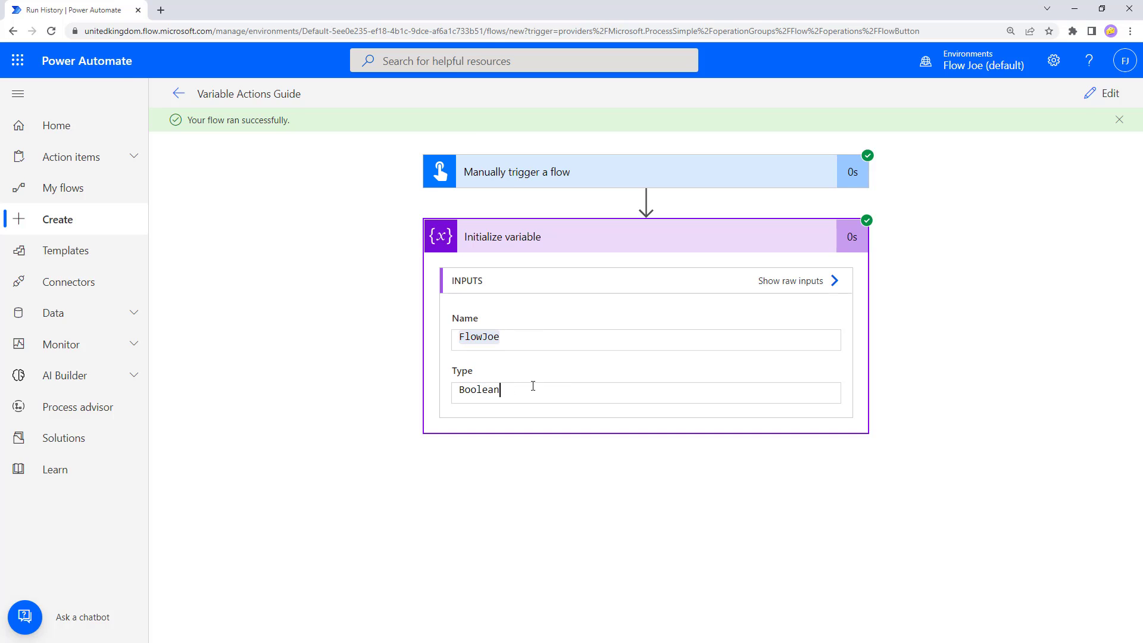
pyautogui.click(803, 289)
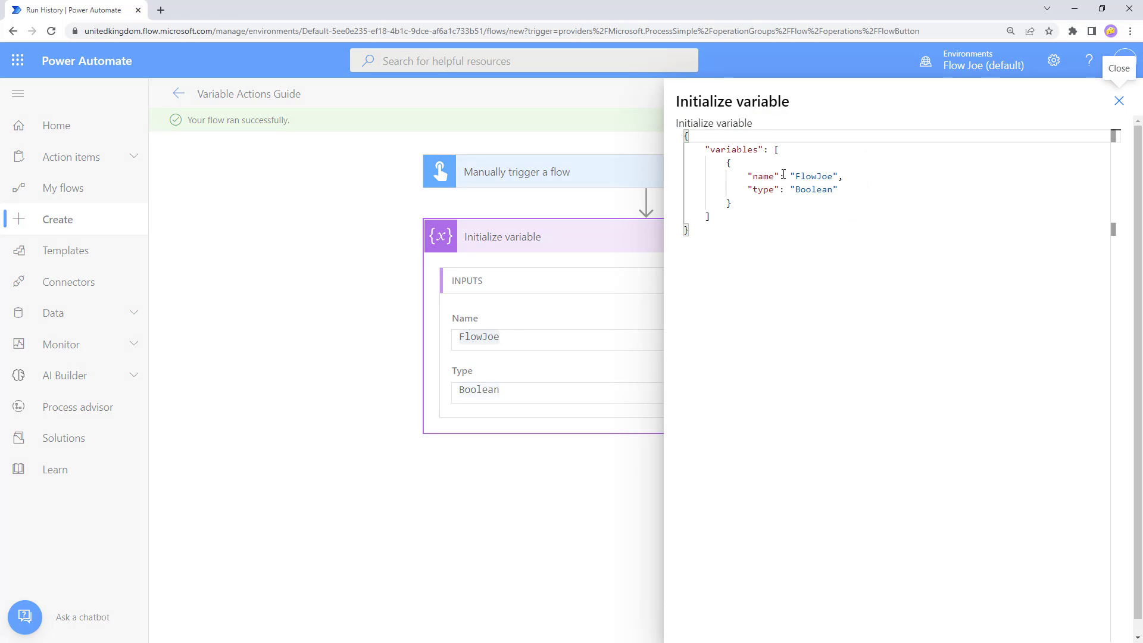
pyautogui.click(1119, 102)
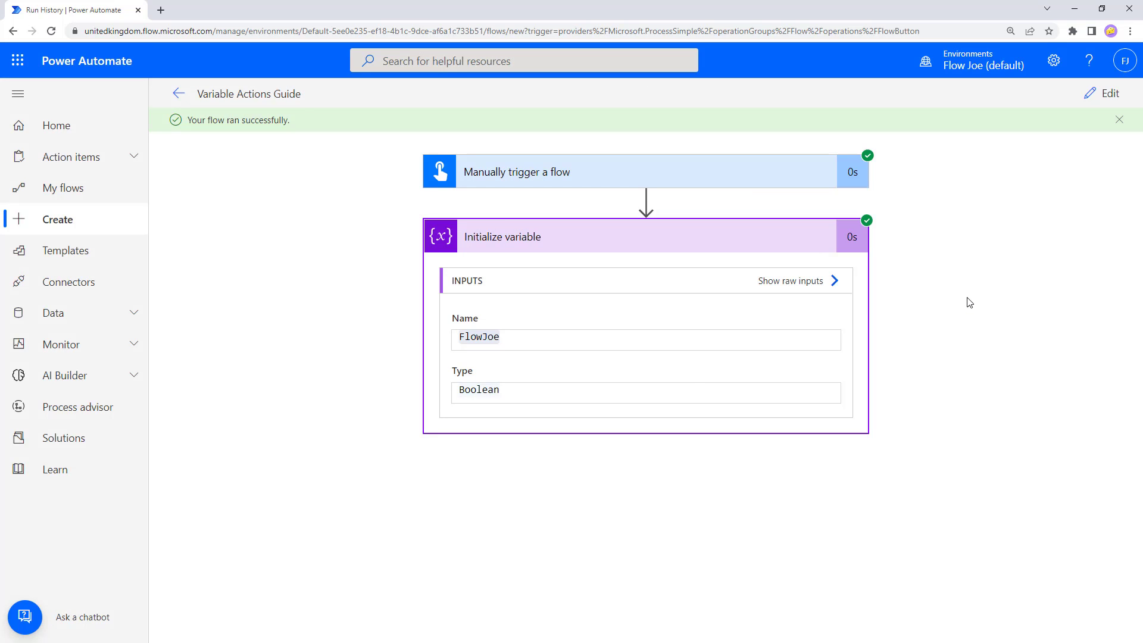
# - Return to editing the flow and set the FlowJoe variable's initial value to true
pyautogui.click(1112, 92)
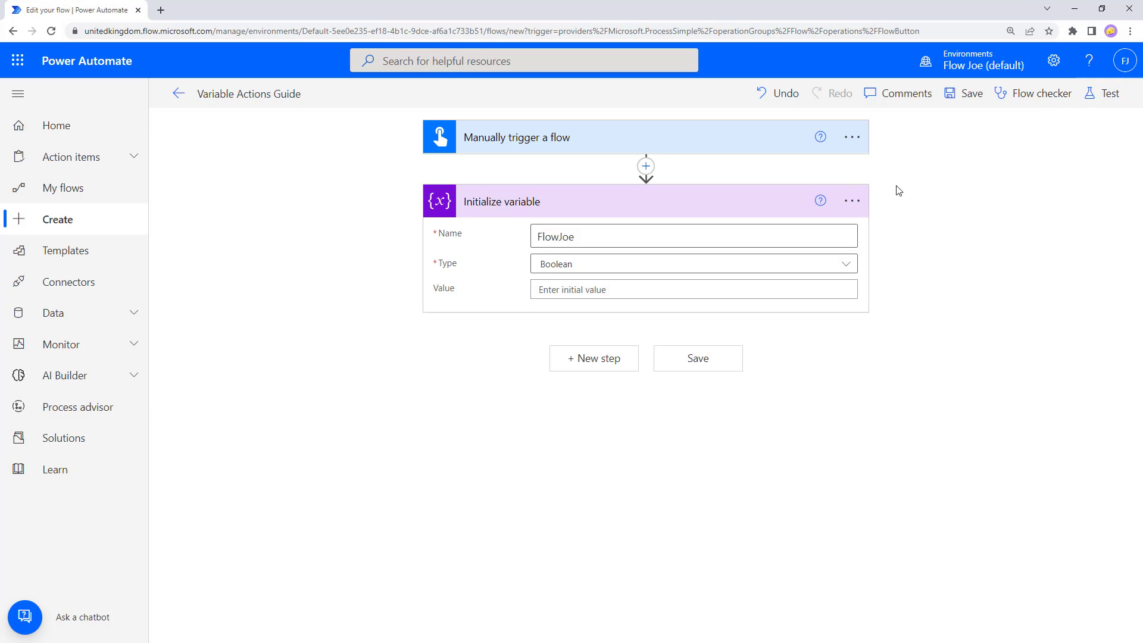
pyautogui.click(633, 291)
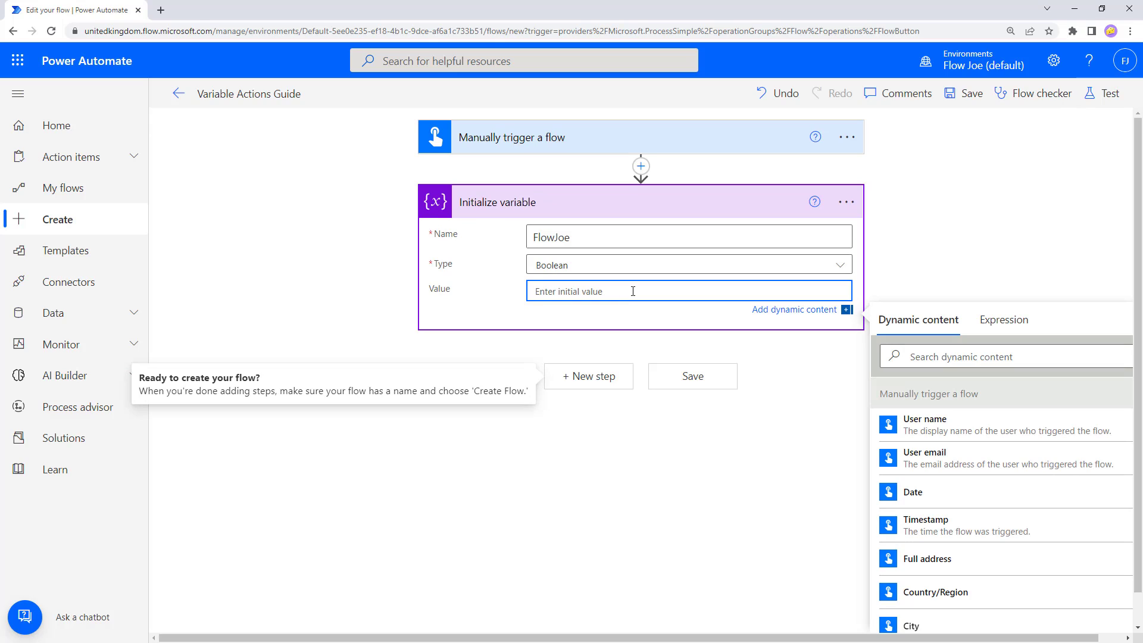
pyautogui.write('true')
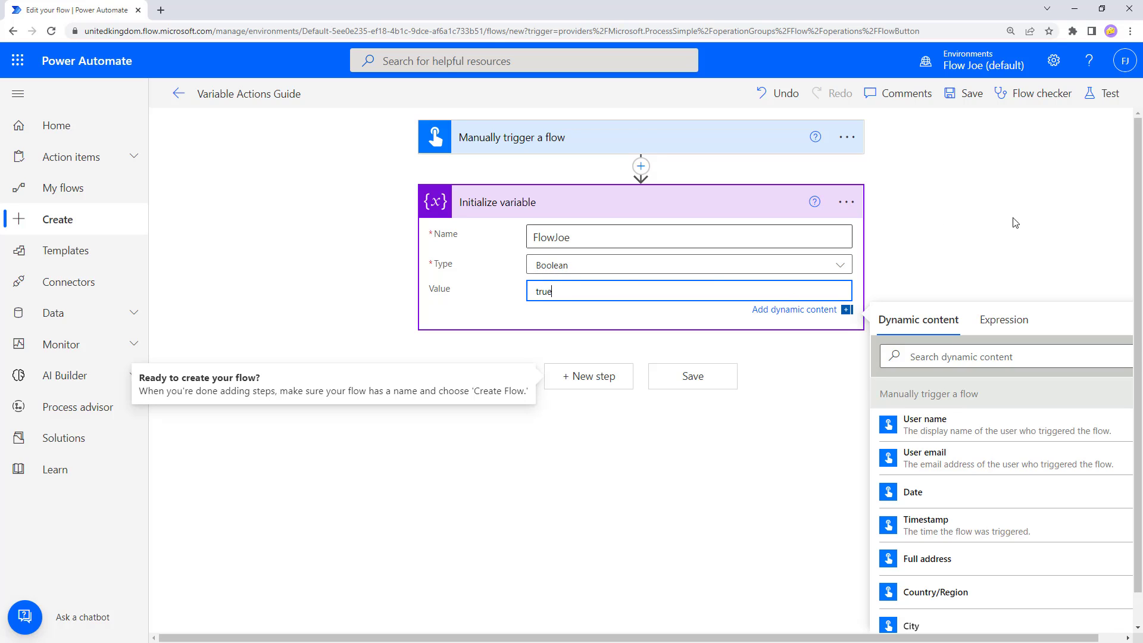
pyautogui.click(967, 188)
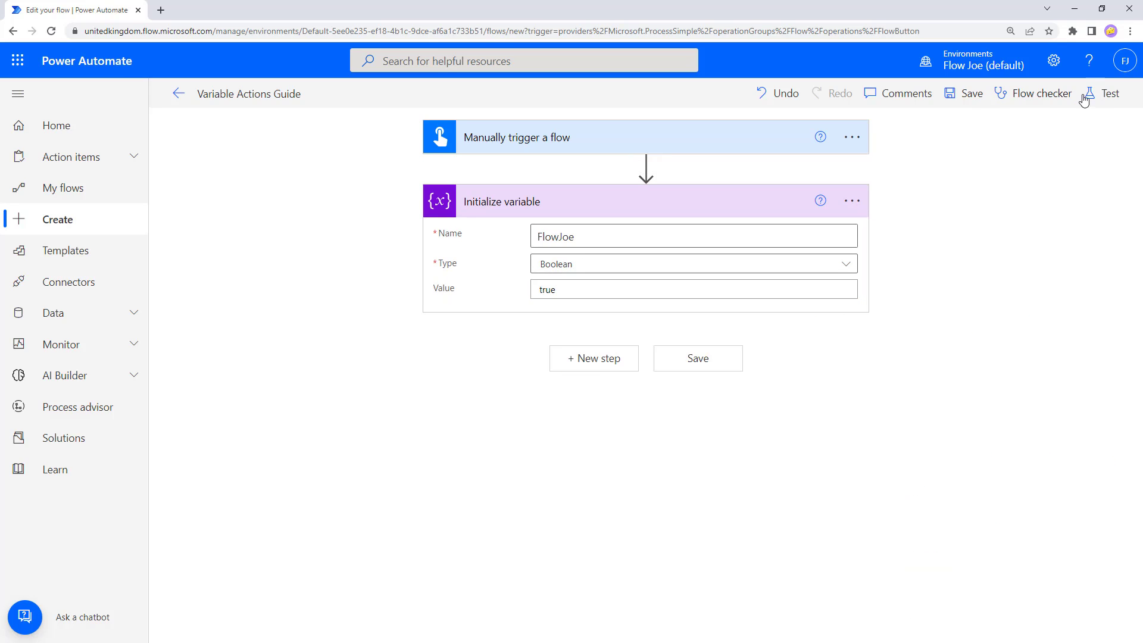
# - Save and manually test the edited flow, and open the Initialize variable action's inputs in the run
pyautogui.click(1110, 95)
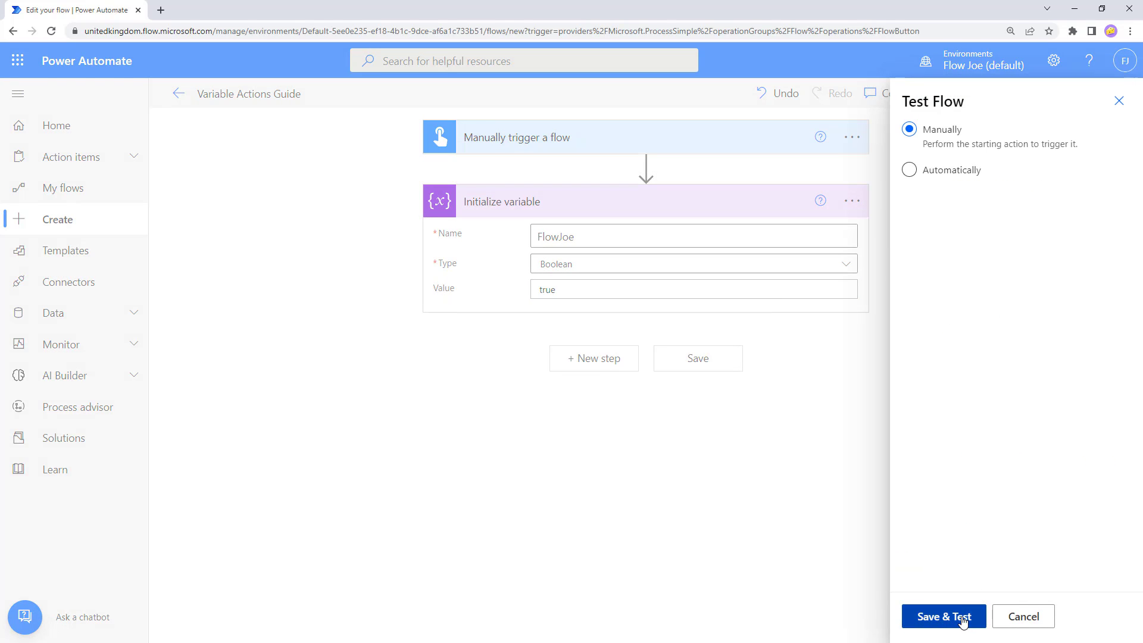
pyautogui.click(963, 618)
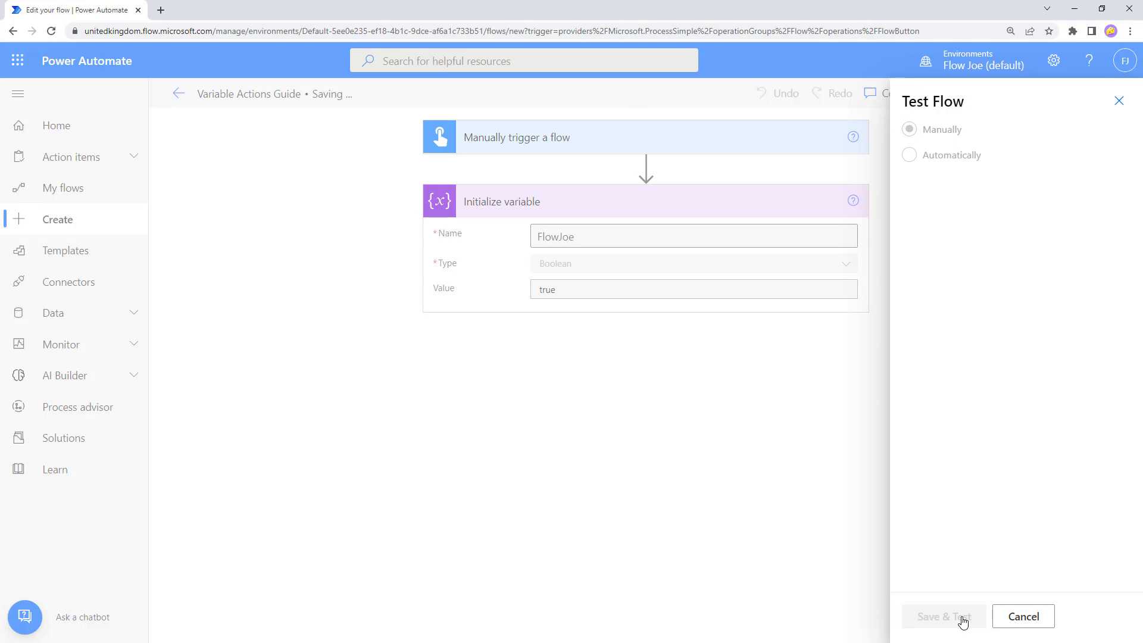
pyautogui.click(953, 619)
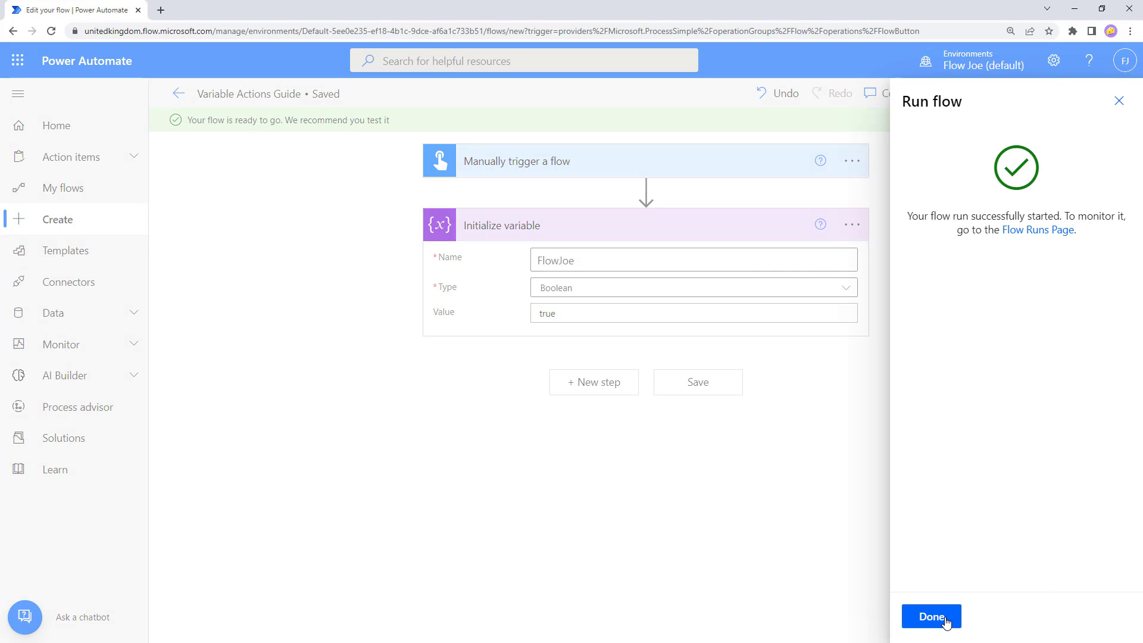
pyautogui.click(946, 622)
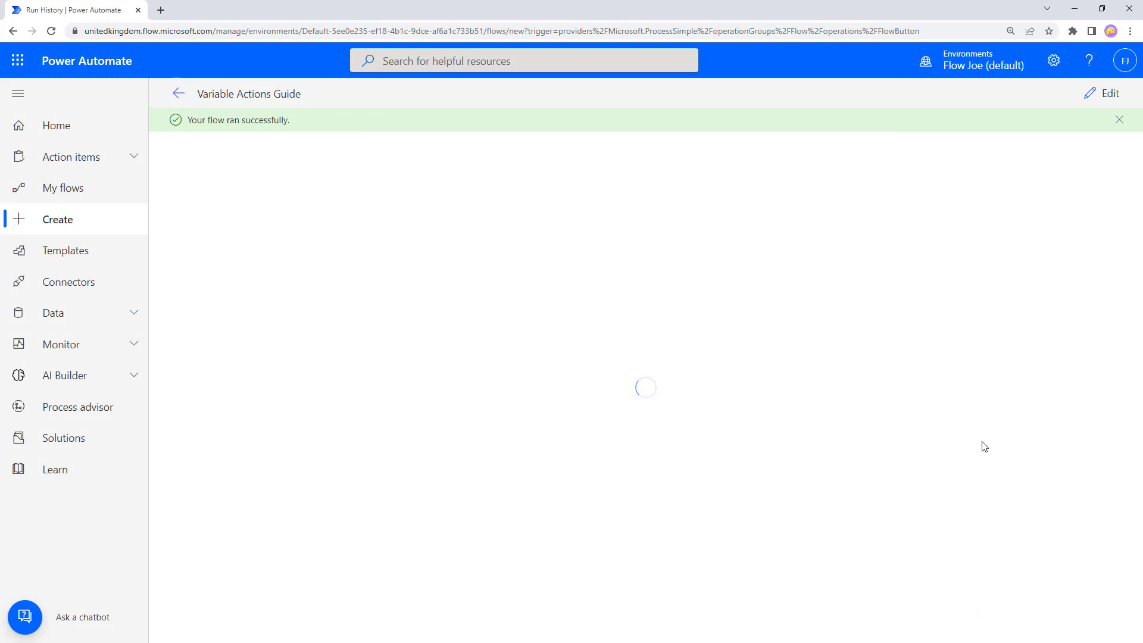
pyautogui.click(742, 247)
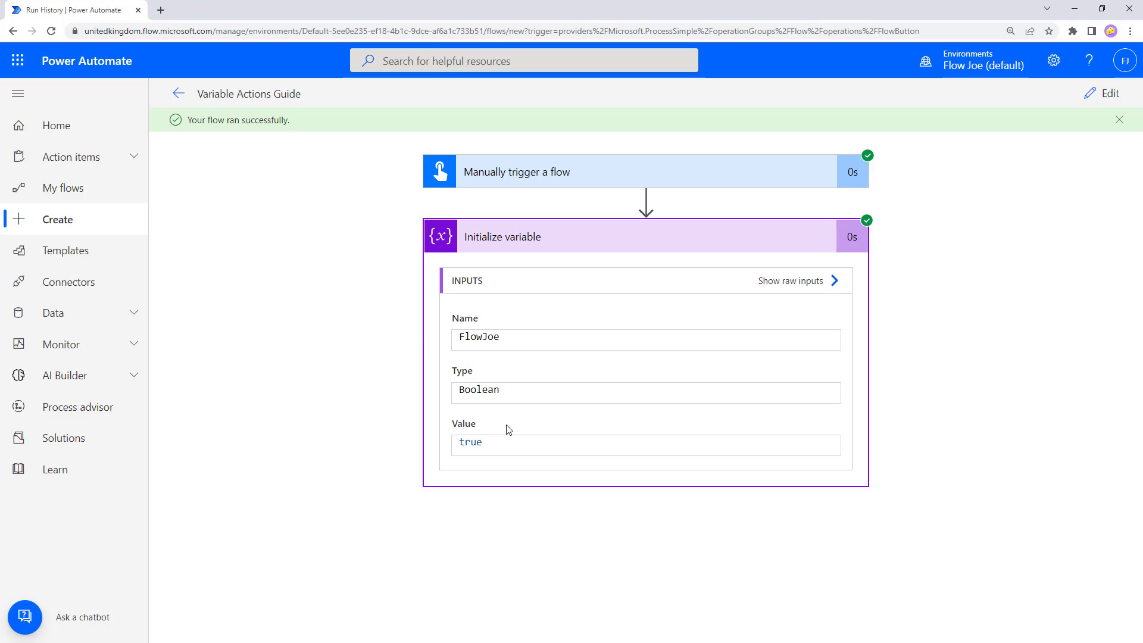
# - Return to editing the flow and change the FlowJoe variable's type to Array
pyautogui.click(1109, 97)
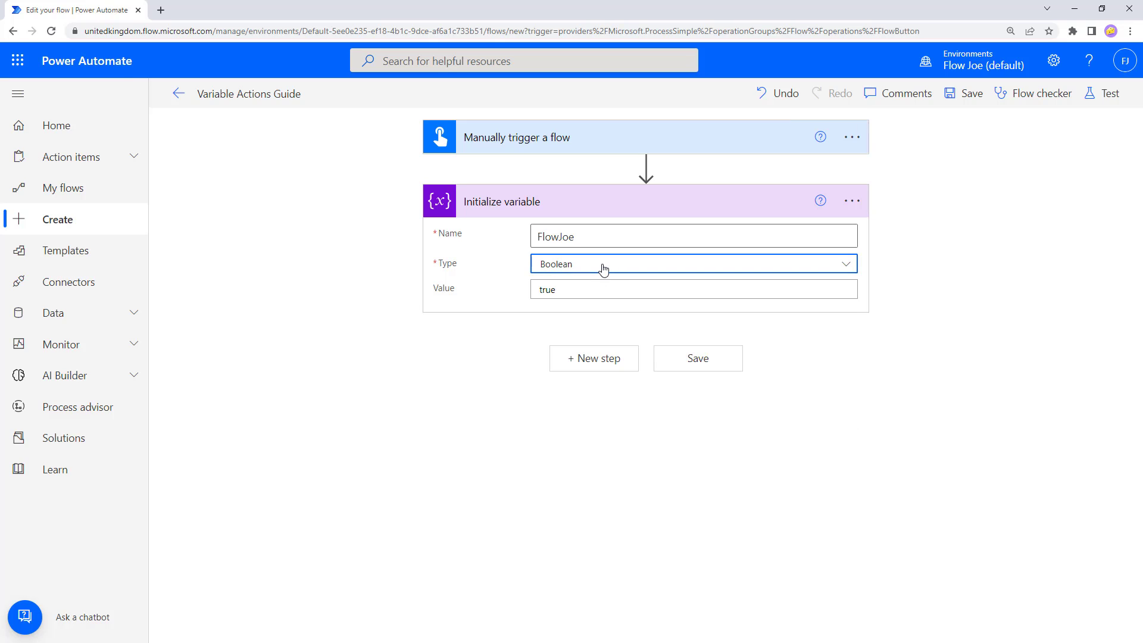
pyautogui.click(602, 267)
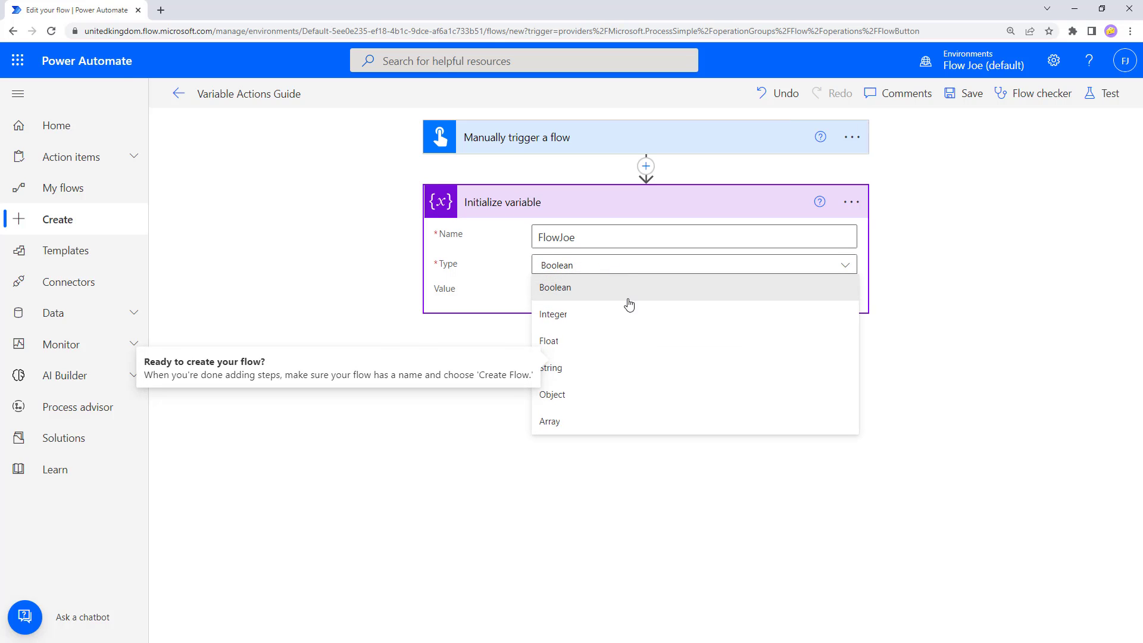
pyautogui.click(584, 422)
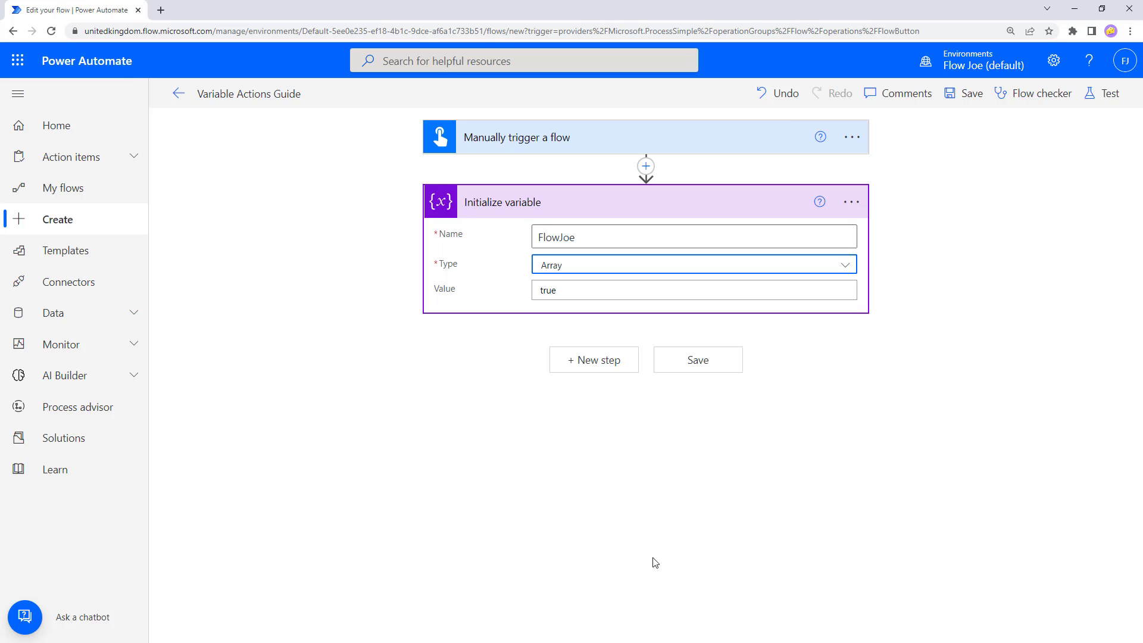
# - Replace the FlowJoe variable's initial value with the array ["Flow","Joe"]
pyautogui.click(587, 292)
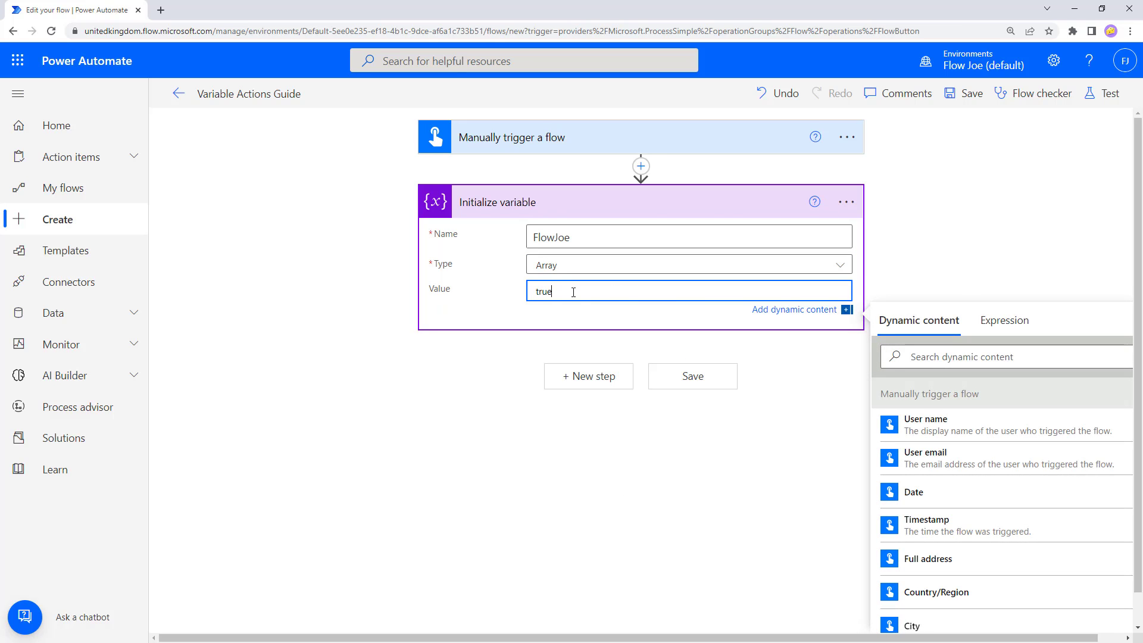
pyautogui.moveTo(573, 292); pyautogui.dragTo(536, 292)
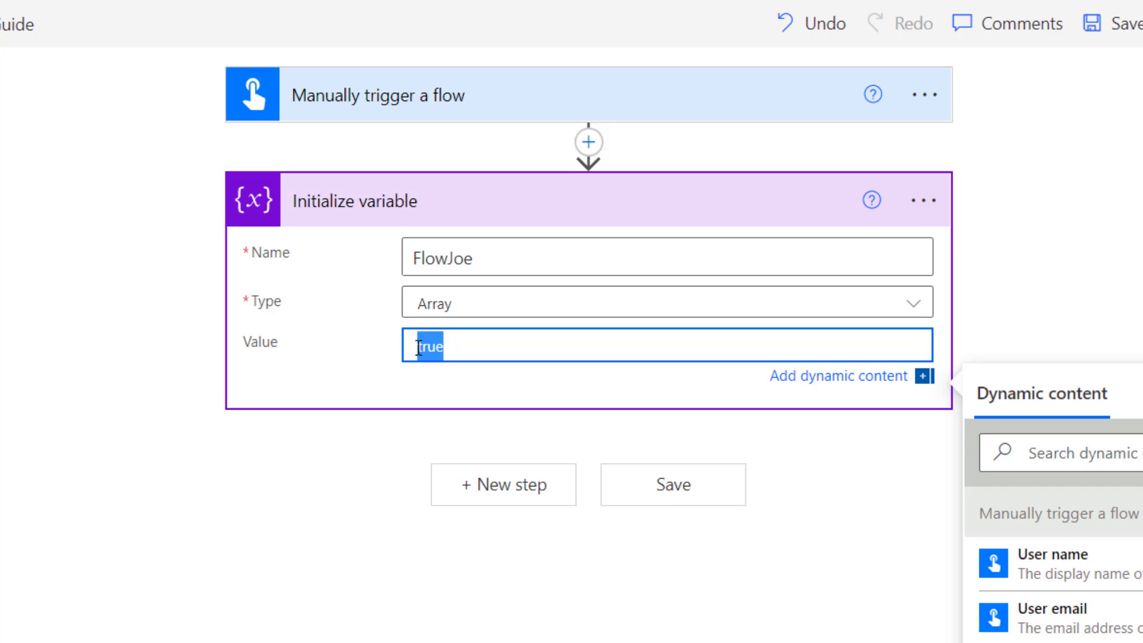
pyautogui.press('BackSpace')
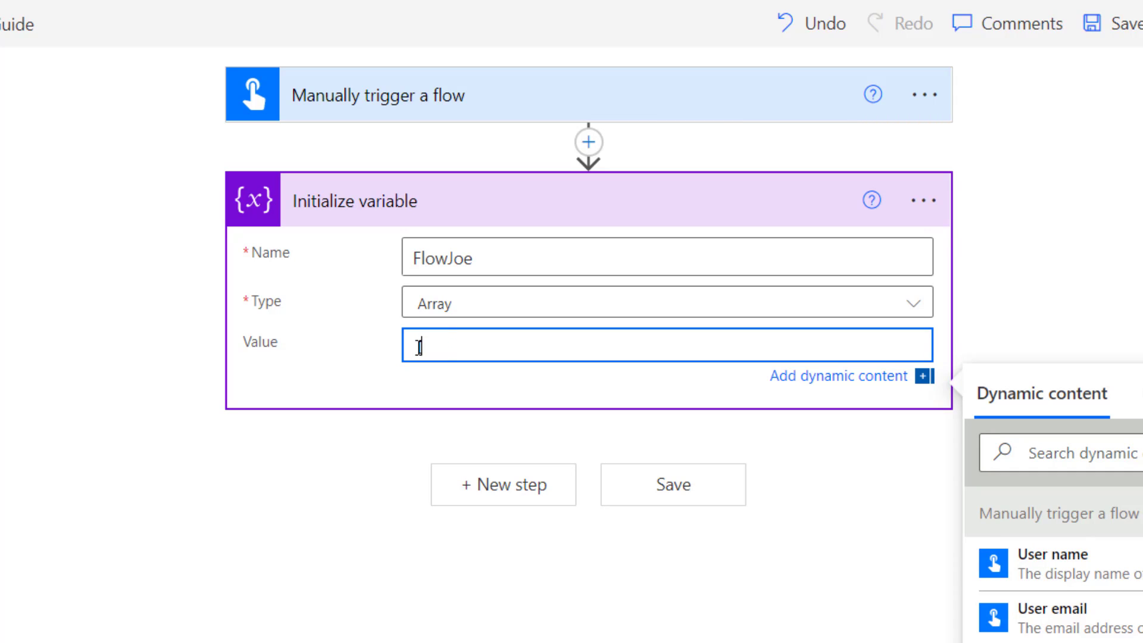
pyautogui.write('[')
pyautogui.write('"Flow"')
pyautogui.write(',"Joe"')
pyautogui.write(']')
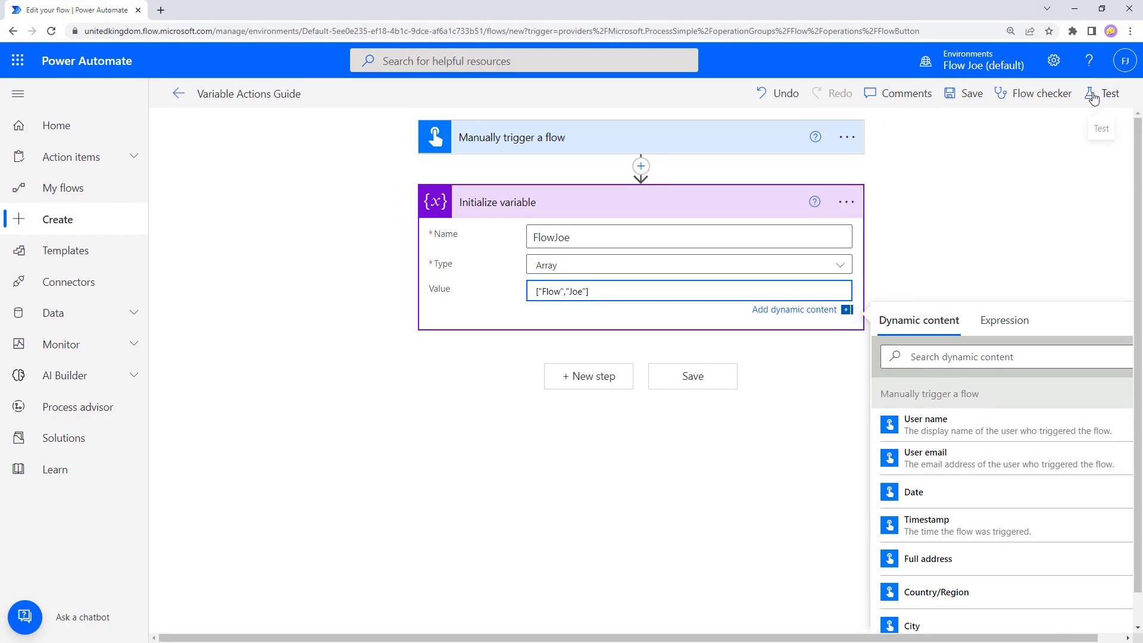
pyautogui.click(1023, 177)
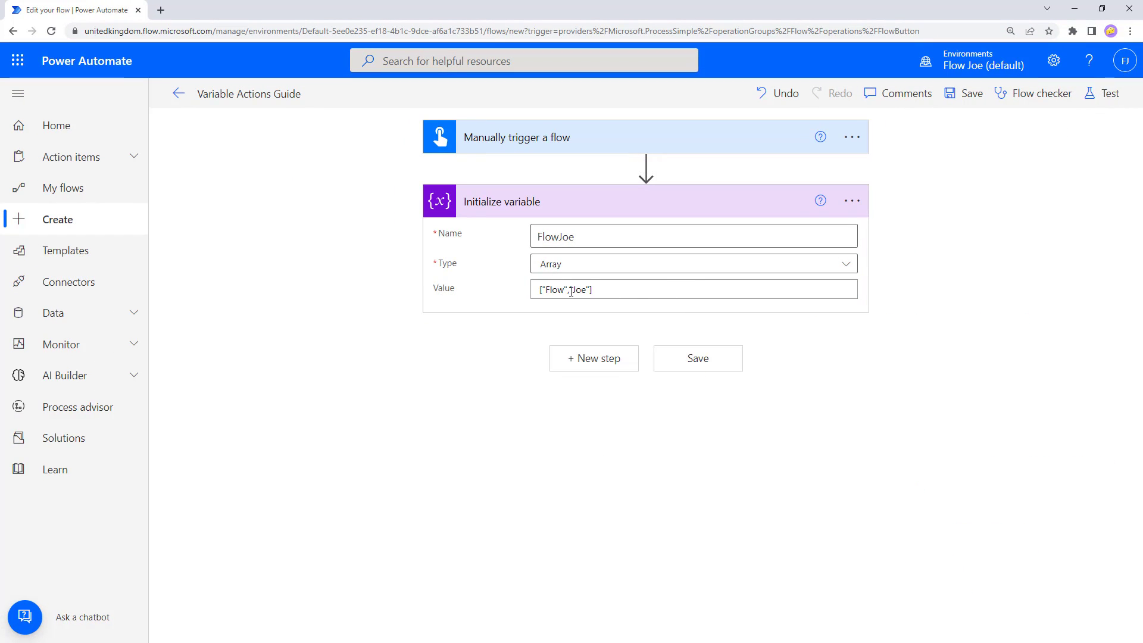
# - Save and manually test the flow with the Array variable, and check the Initialize variable action's run inputs before returning to editing
pyautogui.click(1101, 95)
pyautogui.click(943, 618)
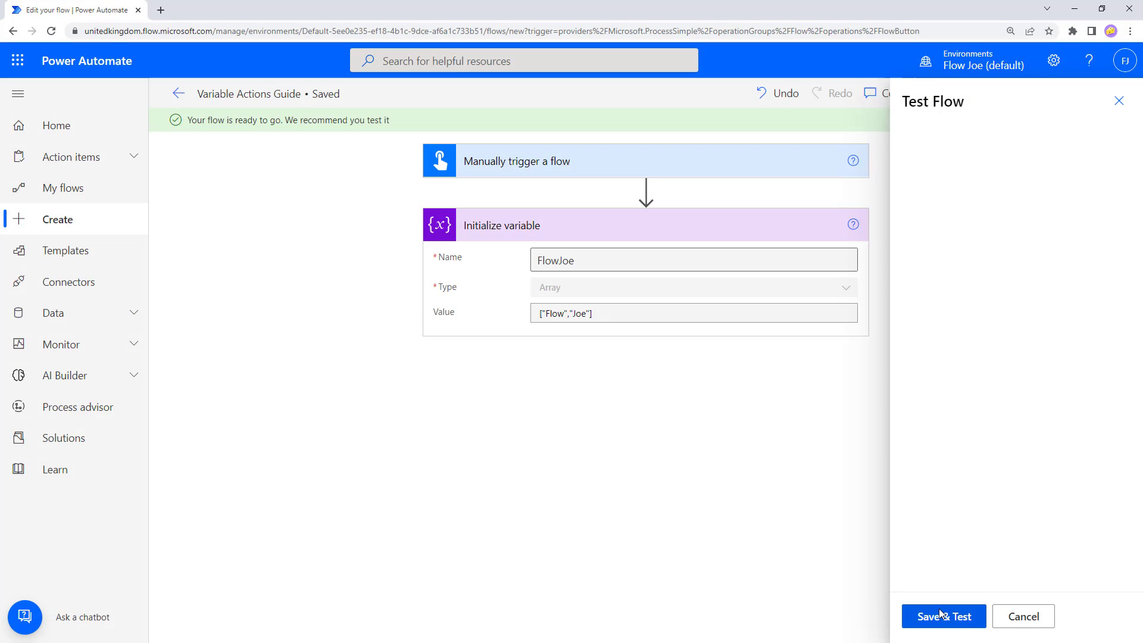
pyautogui.click(946, 616)
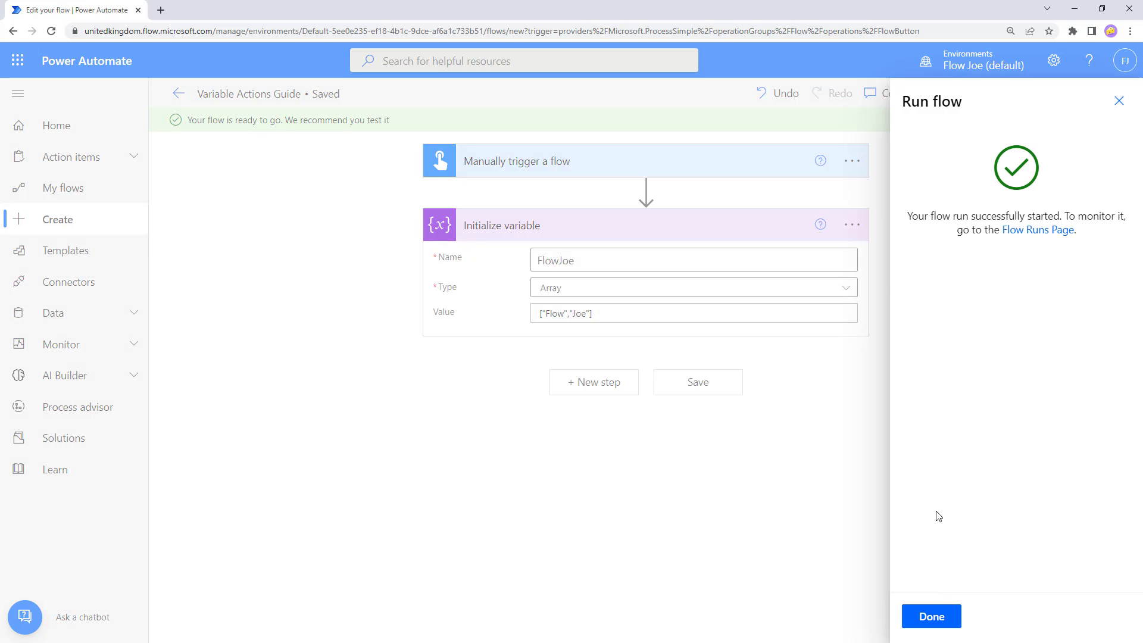
pyautogui.click(935, 618)
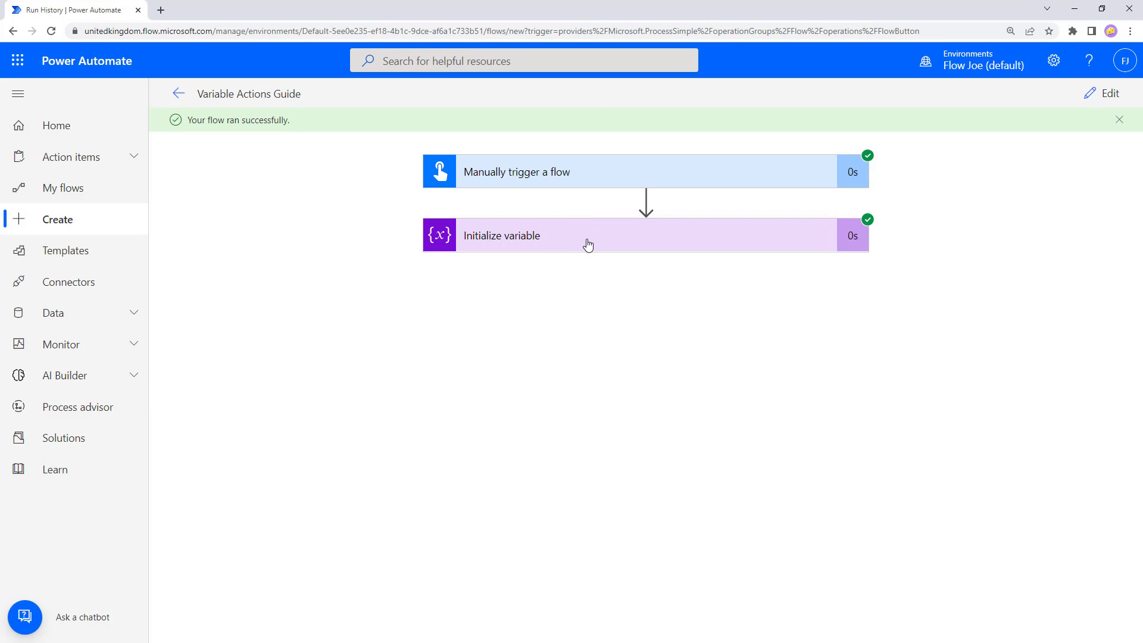
pyautogui.click(588, 239)
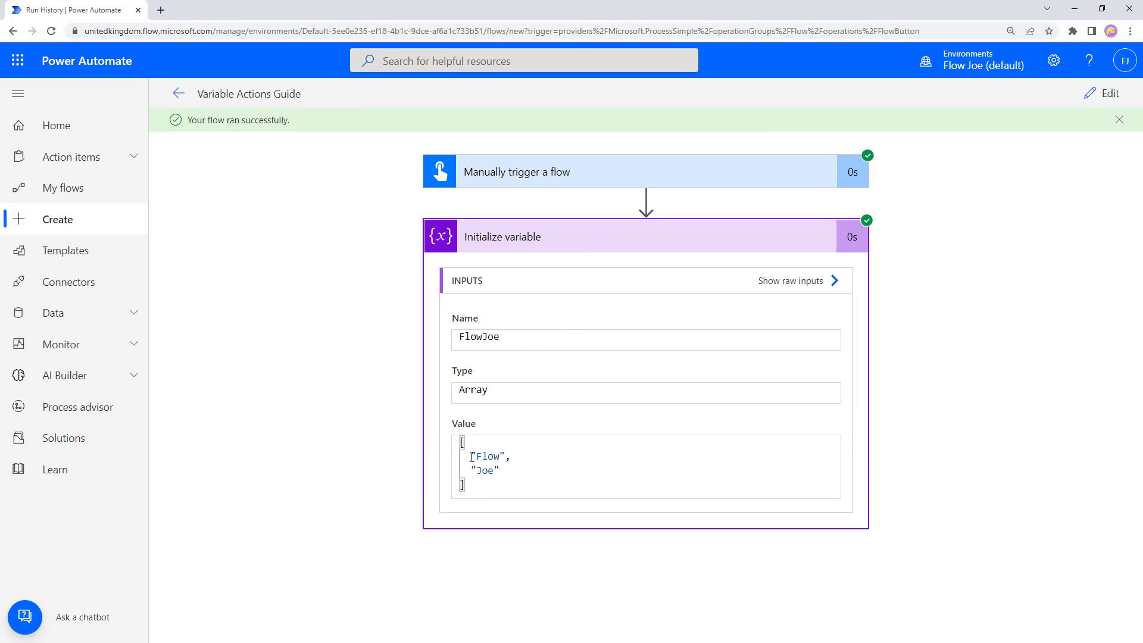
pyautogui.moveTo(470, 456); pyautogui.dragTo(495, 471)
pyautogui.click(1094, 93)
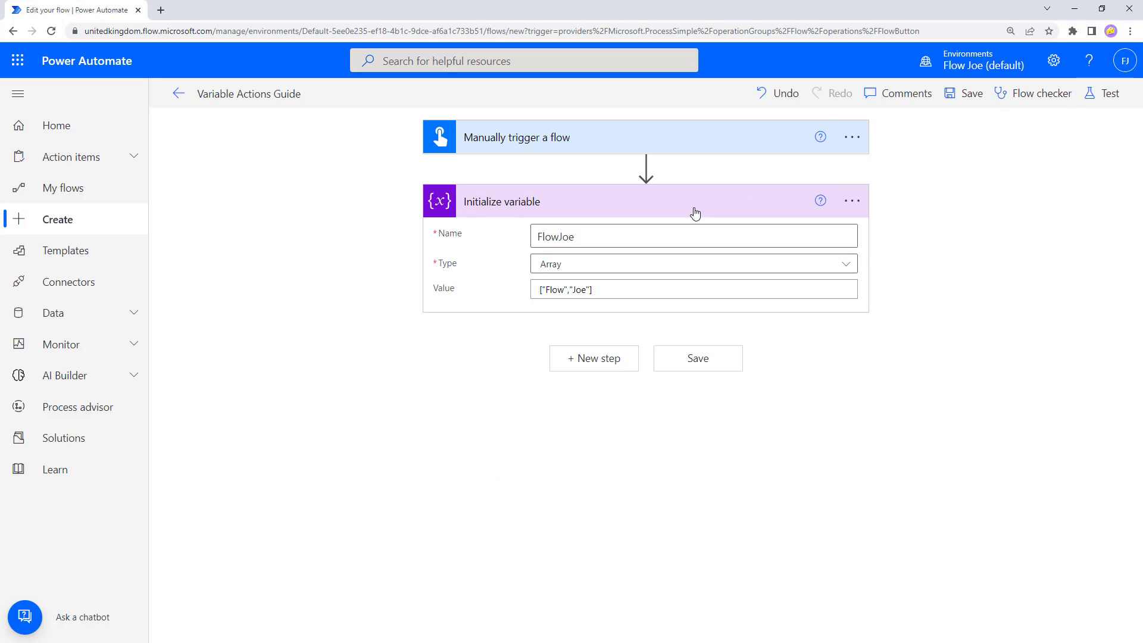
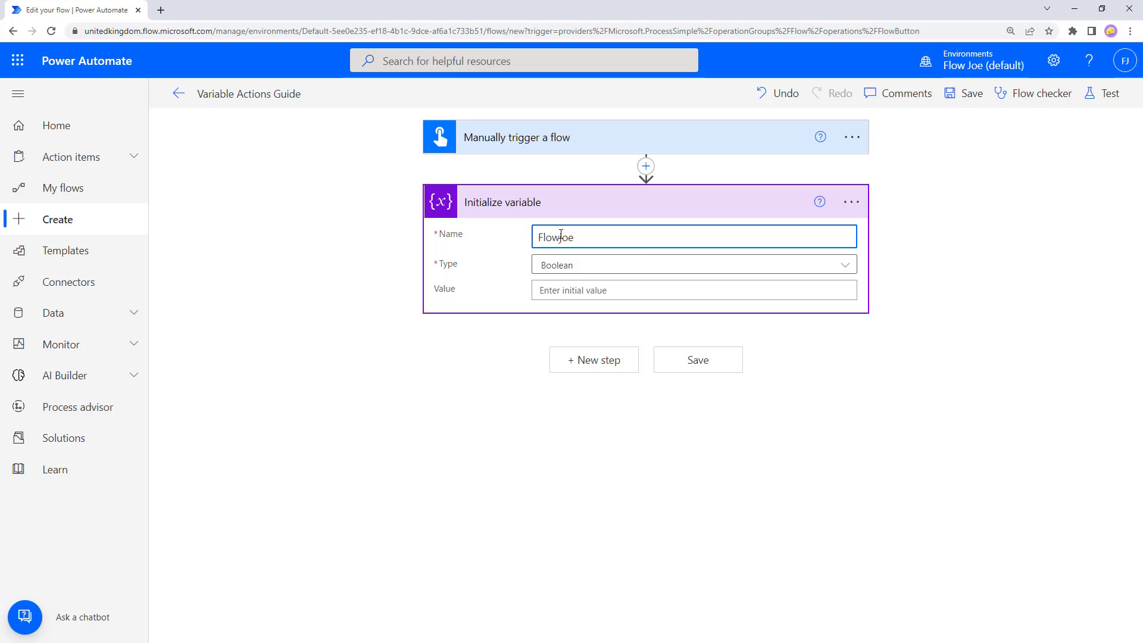
# - Set the Flowjoe variable's type to String in the Initialize variable action, leaving its initial value empty
pyautogui.click(568, 272)
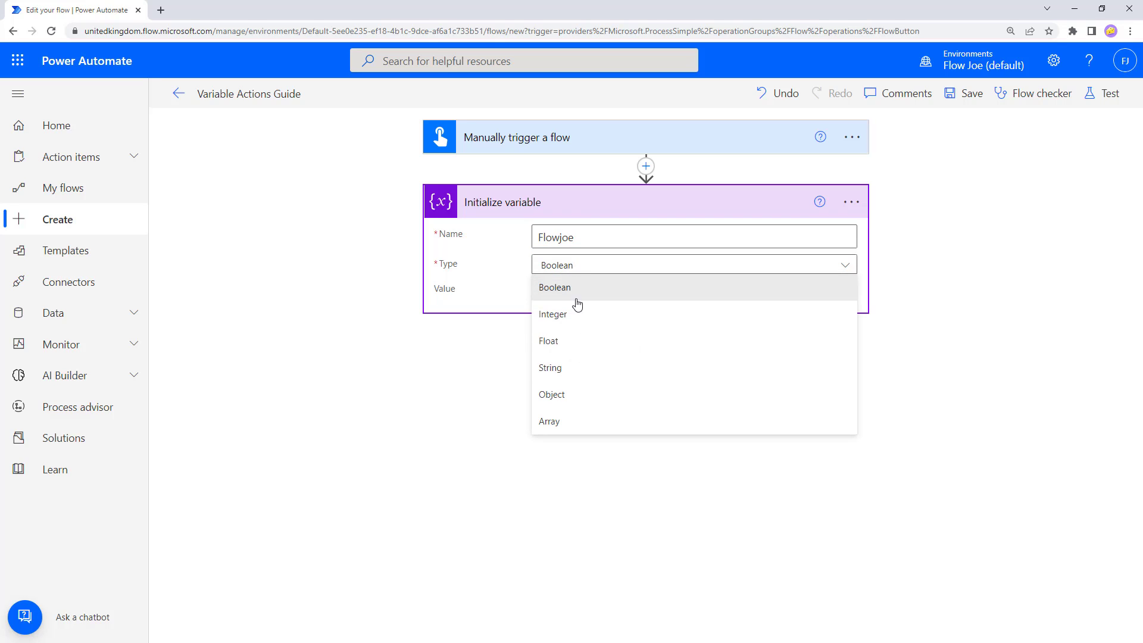
pyautogui.click(568, 367)
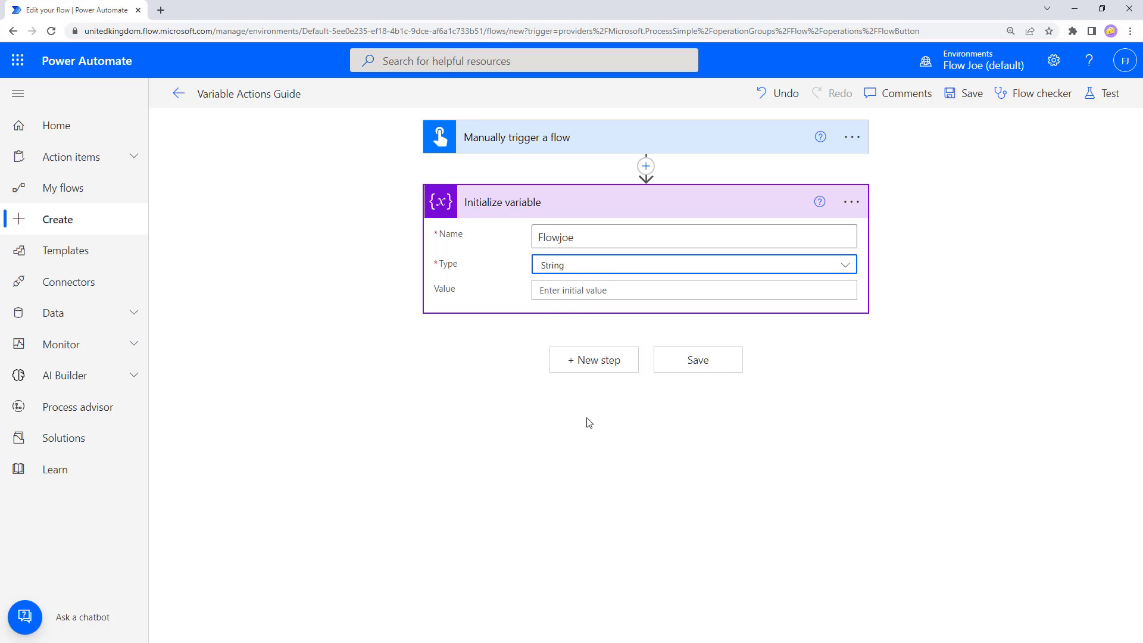
pyautogui.click(590, 296)
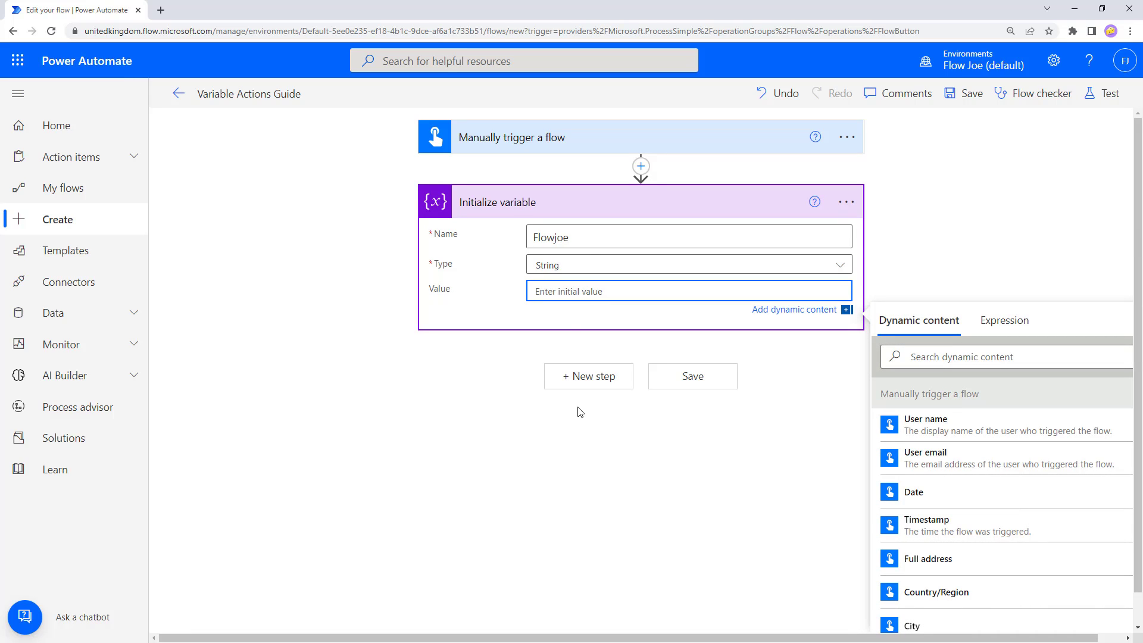
# - Search the operations for "vari" and add a Set variable action after Initialize variable
pyautogui.click(576, 377)
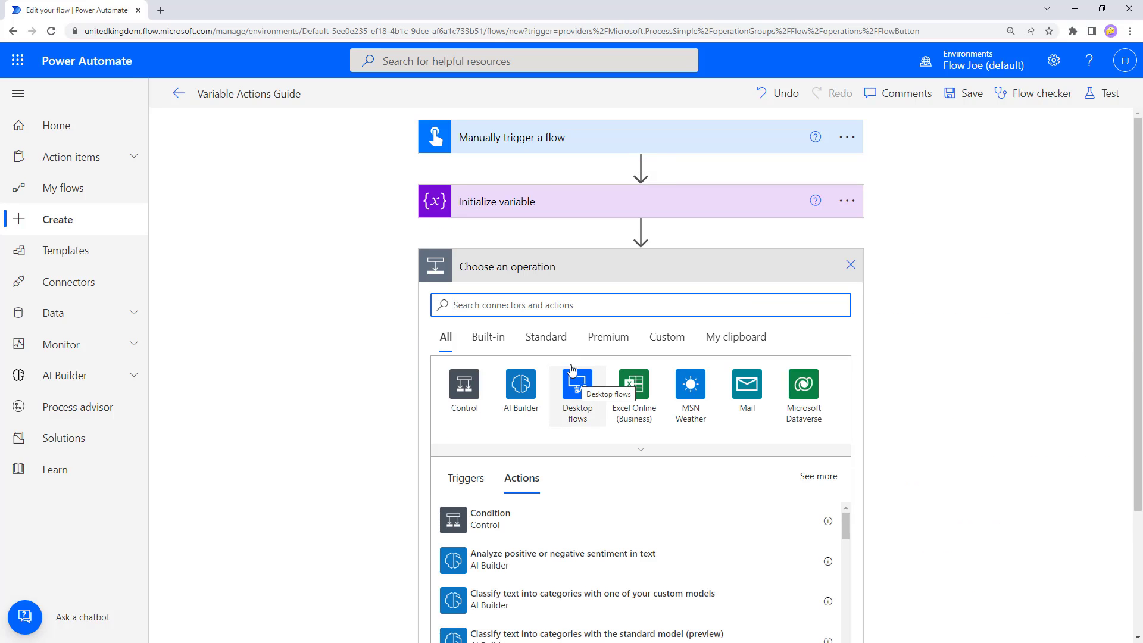
pyautogui.click(496, 307)
pyautogui.write('vari')
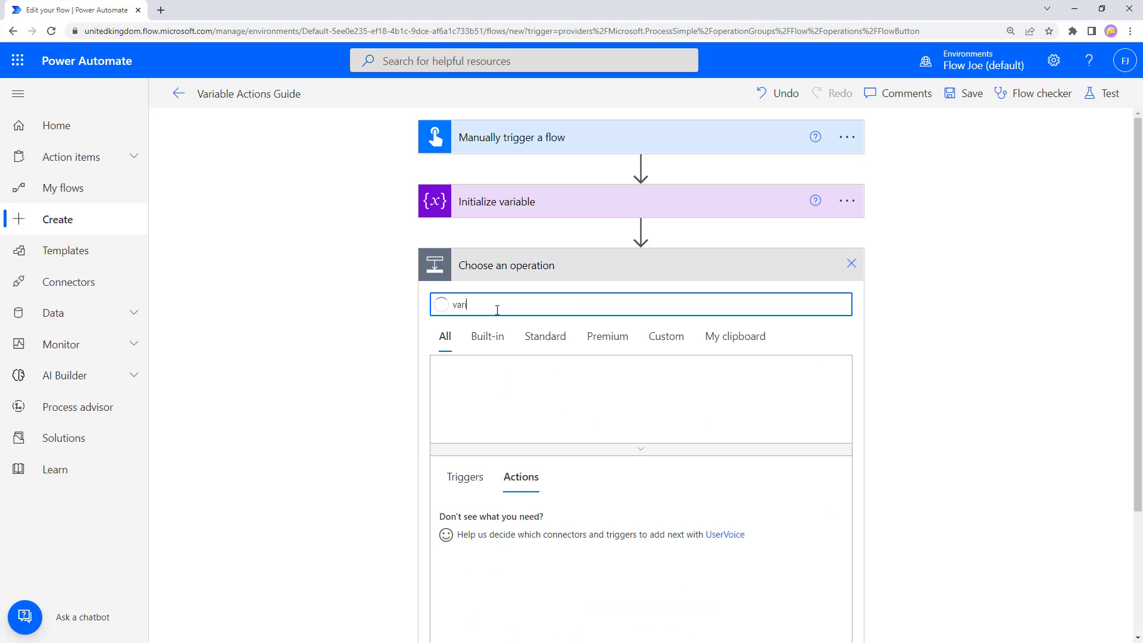
pyautogui.click(465, 385)
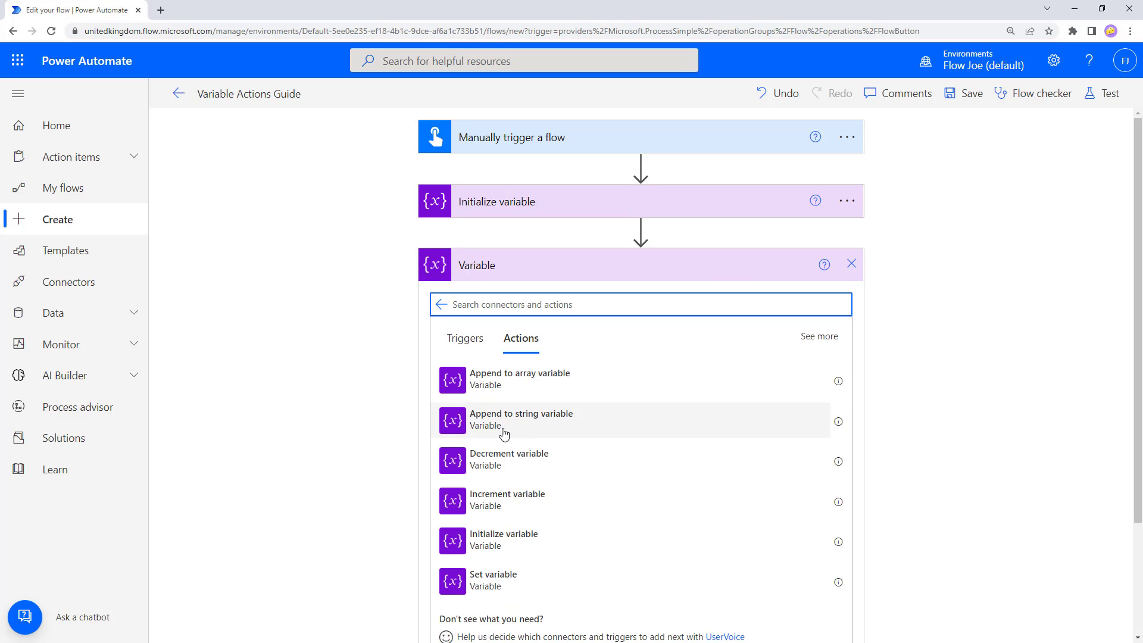
pyautogui.click(494, 583)
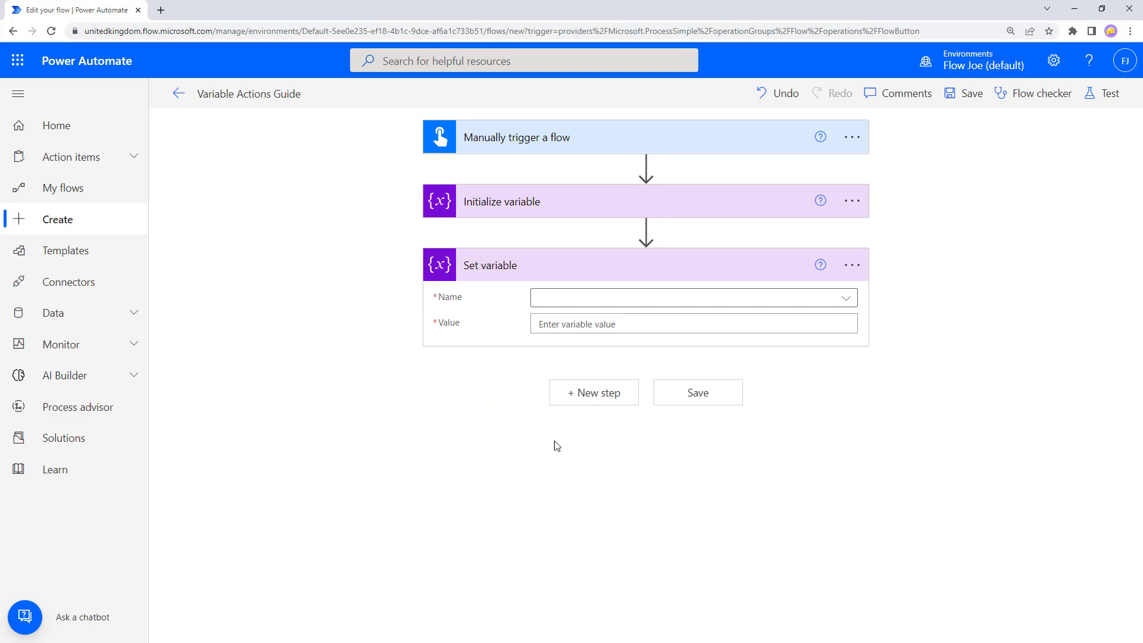
# - Configure the Set variable action to assign the value FlowJoeIsHisName to the Flowjoe variable
pyautogui.click(846, 299)
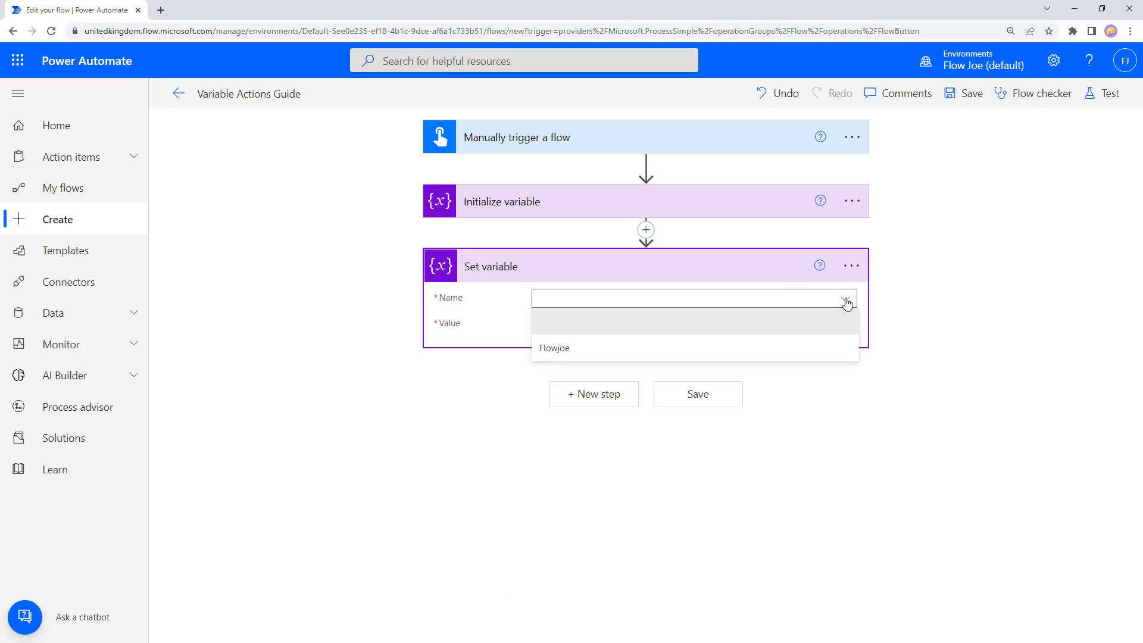
pyautogui.click(556, 348)
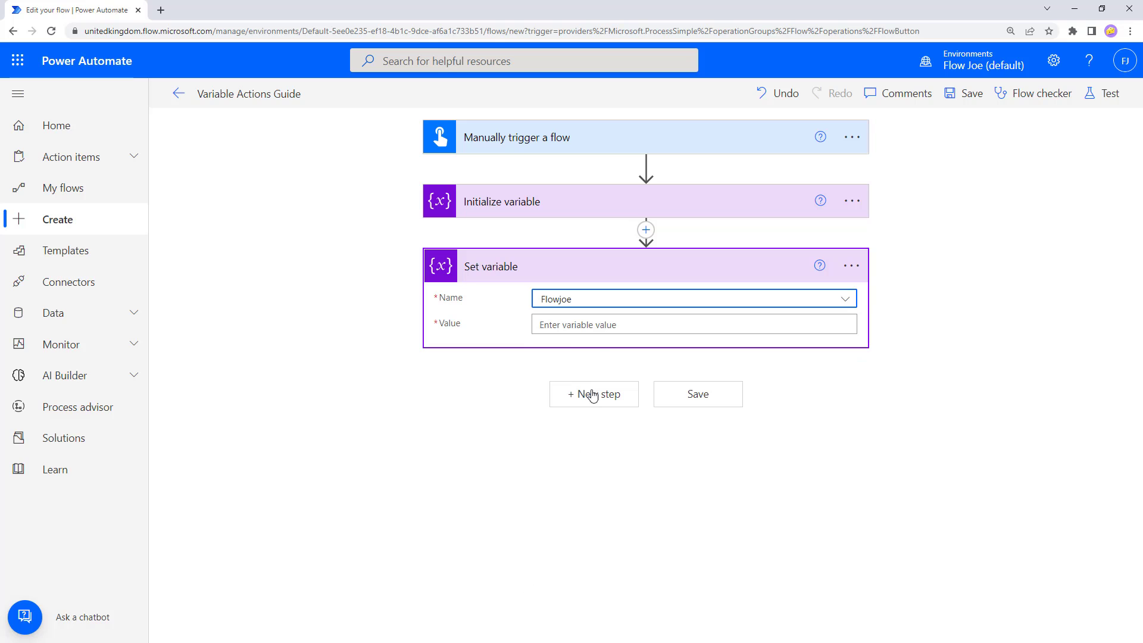
pyautogui.click(597, 325)
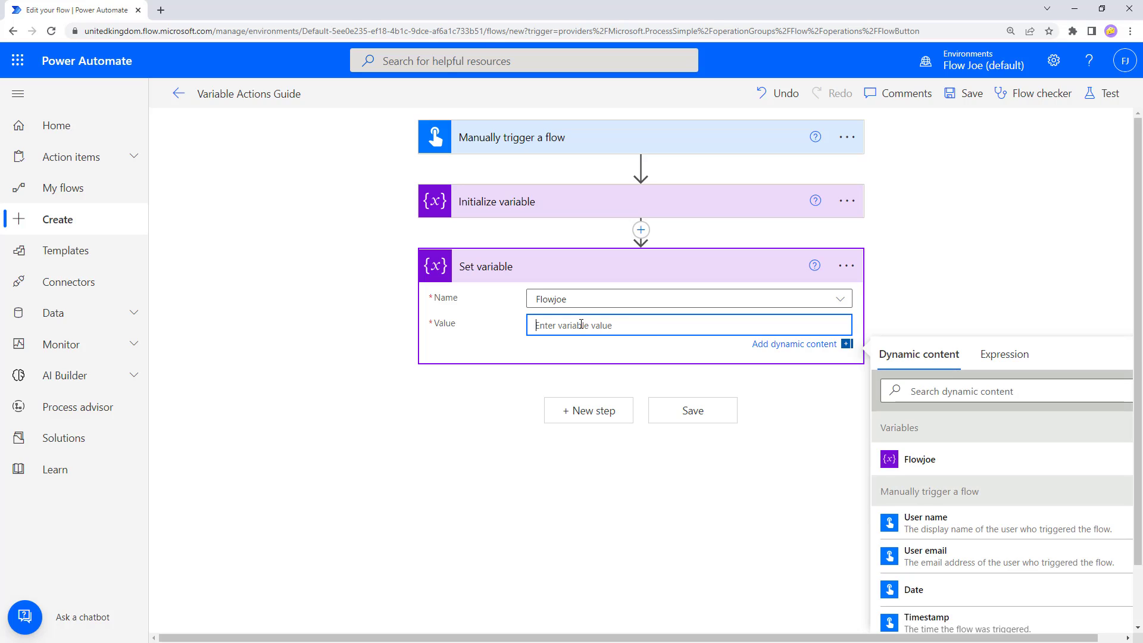
pyautogui.write('FlowJoeIsHisName')
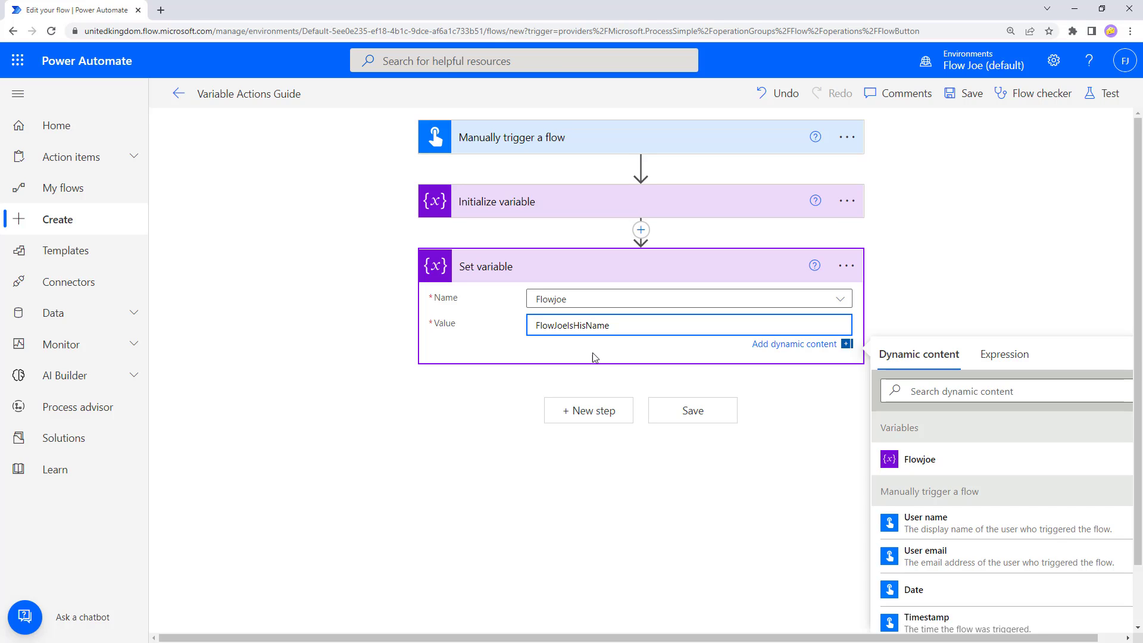
pyautogui.click(593, 353)
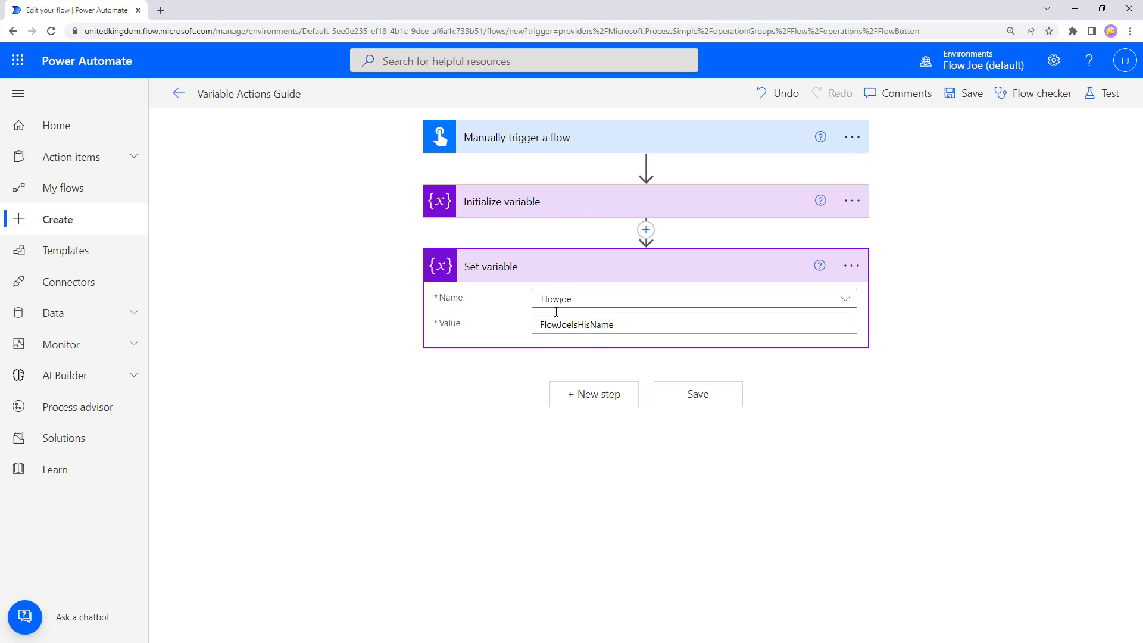
# - Expand the Initialize variable action and check its variable name against the names offered in the Set variable action
pyautogui.click(581, 211)
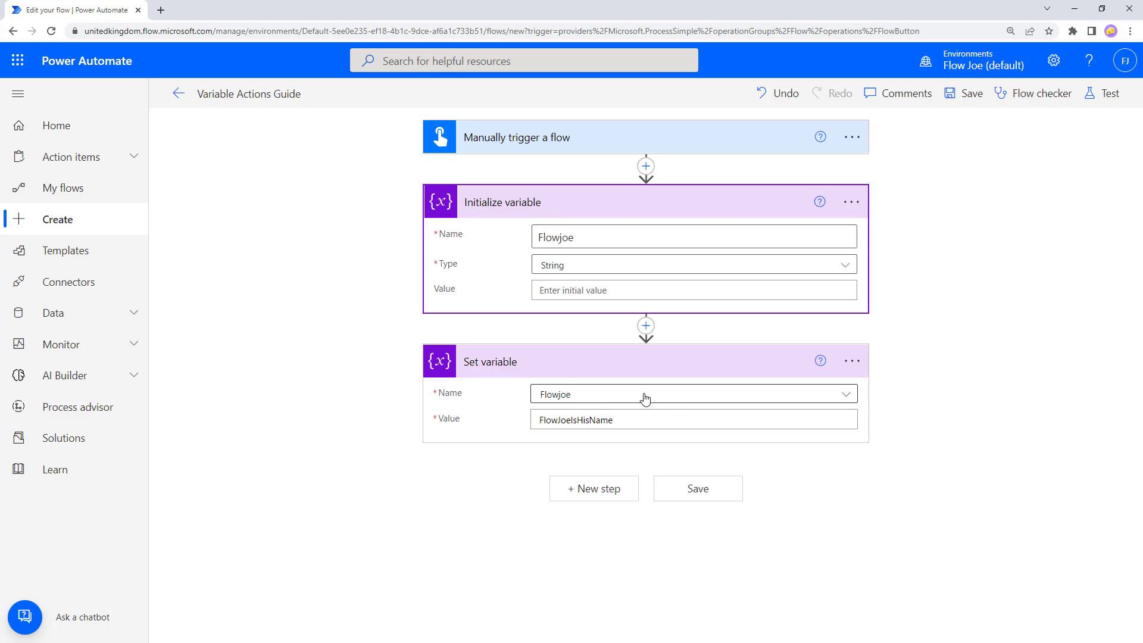
pyautogui.click(846, 394)
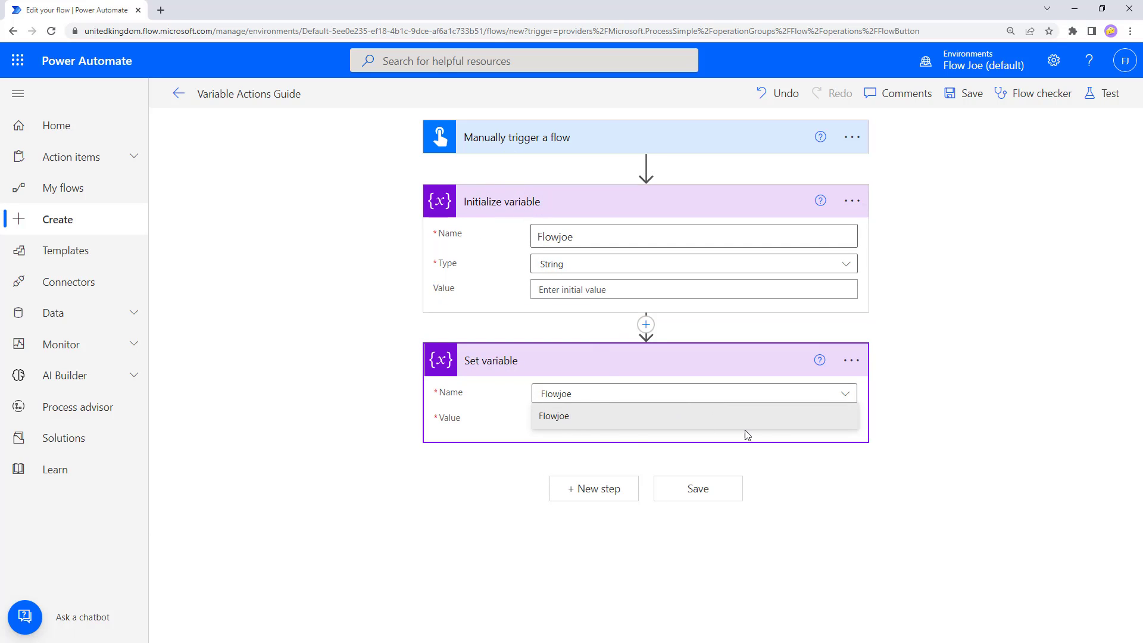
pyautogui.click(846, 395)
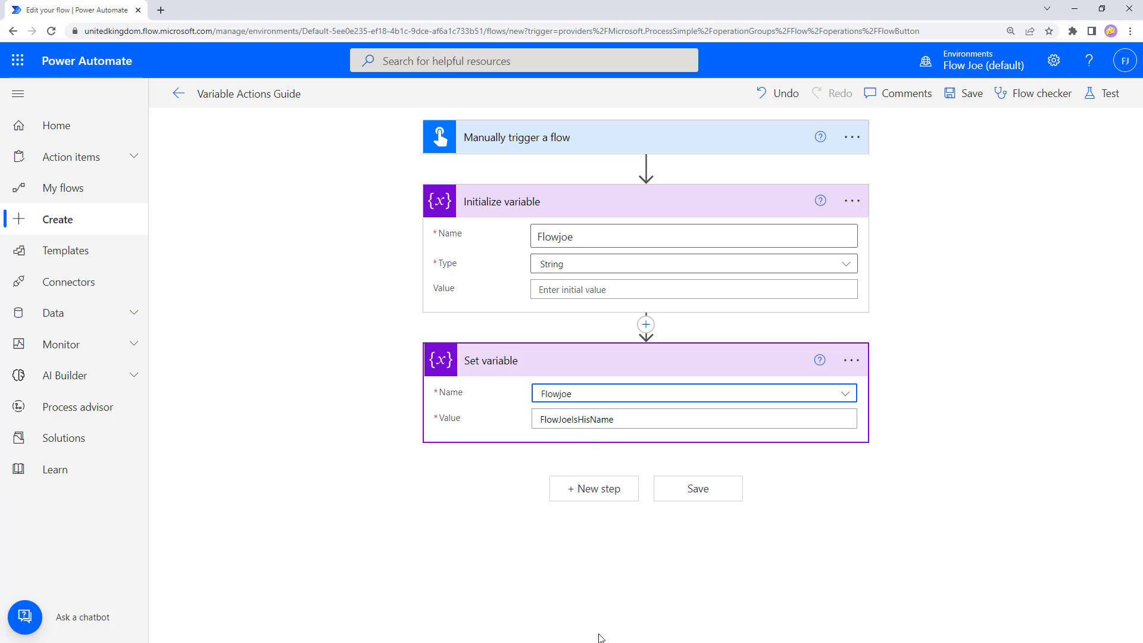
# - Add a Compose action after Set variable, with the Flowjoe variable as its input
pyautogui.click(593, 489)
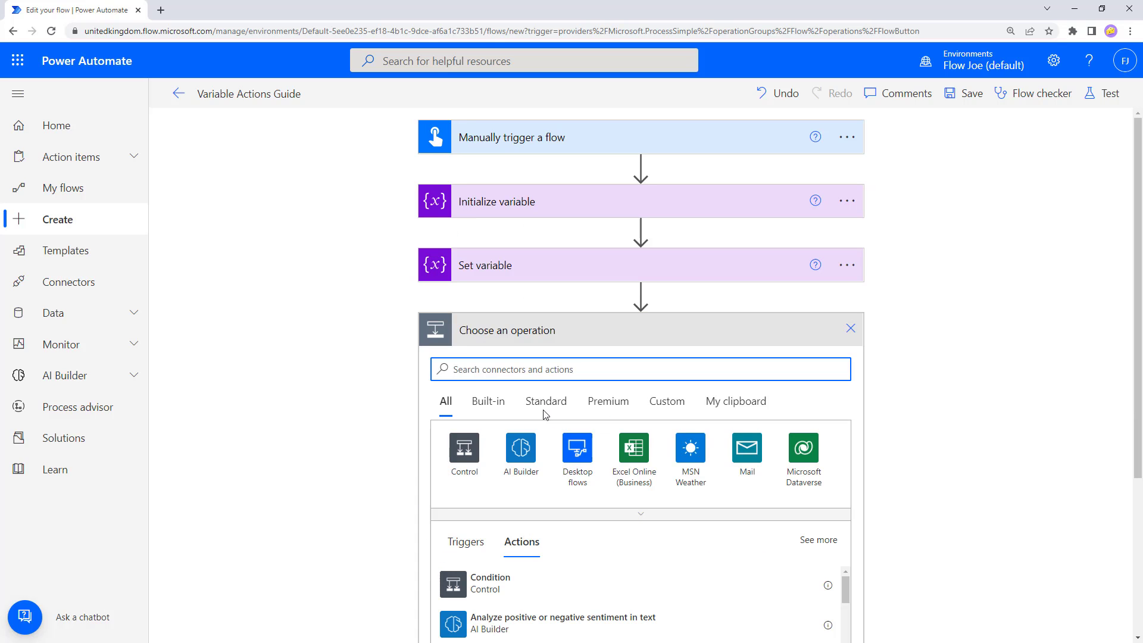
pyautogui.write('compose')
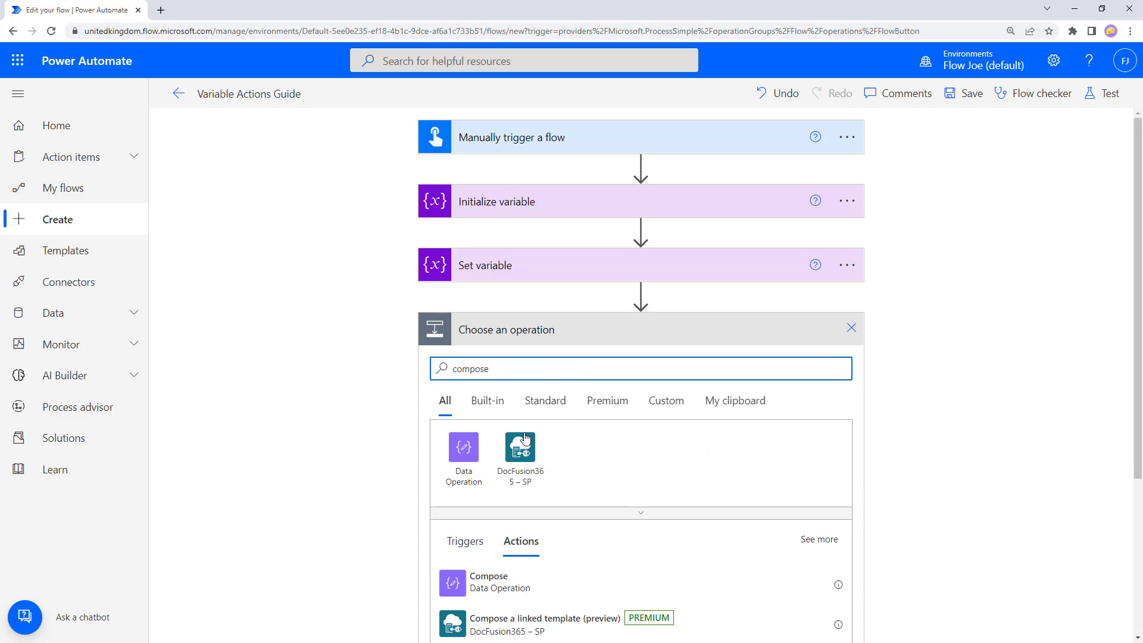
pyautogui.click(538, 581)
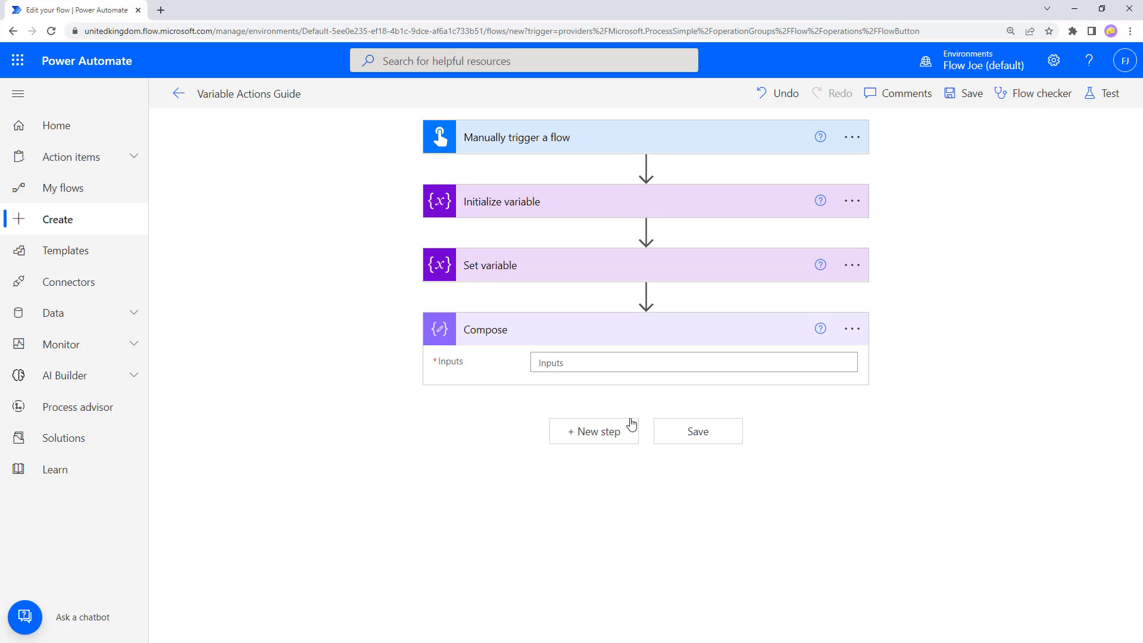
pyautogui.click(618, 364)
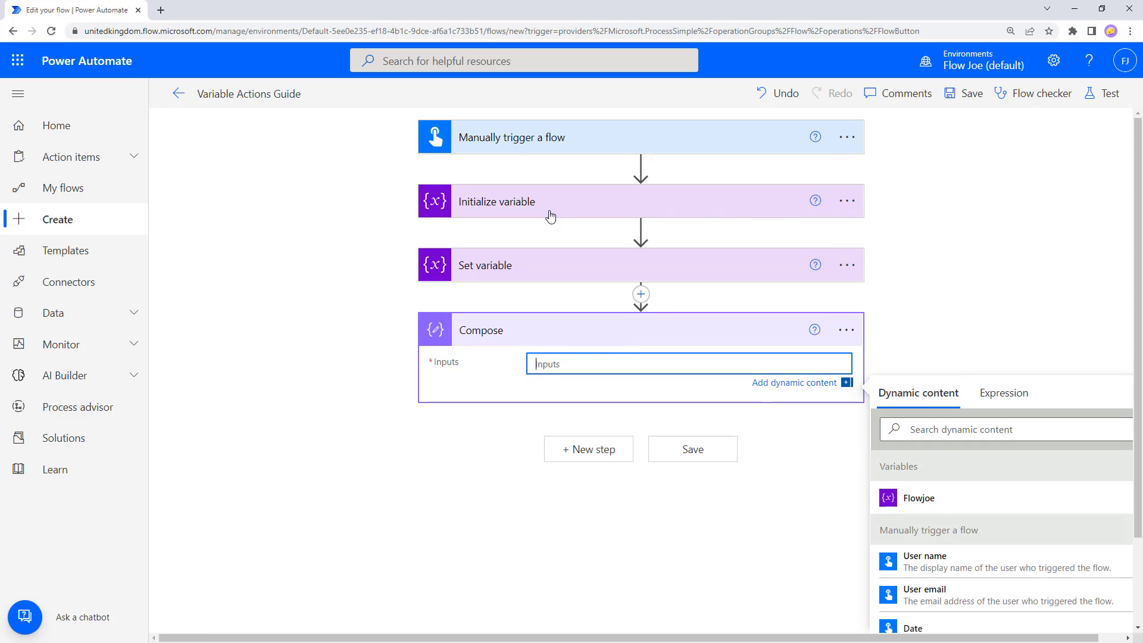
pyautogui.click(917, 497)
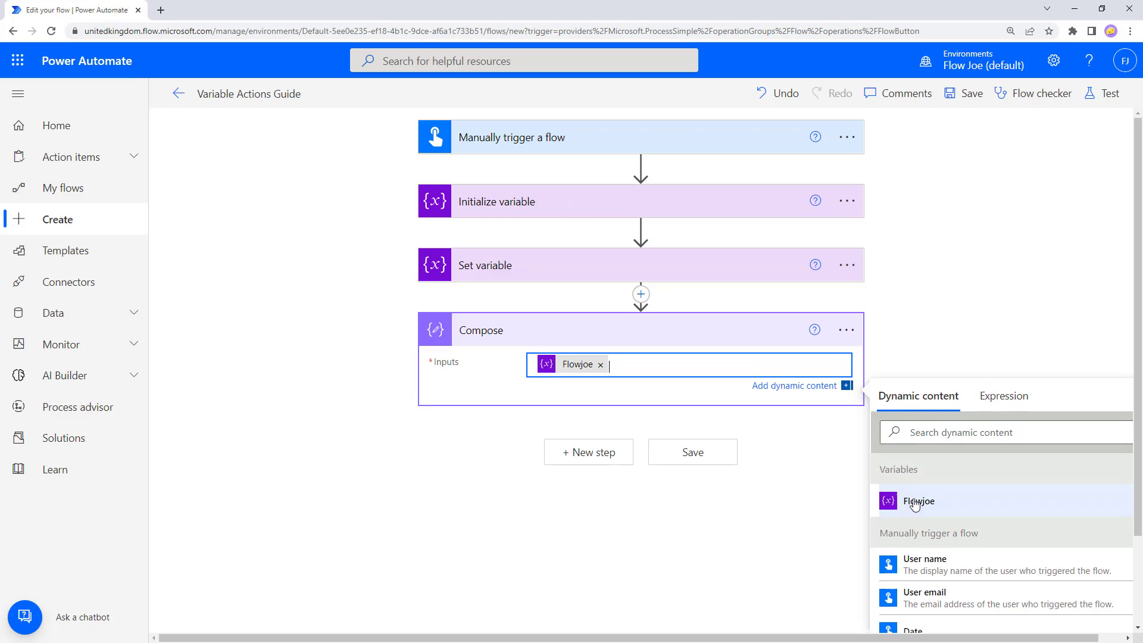
pyautogui.click(963, 331)
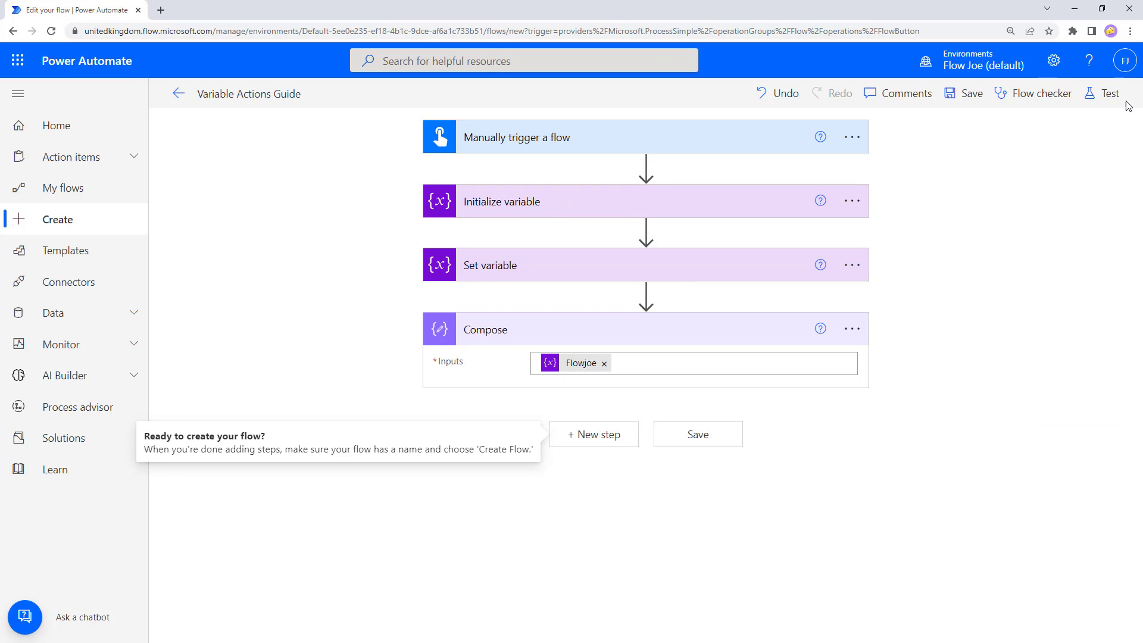
# - Save the Variable Actions Guide flow, test it manually, and open the resulting run
pyautogui.click(1107, 93)
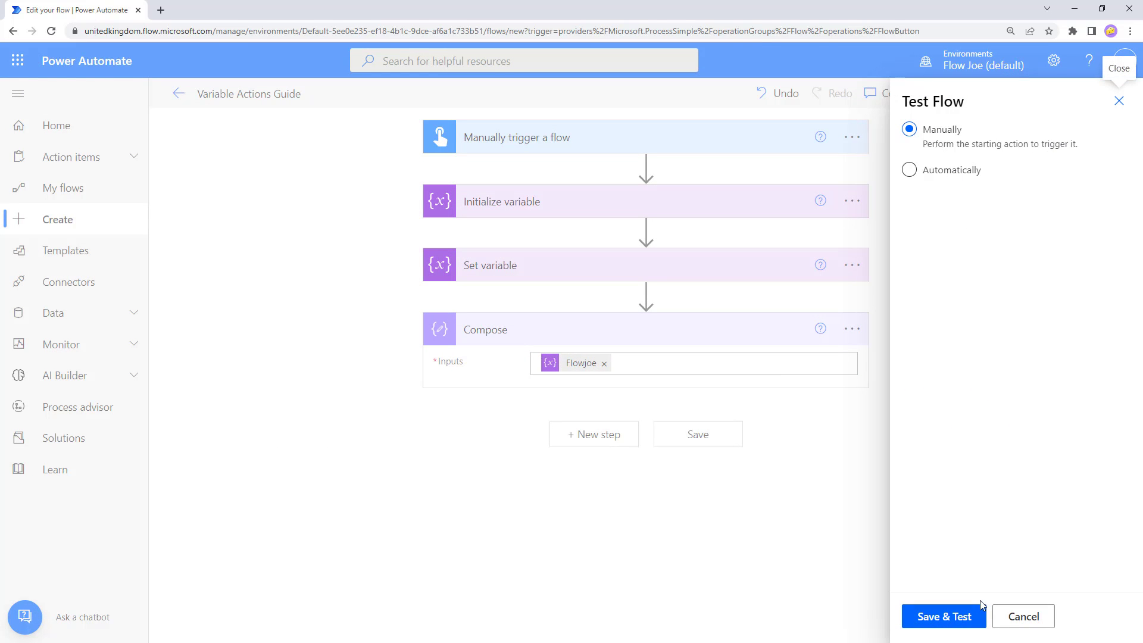
pyautogui.click(945, 619)
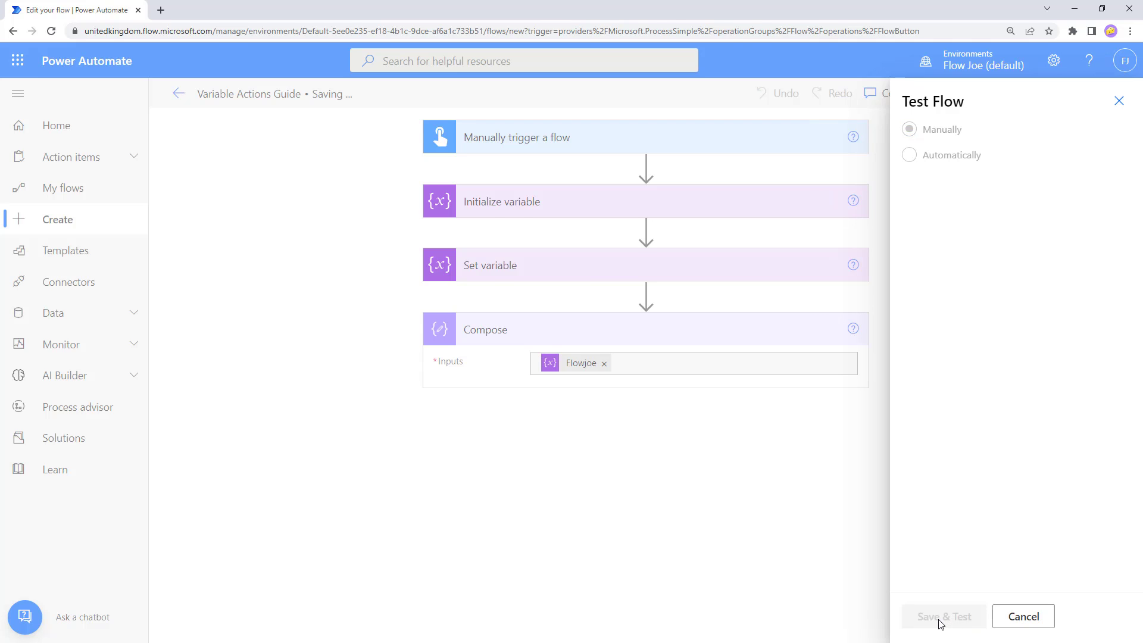
pyautogui.click(939, 618)
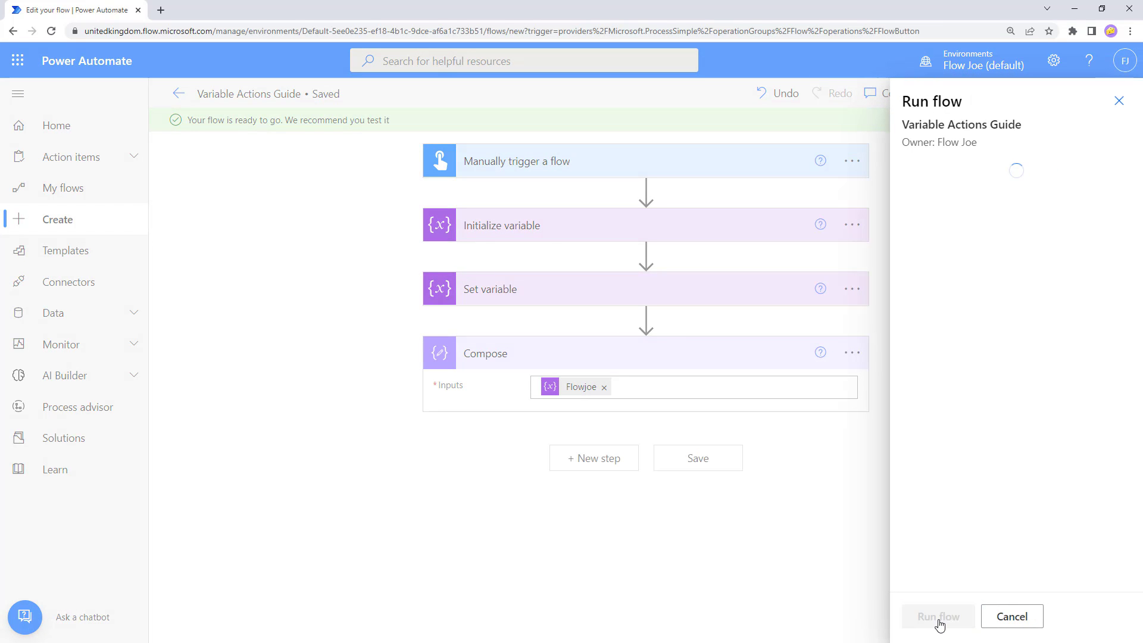
pyautogui.click(939, 618)
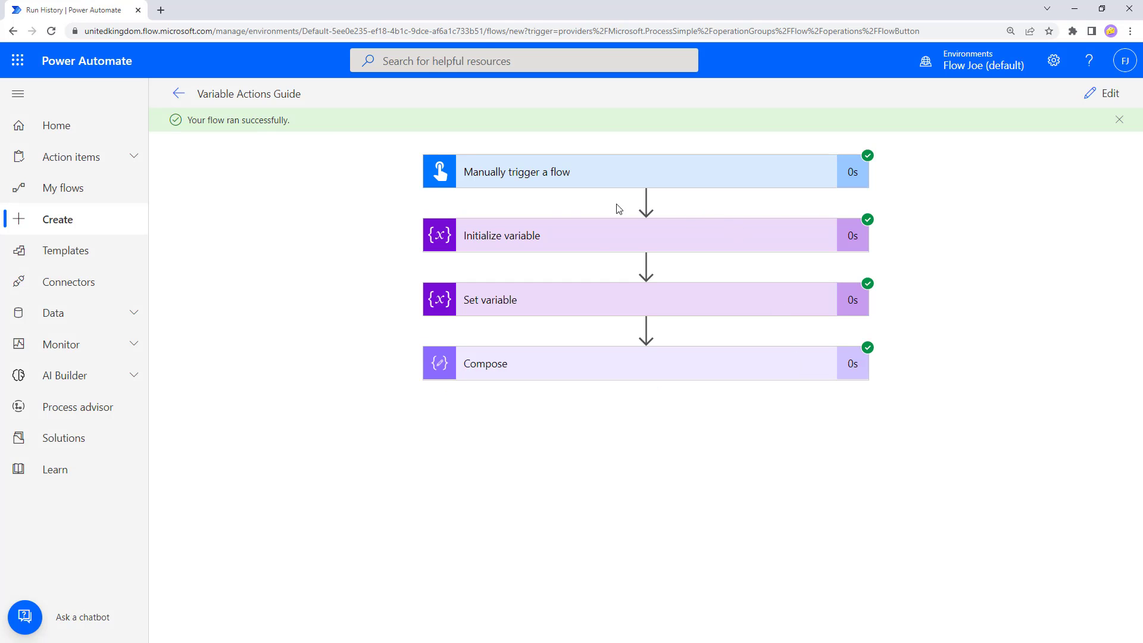
# - Examine the run details of the Initialize variable action and the inputs and outputs of the Set variable action
pyautogui.click(602, 245)
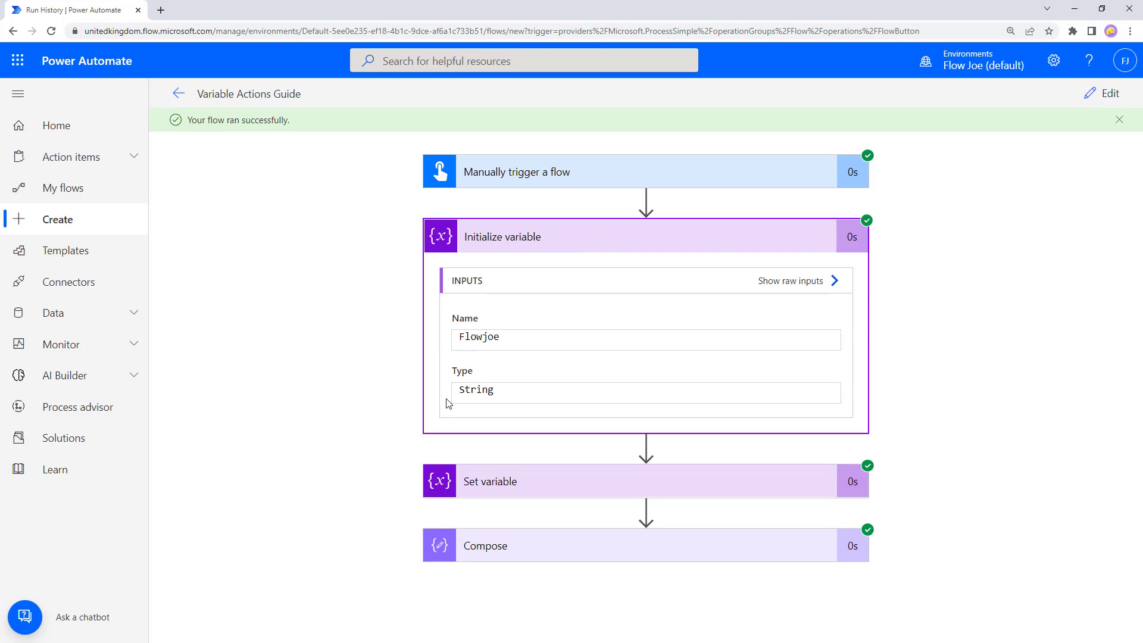
pyautogui.click(633, 236)
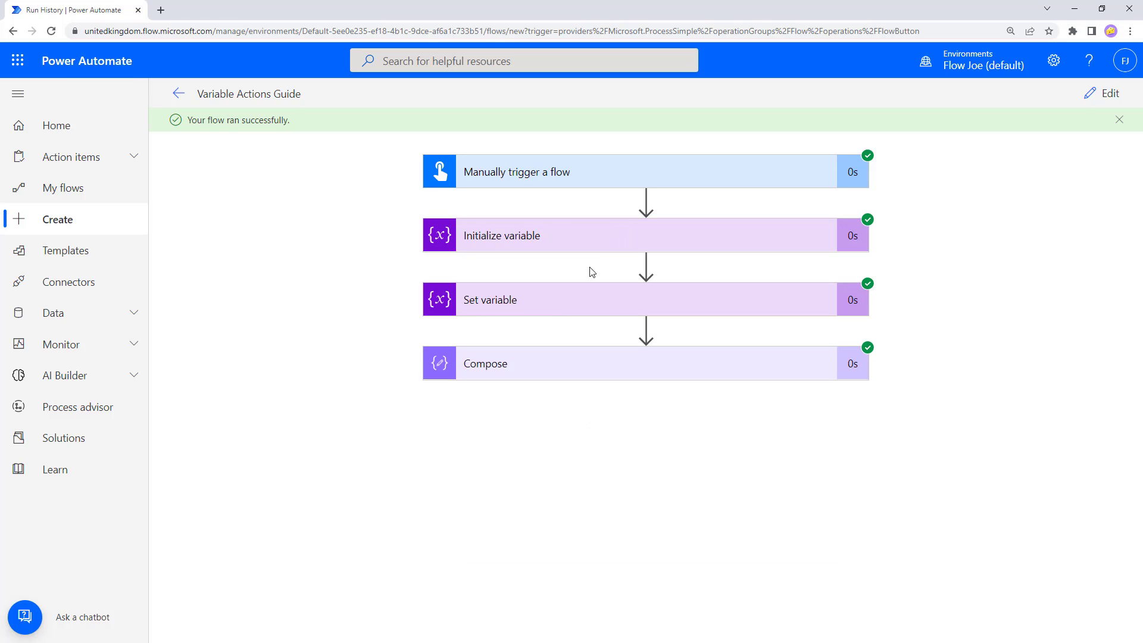
pyautogui.click(559, 308)
pyautogui.scroll(-1, 524, 411)
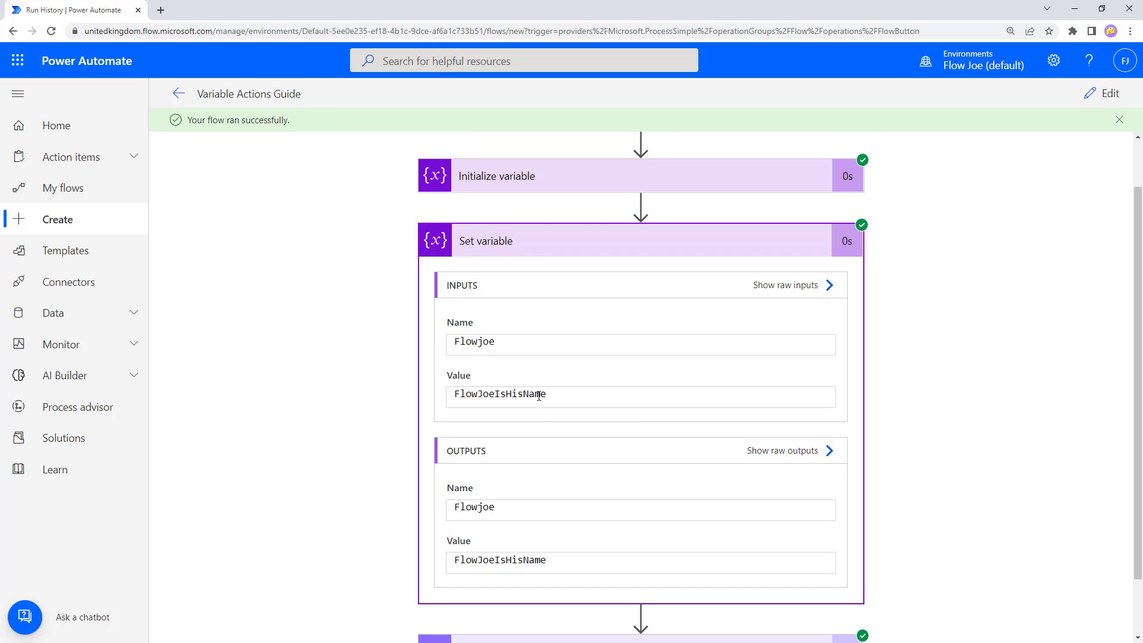
pyautogui.click(719, 253)
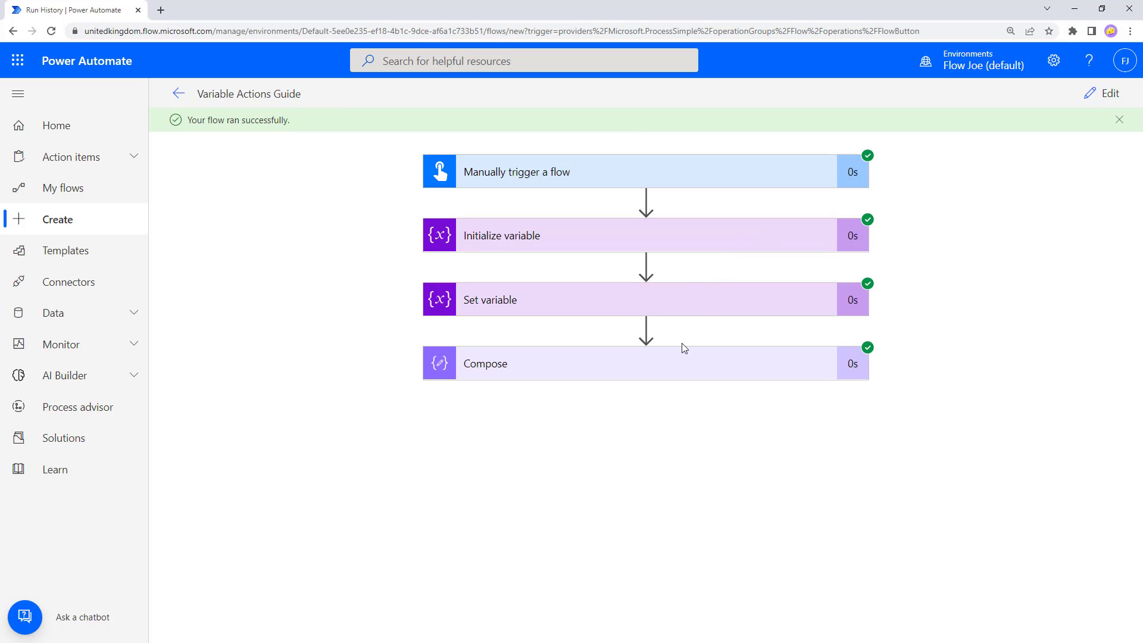
# - Examine the run's Compose inputs and outputs and compare them with the value in the Set variable action
pyautogui.click(608, 372)
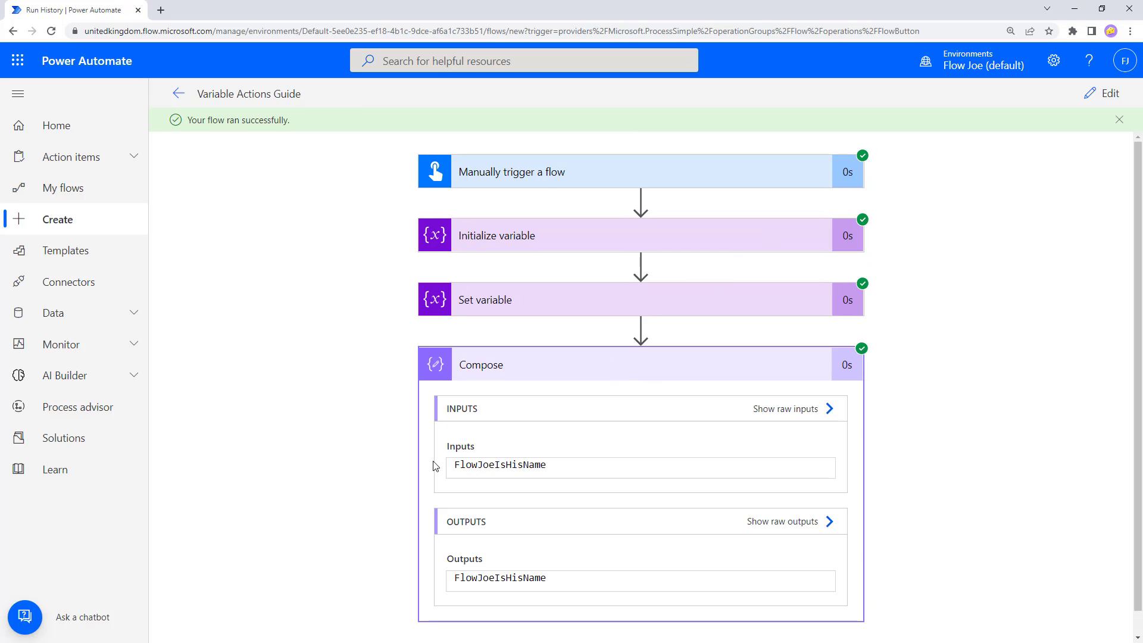
pyautogui.doubleClick(456, 465)
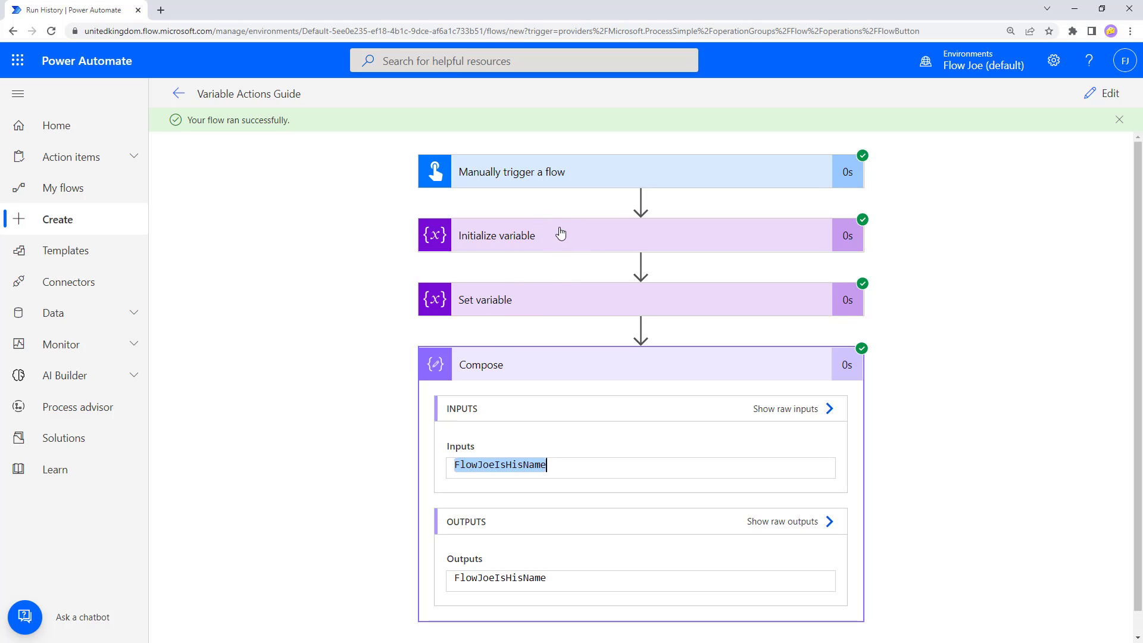
pyautogui.doubleClick(497, 578)
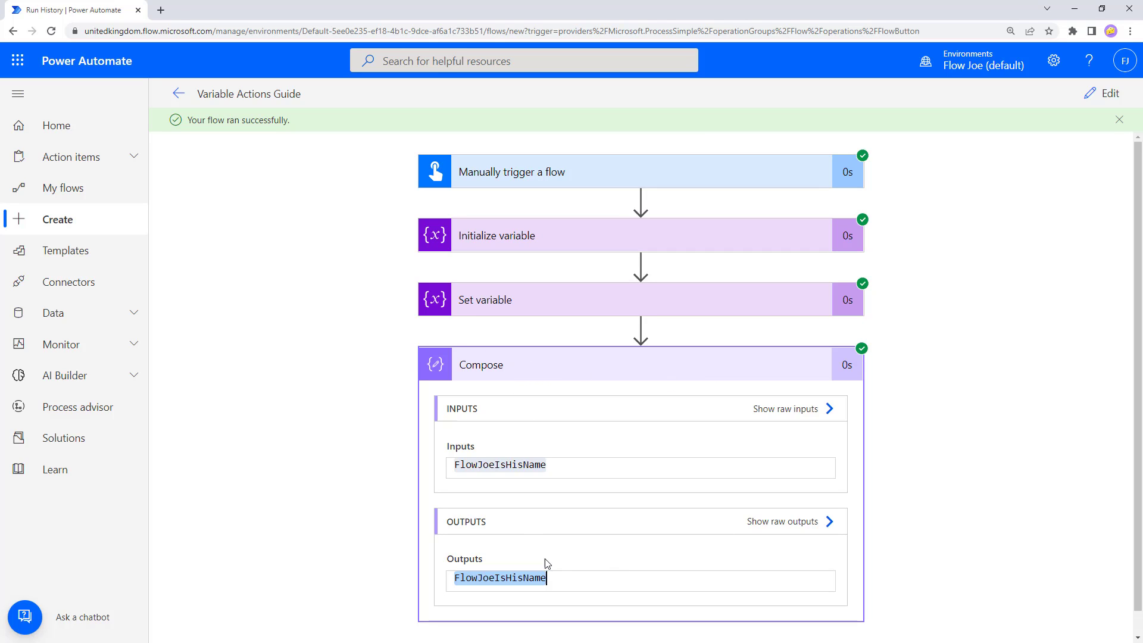
pyautogui.click(645, 309)
pyautogui.doubleClick(490, 455)
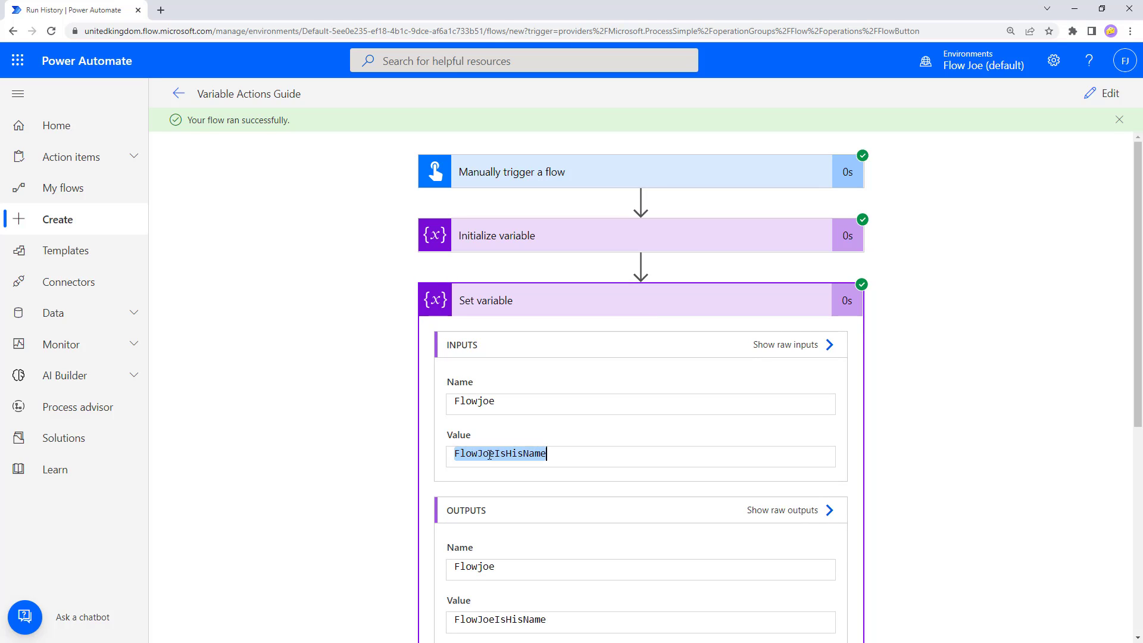
pyautogui.click(720, 308)
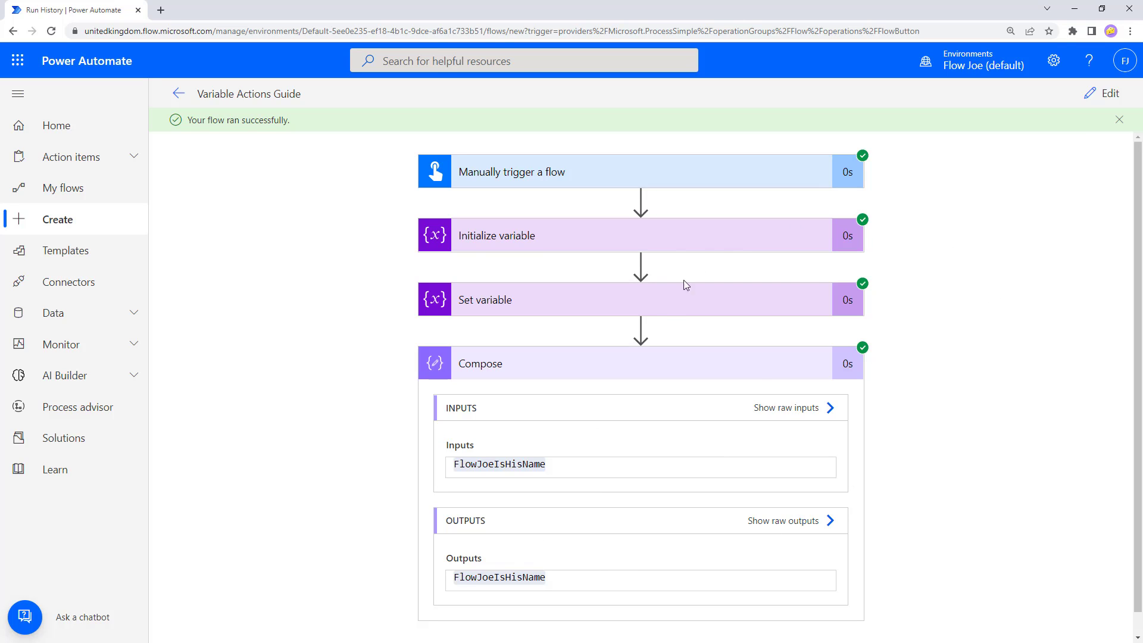
pyautogui.click(644, 310)
# - Return to editing the flow and add an Initialize variable action directly below the manual trigger
pyautogui.click(1104, 94)
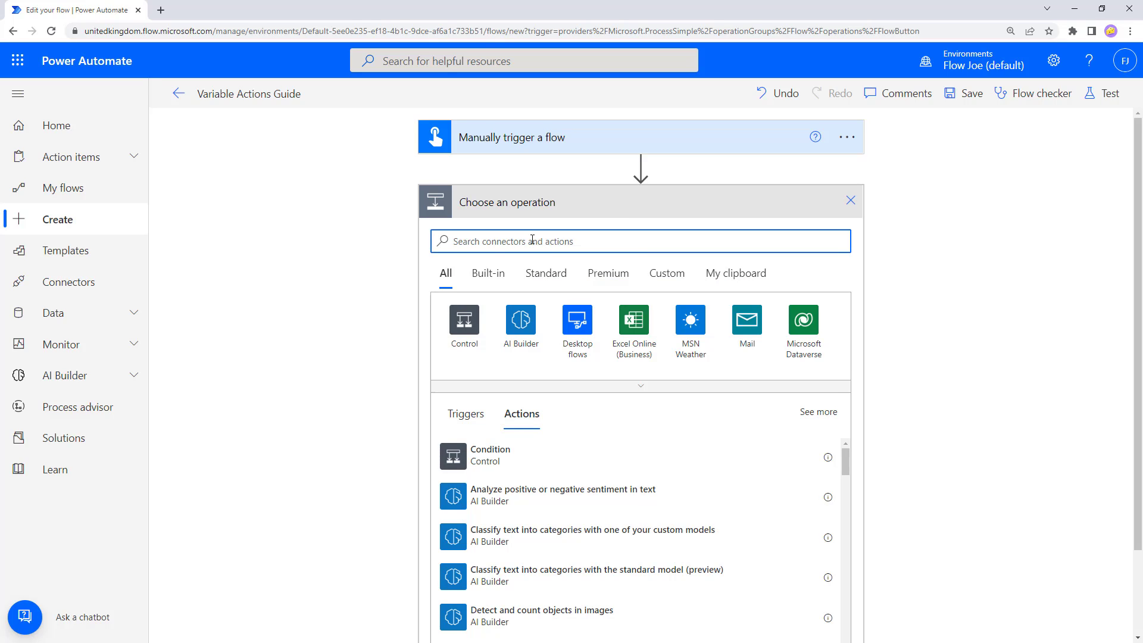
pyautogui.write('in')
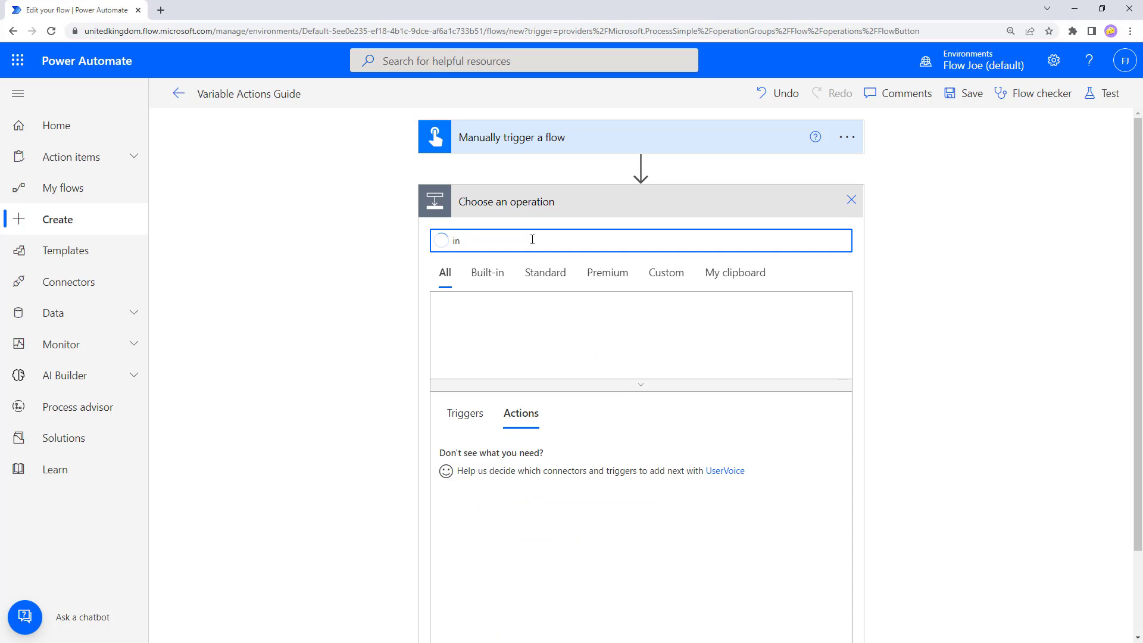
pyautogui.press('BackSpace')
pyautogui.write('r')
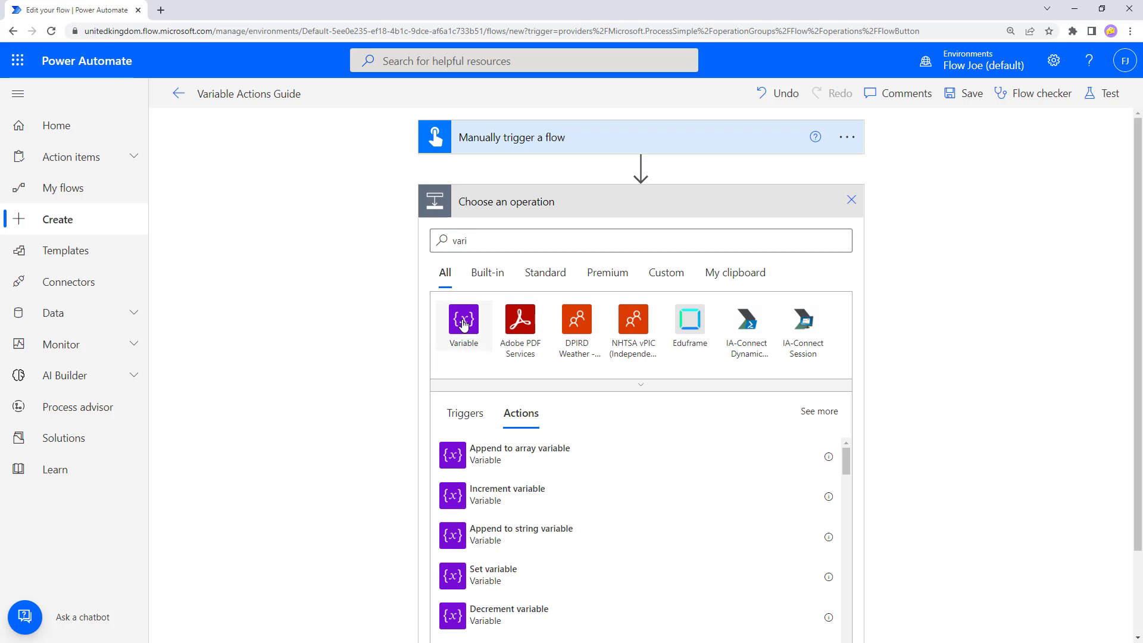
pyautogui.click(477, 324)
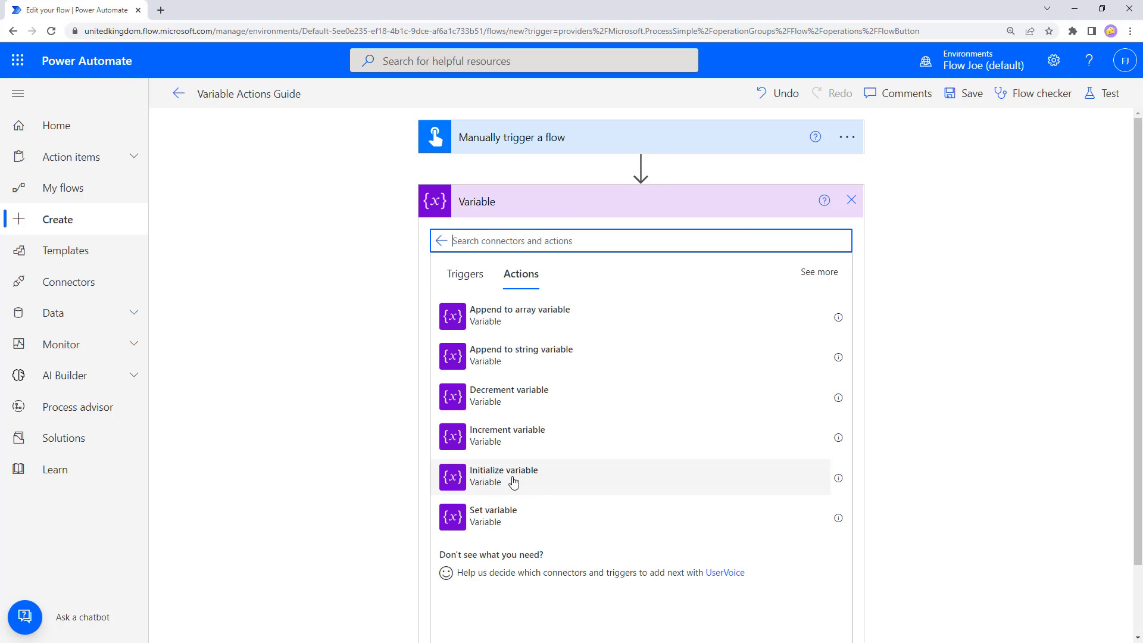
pyautogui.click(582, 476)
# - Define the initialized variable as an Integer named Age with an initial value of 40
pyautogui.click(574, 266)
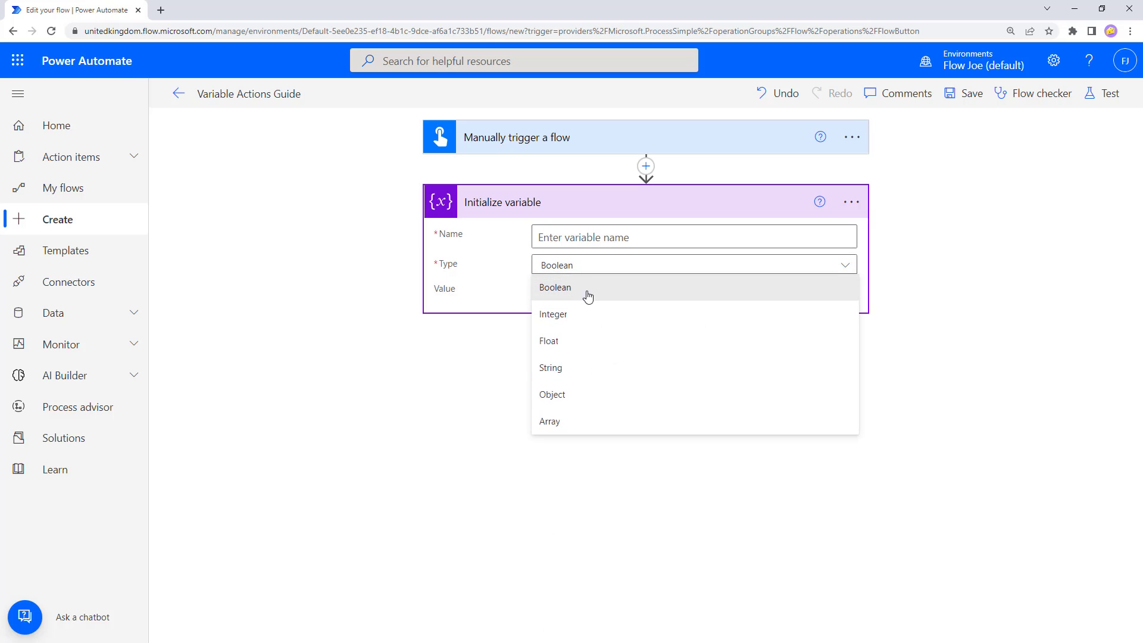
pyautogui.click(591, 314)
pyautogui.click(592, 236)
pyautogui.write('Age')
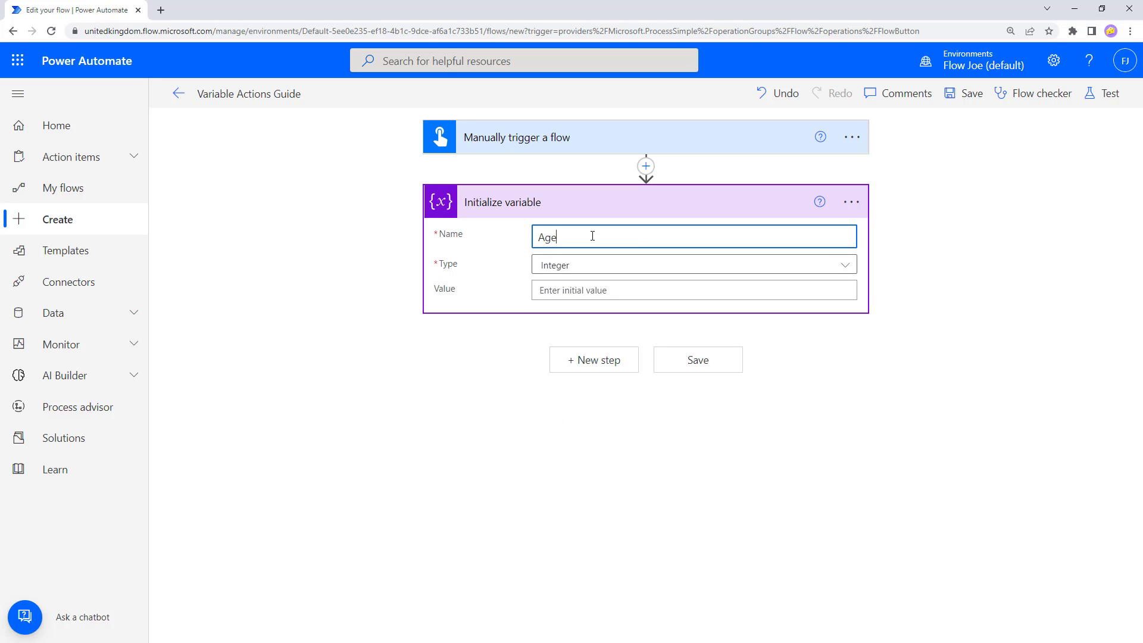
pyautogui.click(587, 291)
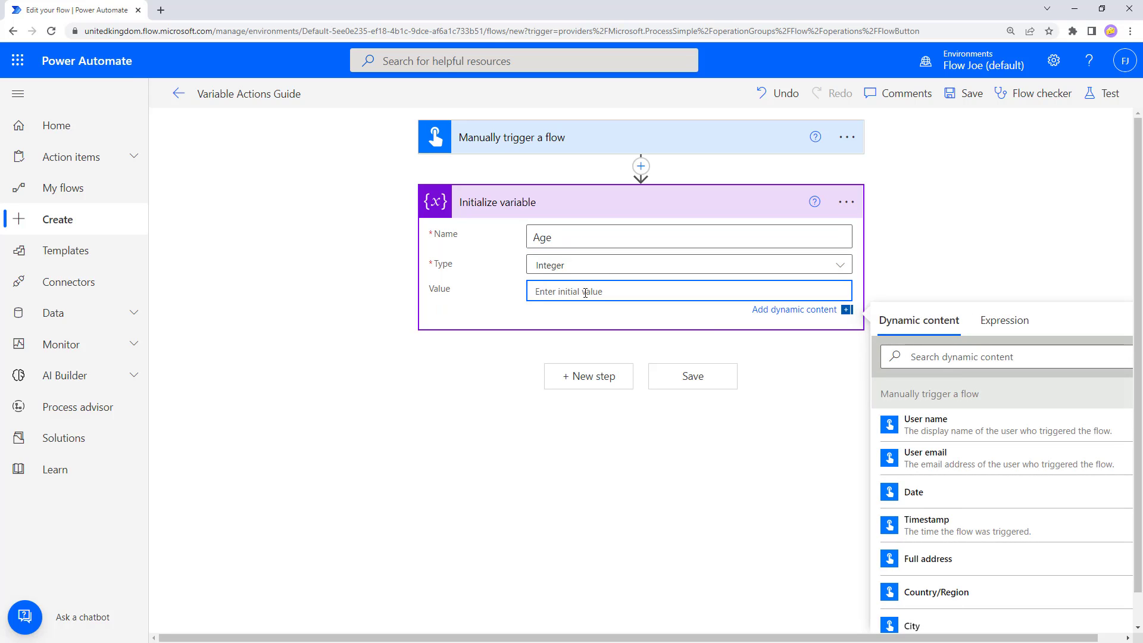
pyautogui.write('40')
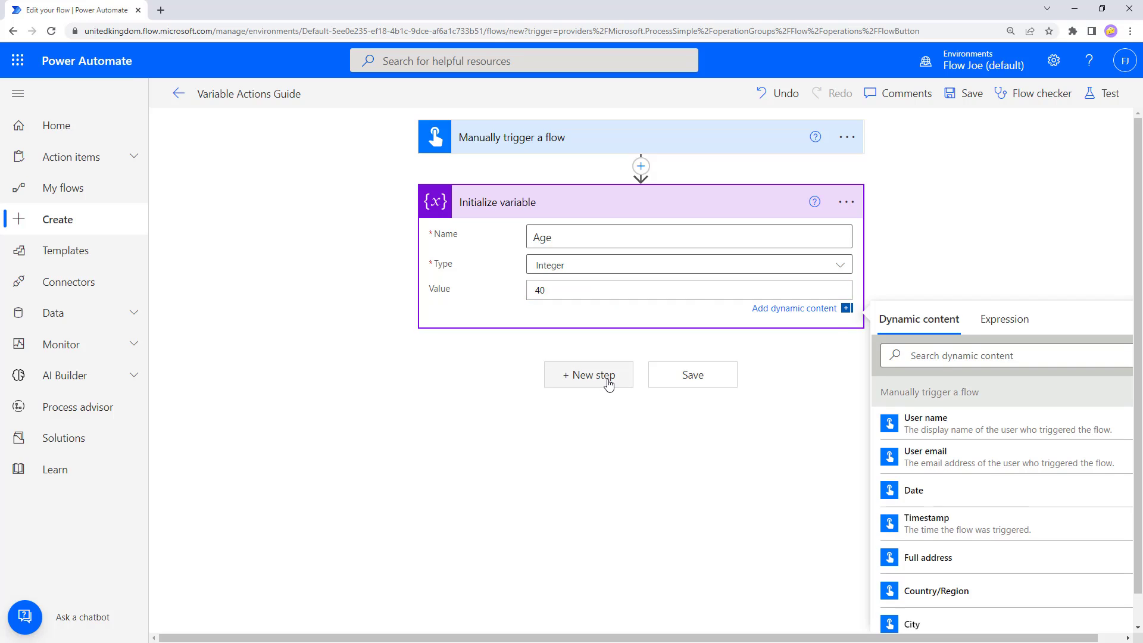
# - Add a Condition after Initialize variable that checks whether the Age variable is greater than or equal to 30
pyautogui.click(605, 381)
pyautogui.click(464, 388)
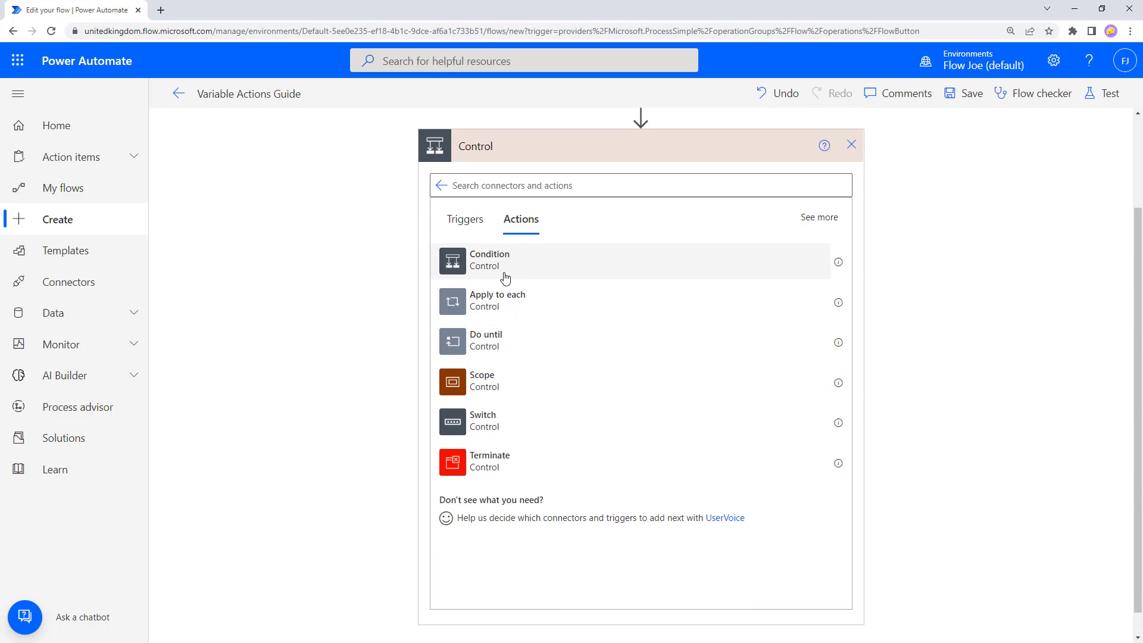
pyautogui.click(503, 266)
pyautogui.click(509, 311)
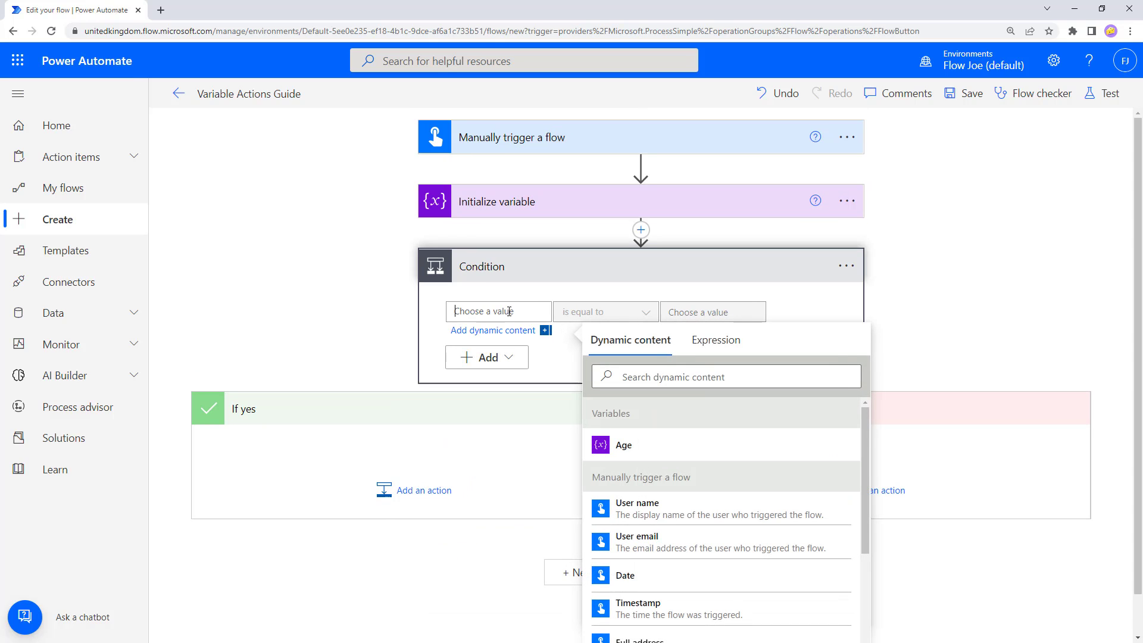
pyautogui.click(622, 446)
pyautogui.click(645, 313)
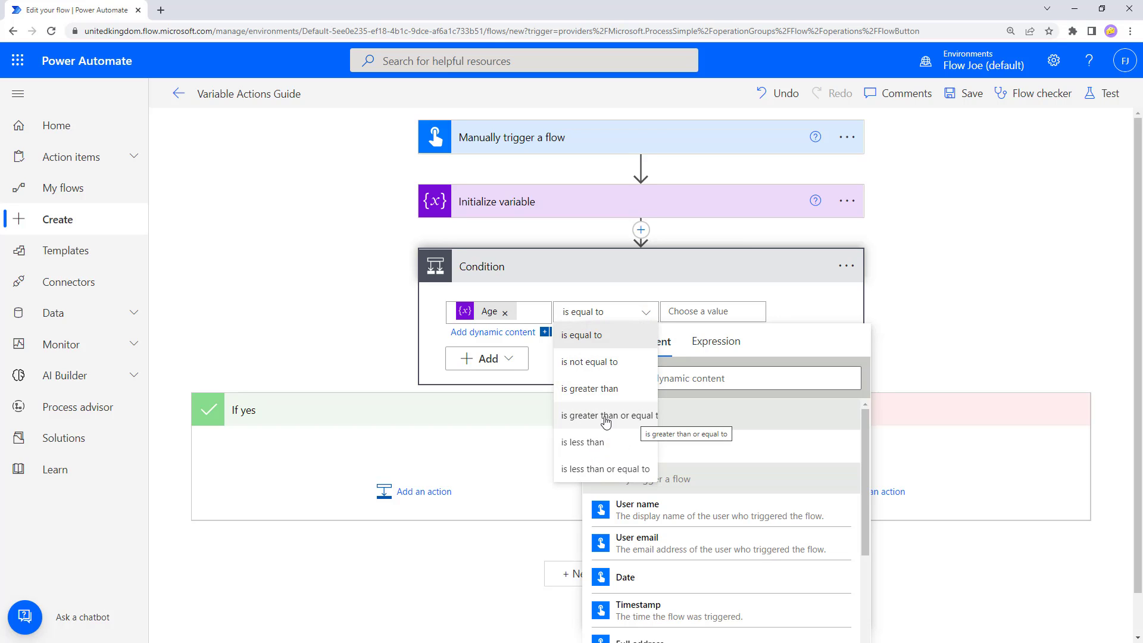
pyautogui.click(631, 424)
pyautogui.click(721, 312)
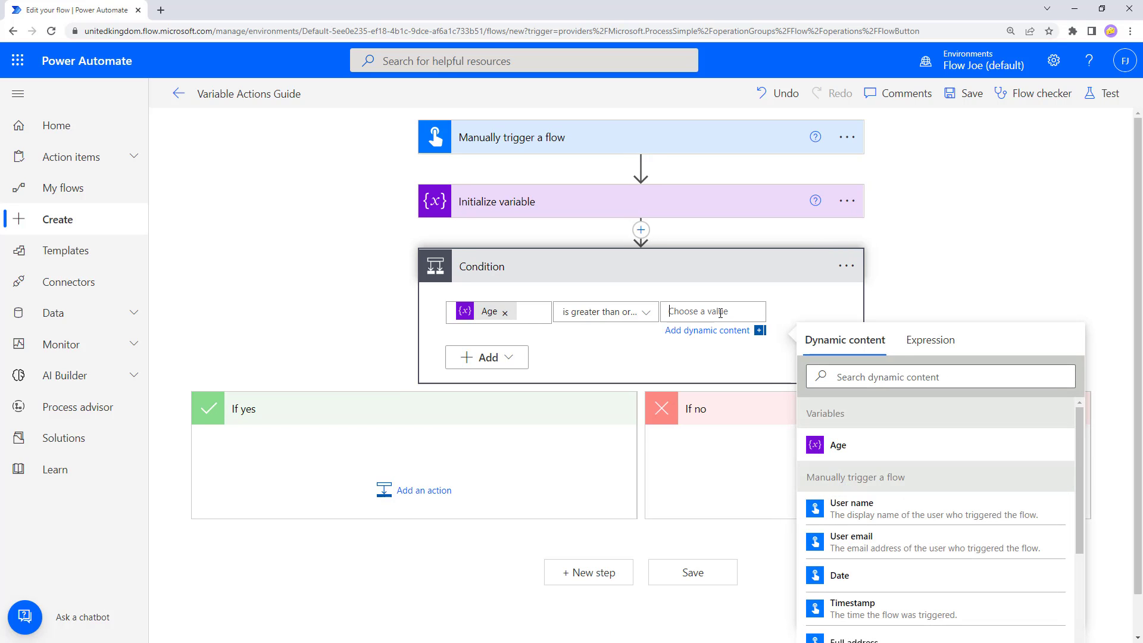
pyautogui.write('30')
pyautogui.click(677, 283)
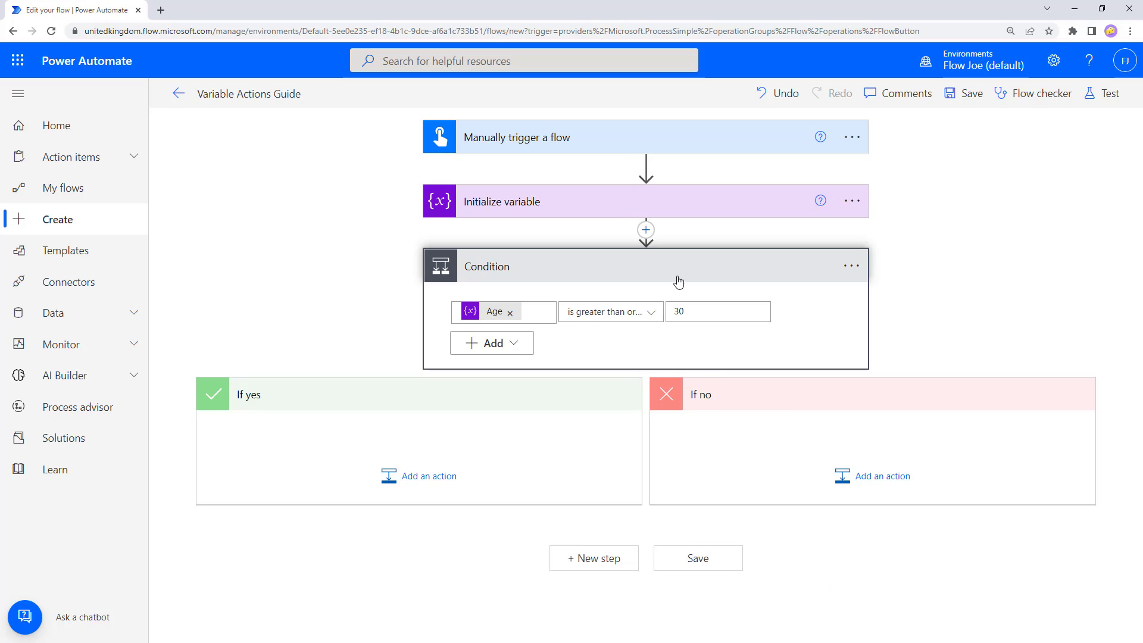
# - Insert a second Initialize variable action between the Age variable's action and the Condition
pyautogui.click(683, 213)
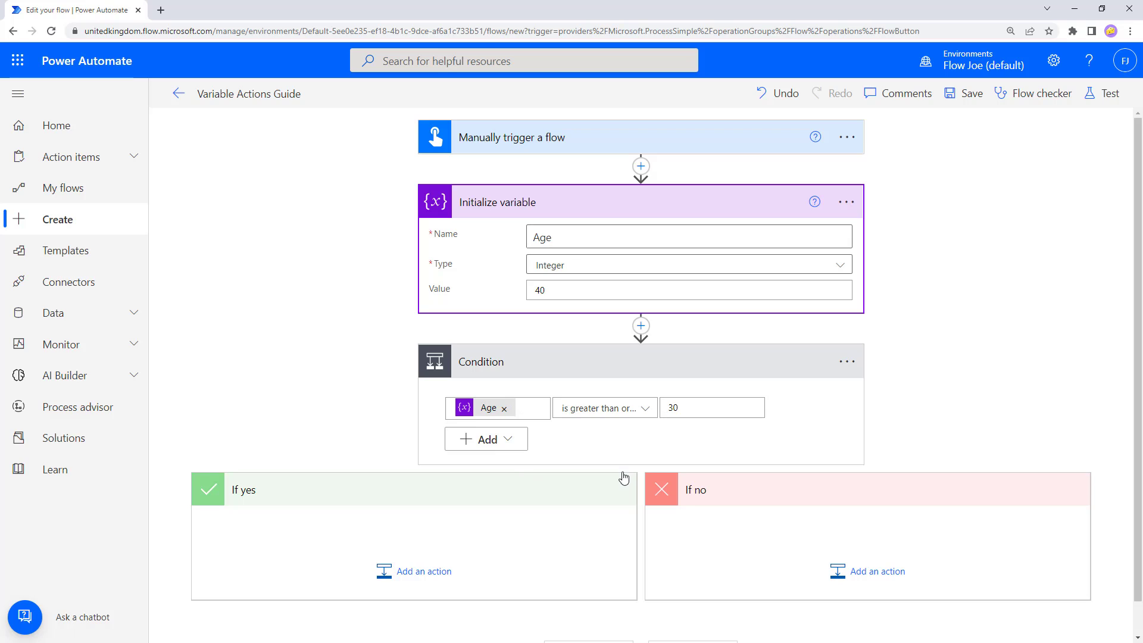
pyautogui.click(642, 327)
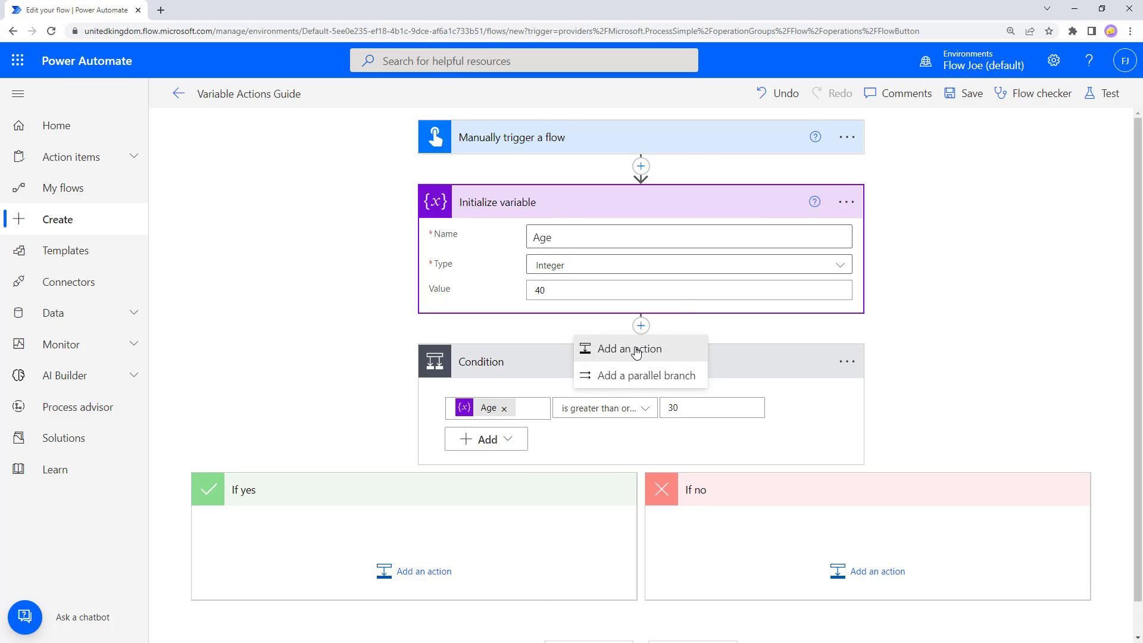
pyautogui.click(638, 347)
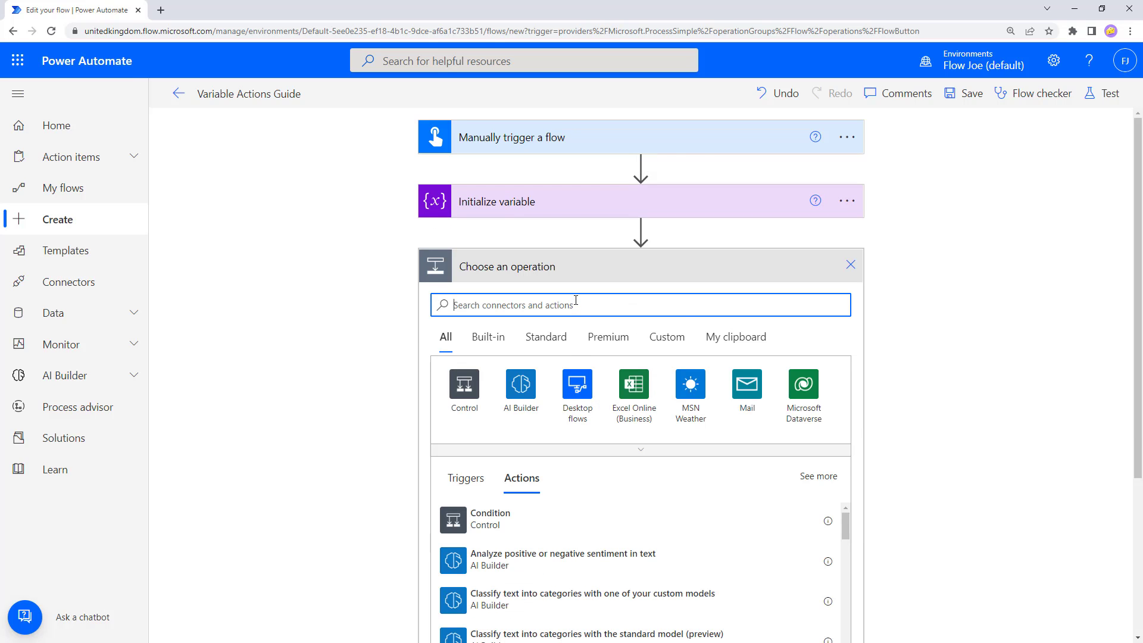
pyautogui.write('vari')
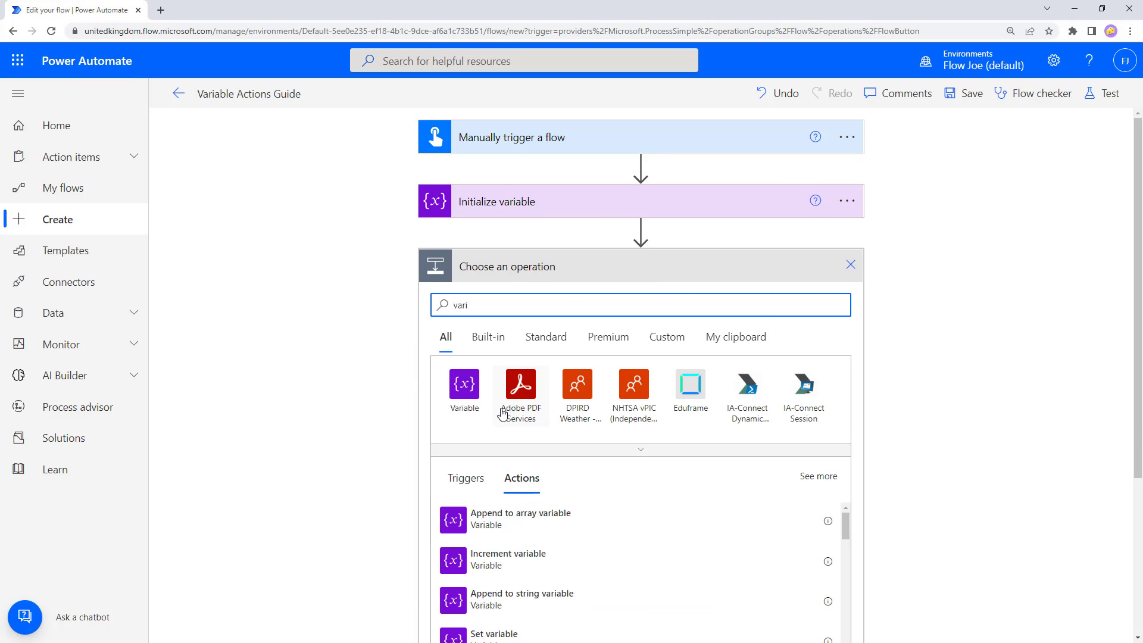
pyautogui.scroll(-1, 508, 379)
pyautogui.click(476, 348)
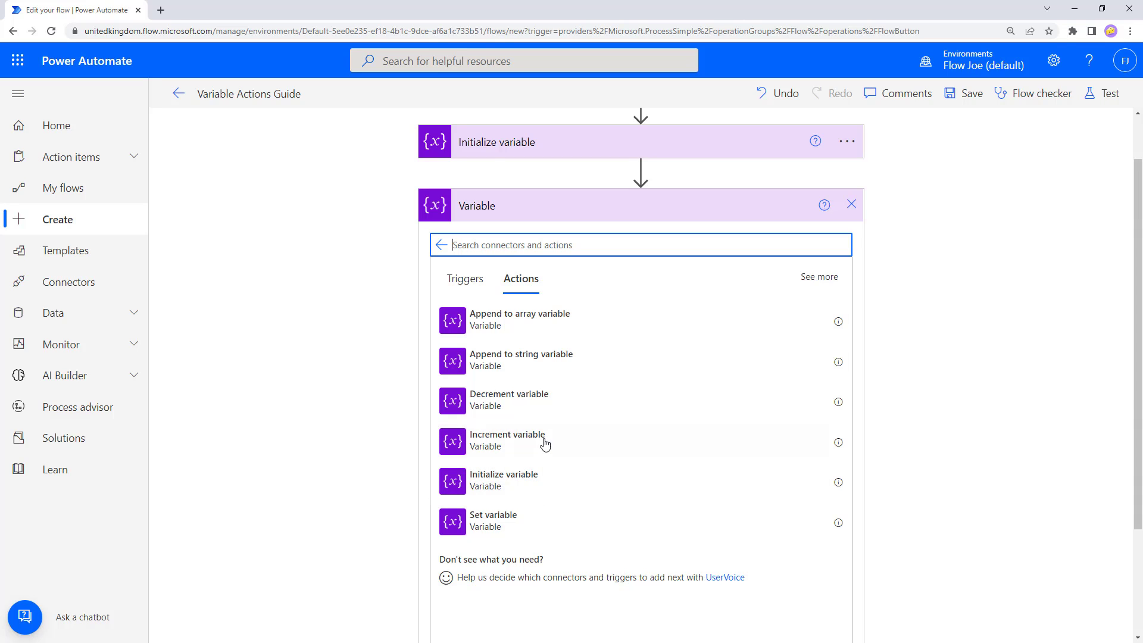
pyautogui.click(514, 484)
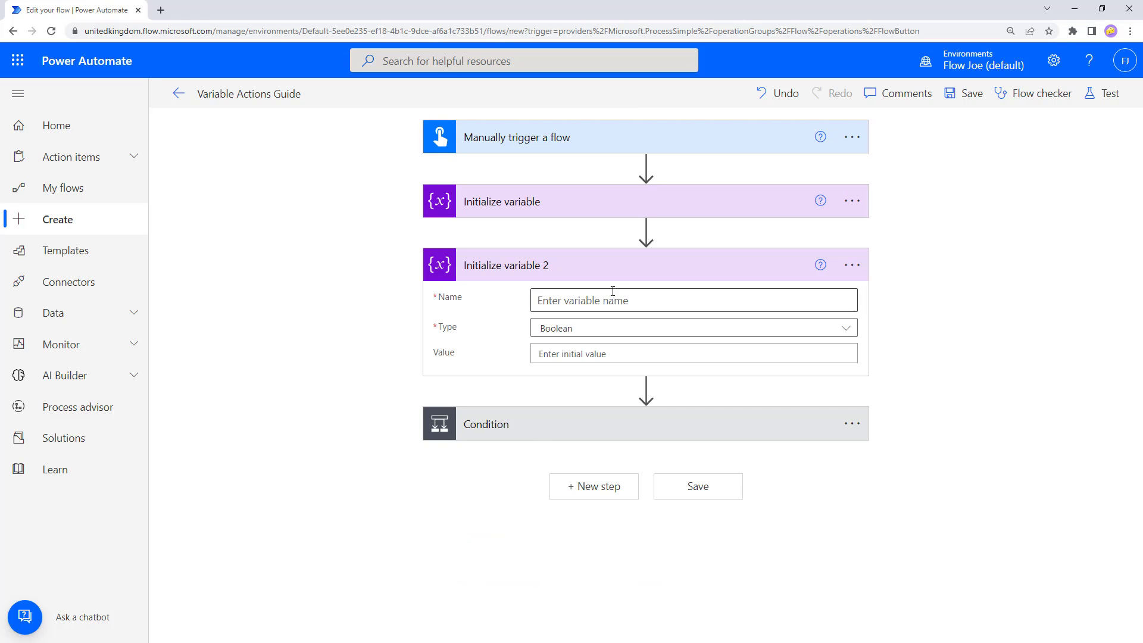
# - Name the Boolean variable in Initialize variable 2 ProofOfAgeRequired
pyautogui.click(613, 300)
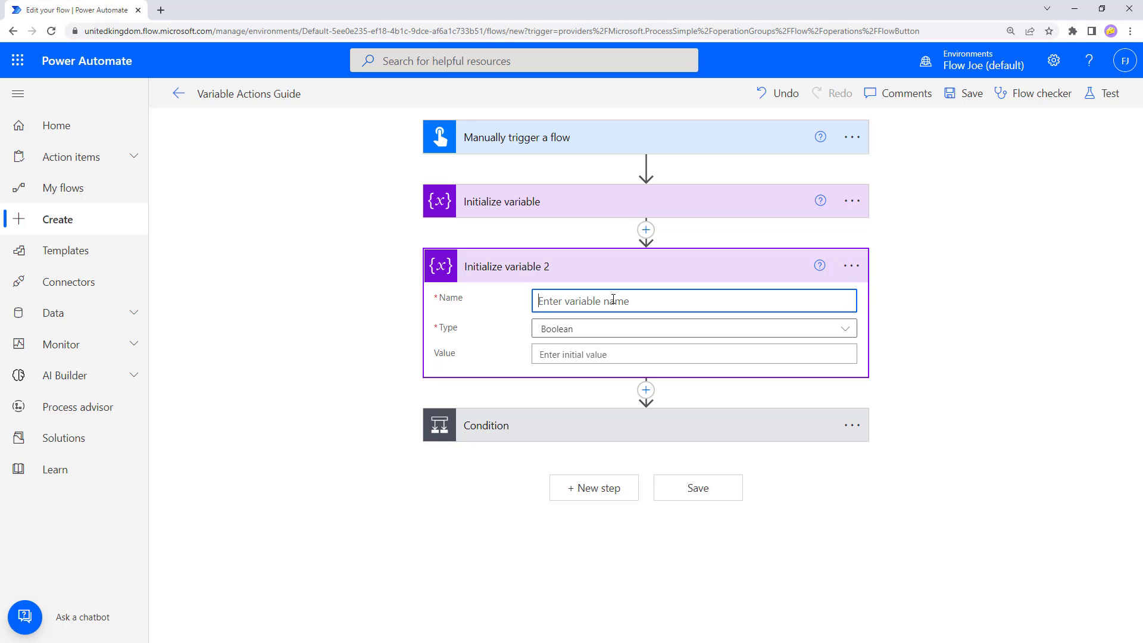
pyautogui.write('ProofOfAgeRequired')
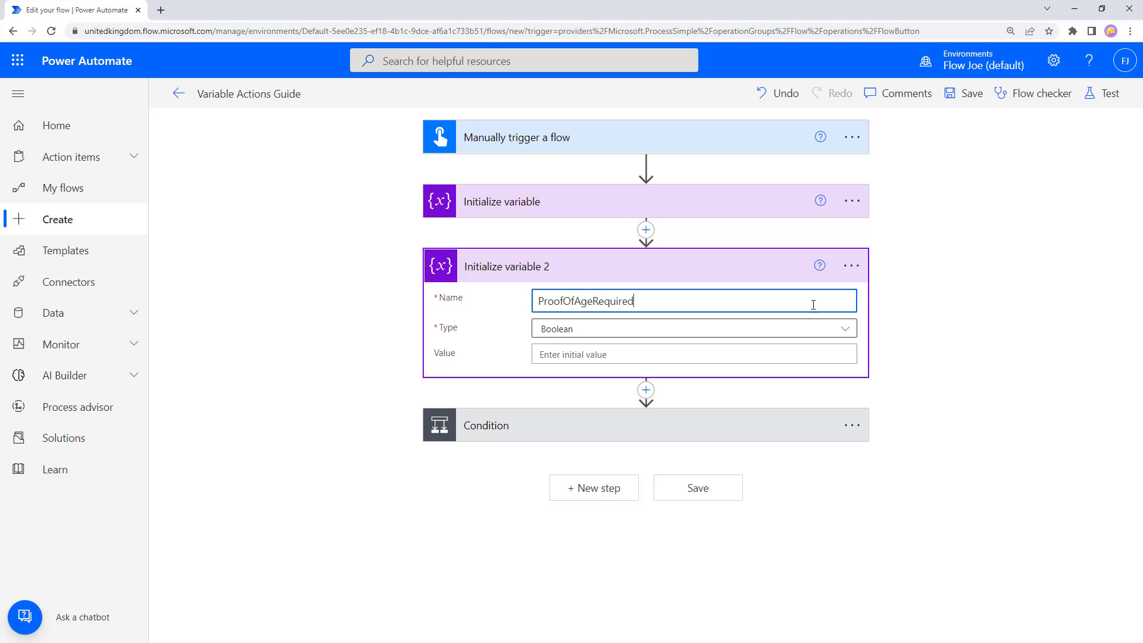
pyautogui.click(971, 304)
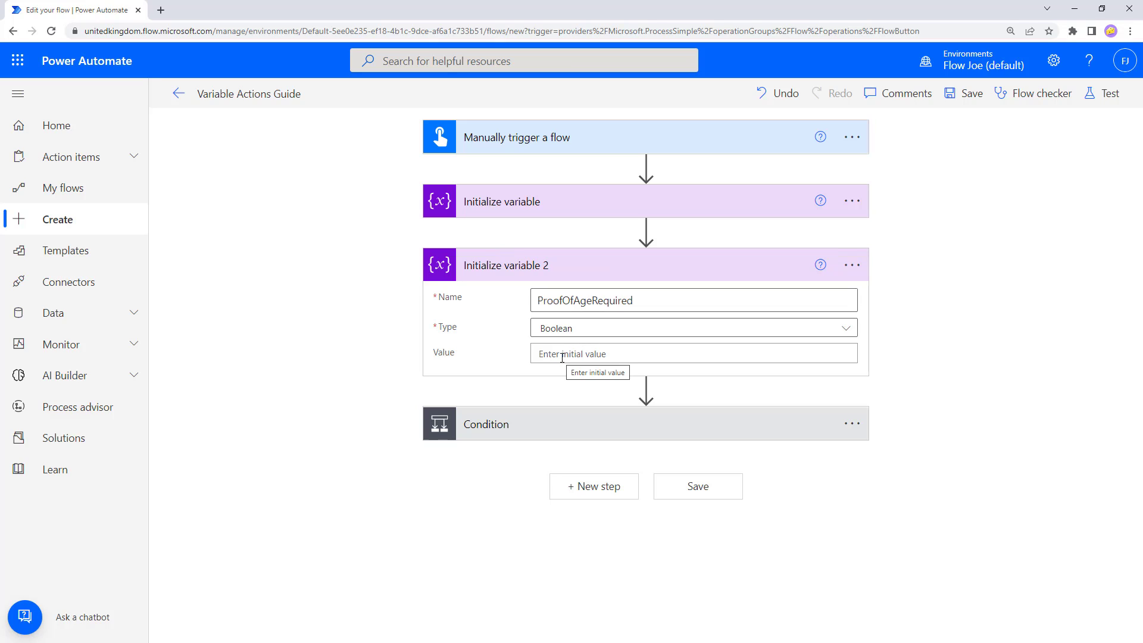
# - Expand the Condition and add a Set variable action to its If yes branch
pyautogui.click(570, 439)
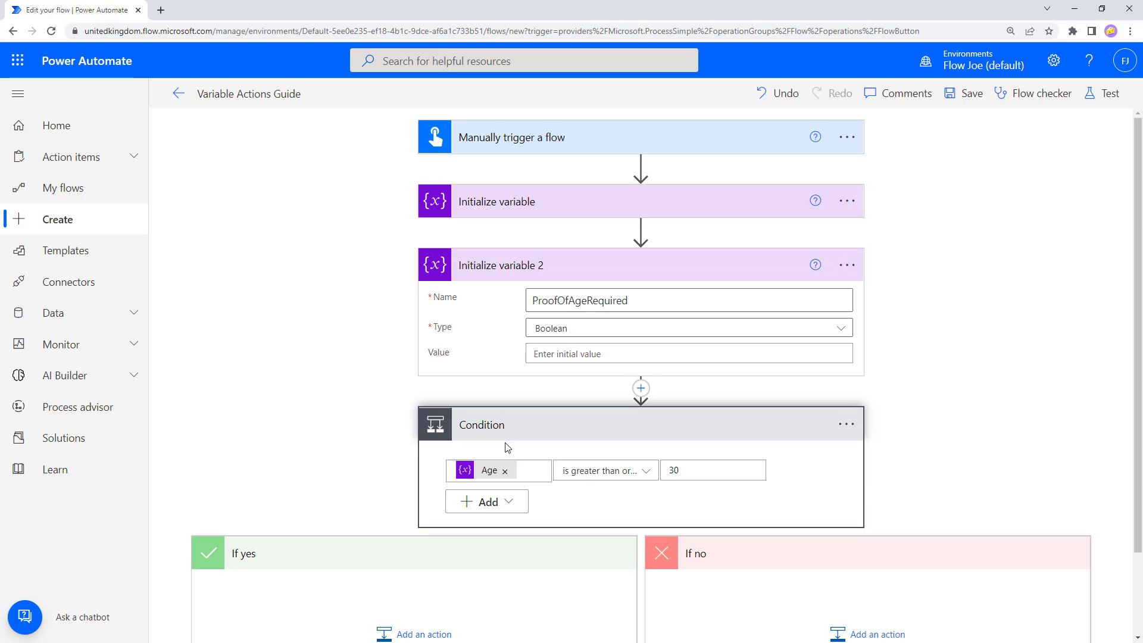
pyautogui.scroll(-2, 639, 367)
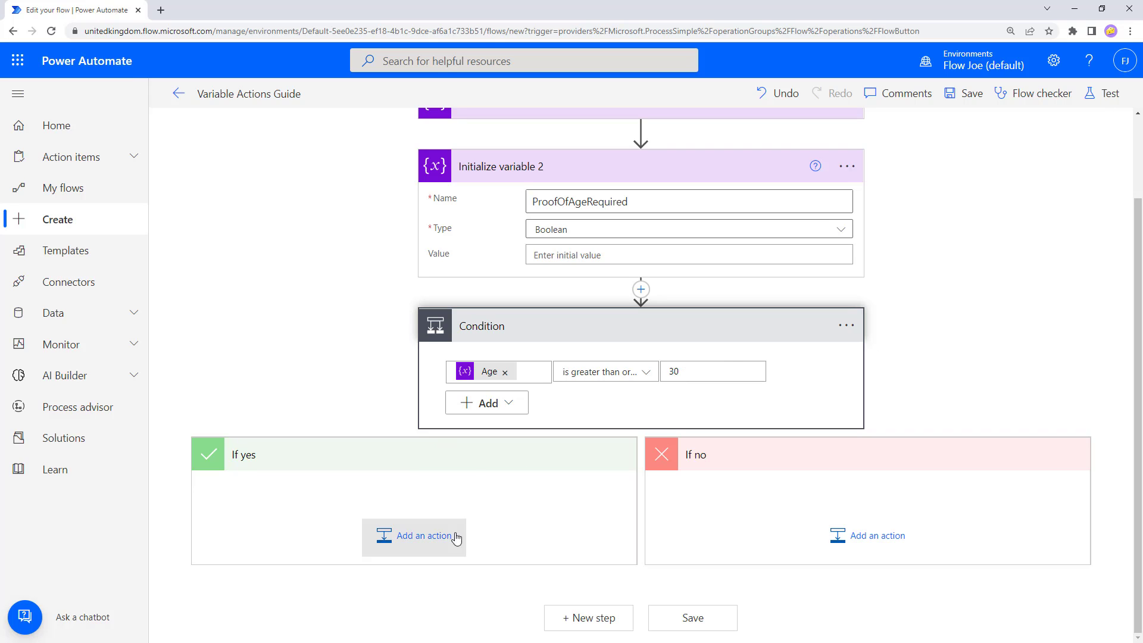
pyautogui.click(418, 539)
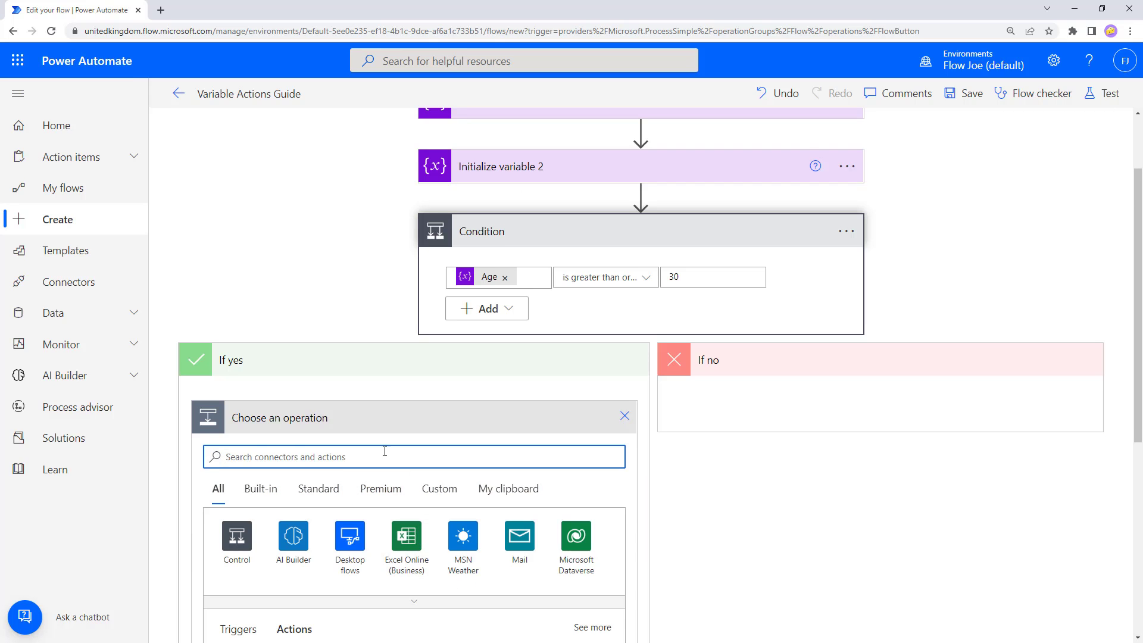
pyautogui.scroll(-3, 387, 417)
pyautogui.write('vari')
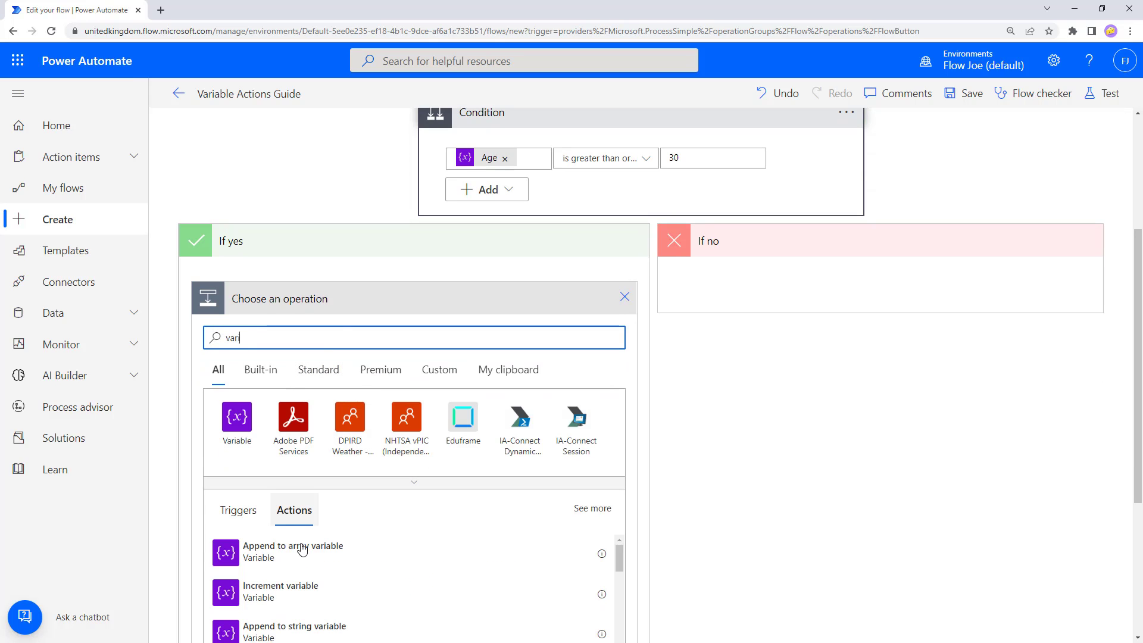
pyautogui.click(230, 429)
pyautogui.scroll(-3, 403, 506)
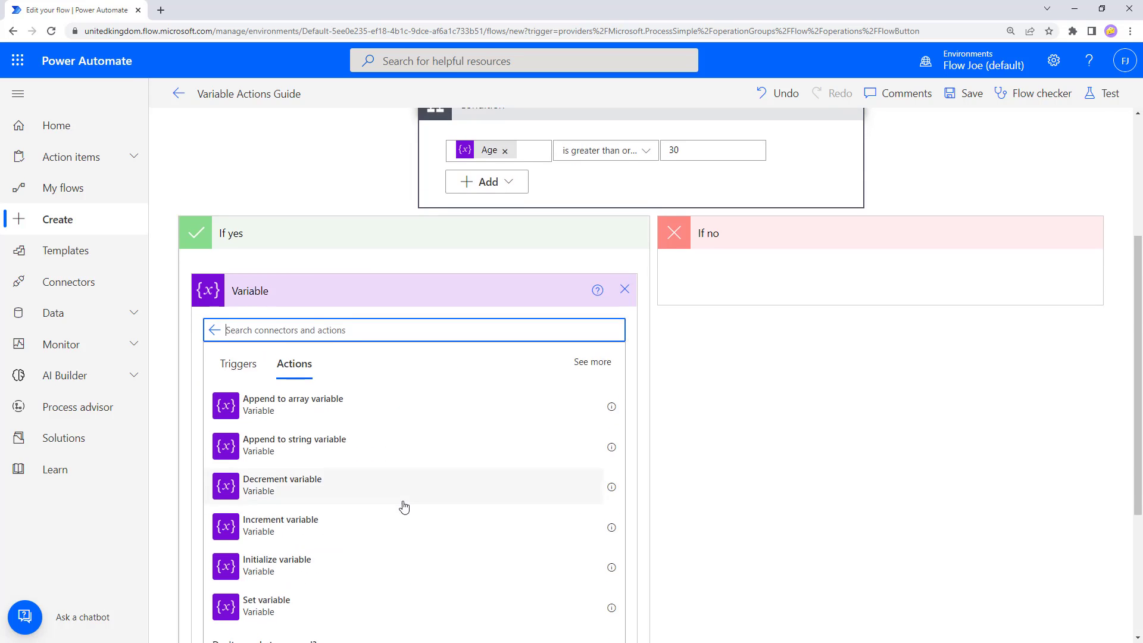
pyautogui.click(302, 437)
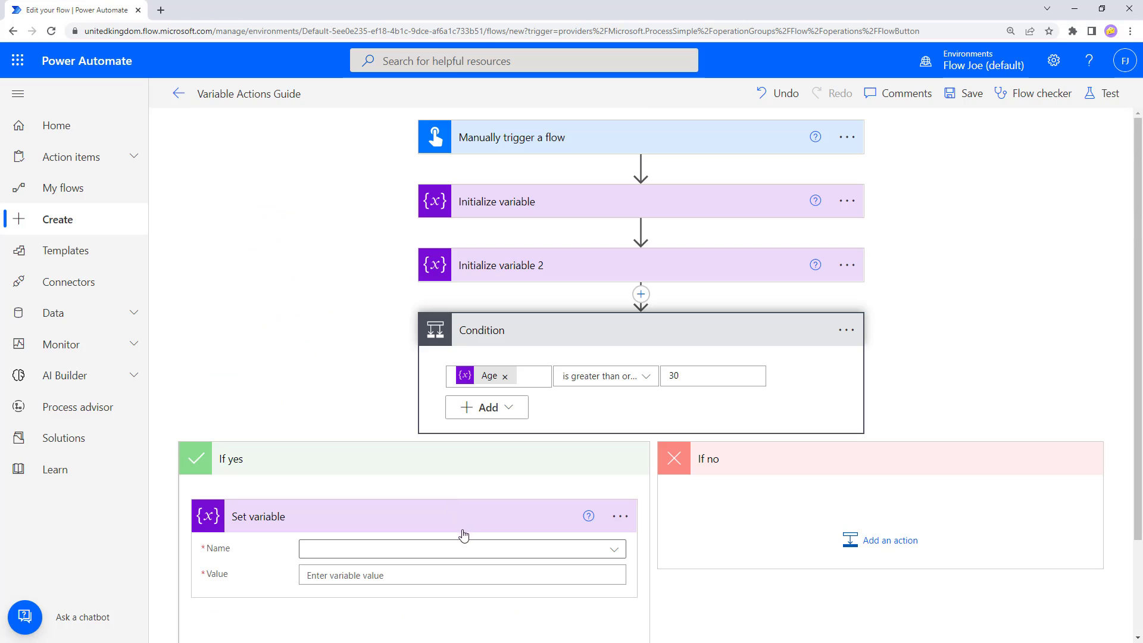
# - Choose ProofOfAgeRequired as the variable for the Set variable action in the If yes branch
pyautogui.click(544, 551)
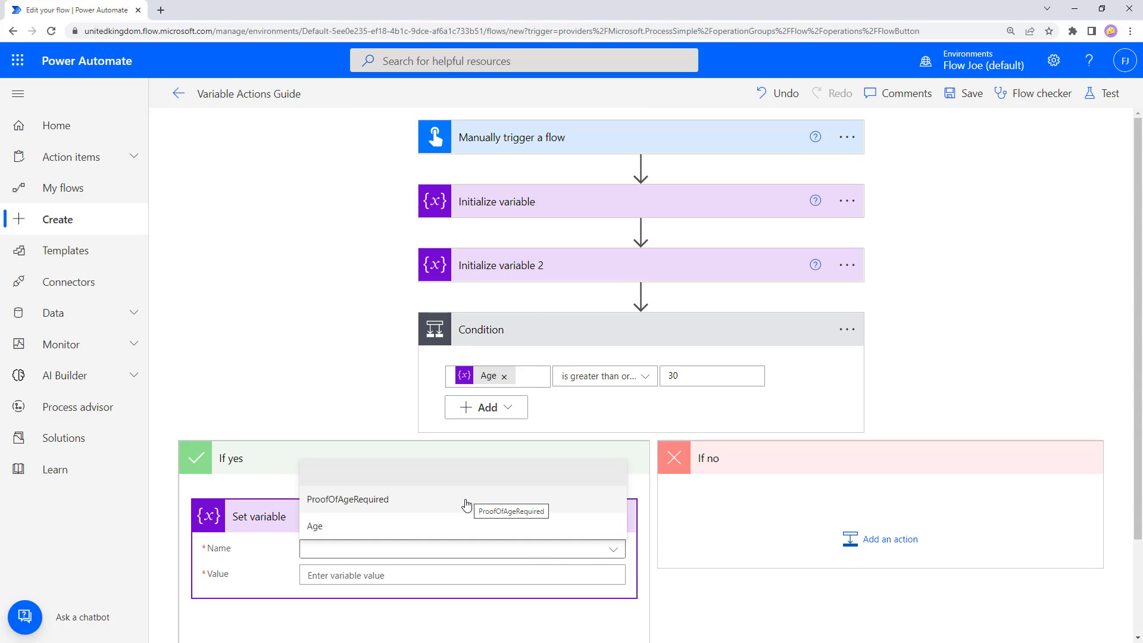
pyautogui.click(466, 500)
pyautogui.scroll(-1, 381, 378)
pyautogui.scroll(-1, 381, 363)
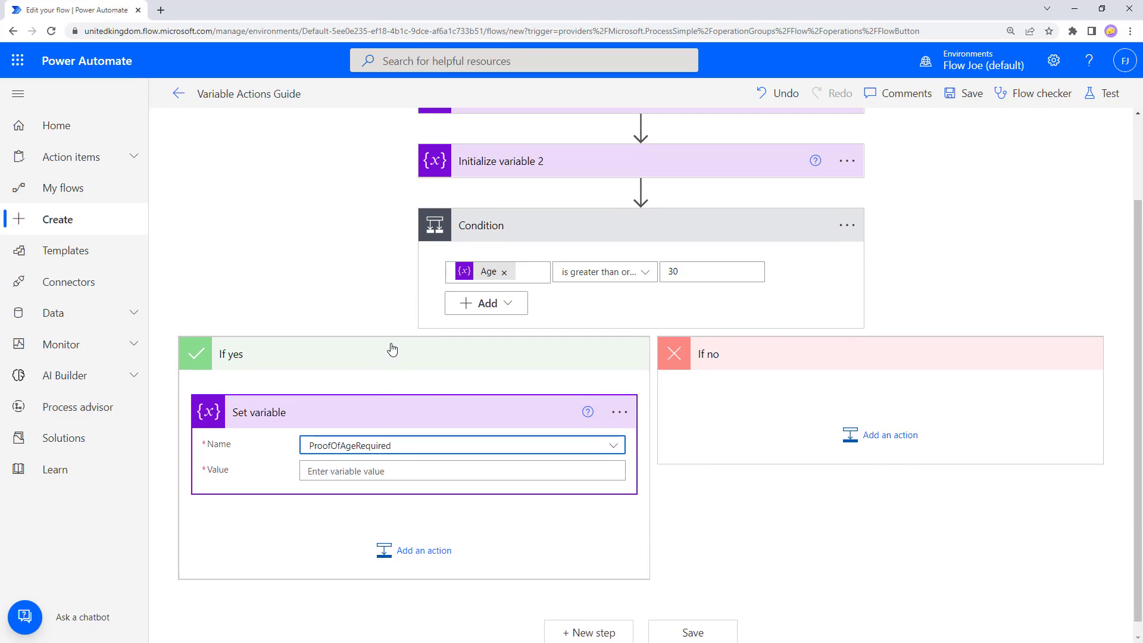
# - Check the settings of both Initialize variable actions and rename the first one to "Initialize variable - Age"
pyautogui.scroll(2, 390, 349)
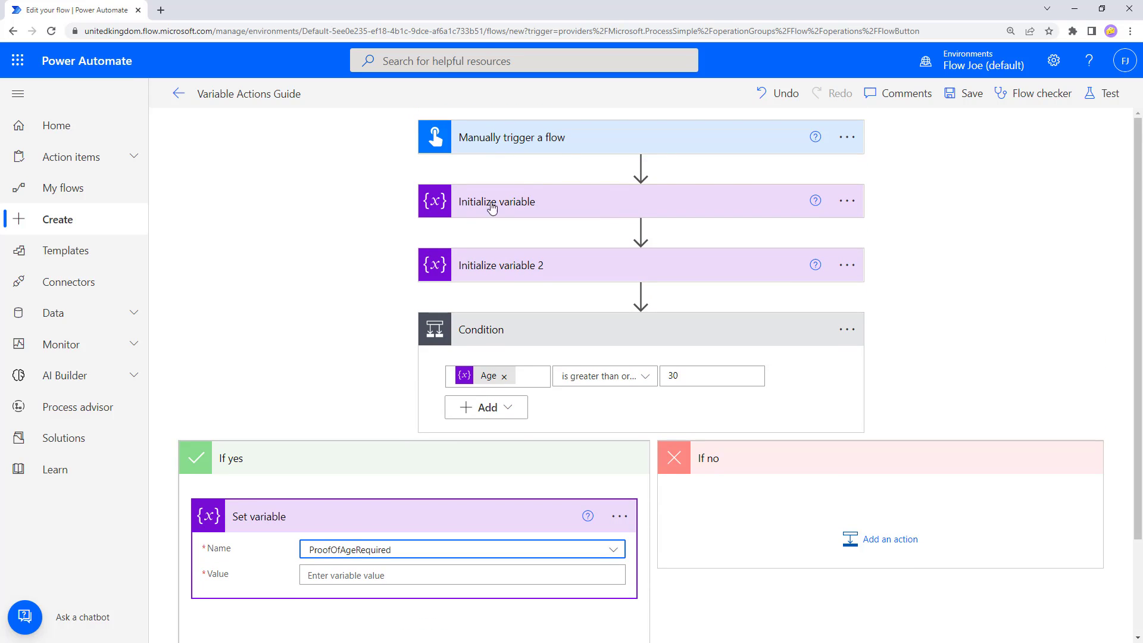
pyautogui.click(541, 203)
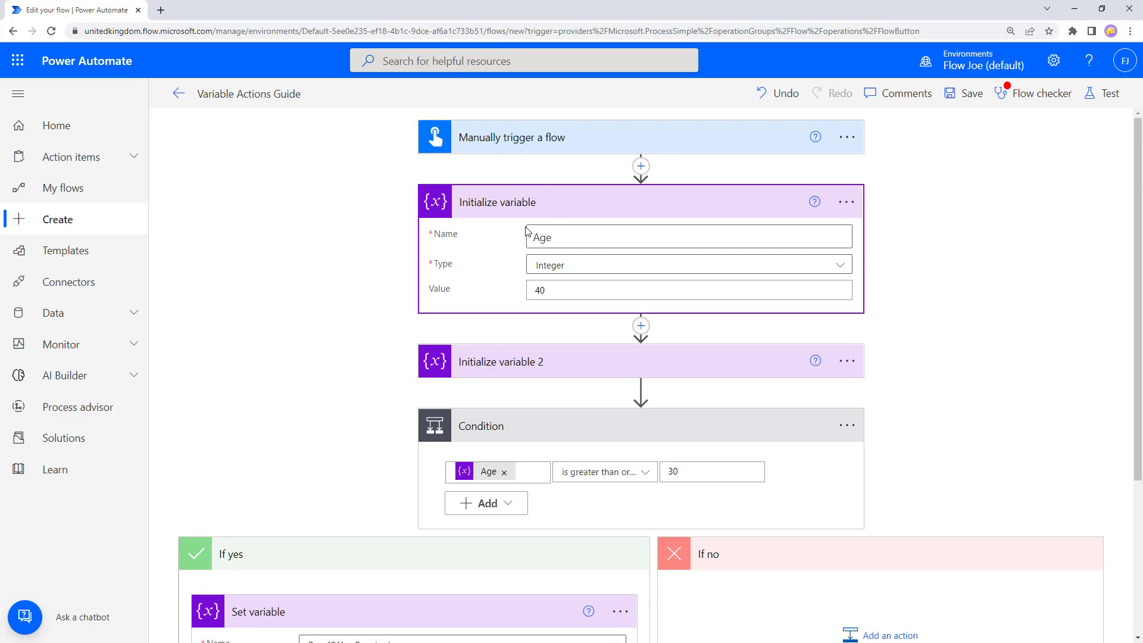
pyautogui.click(536, 206)
pyautogui.click(555, 260)
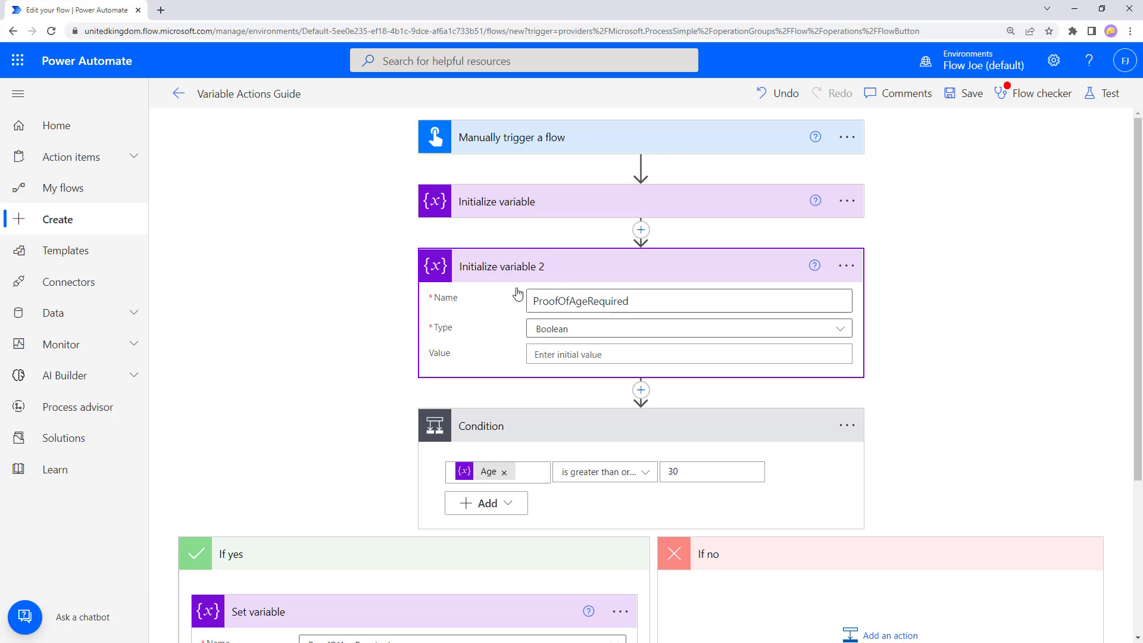
pyautogui.click(595, 271)
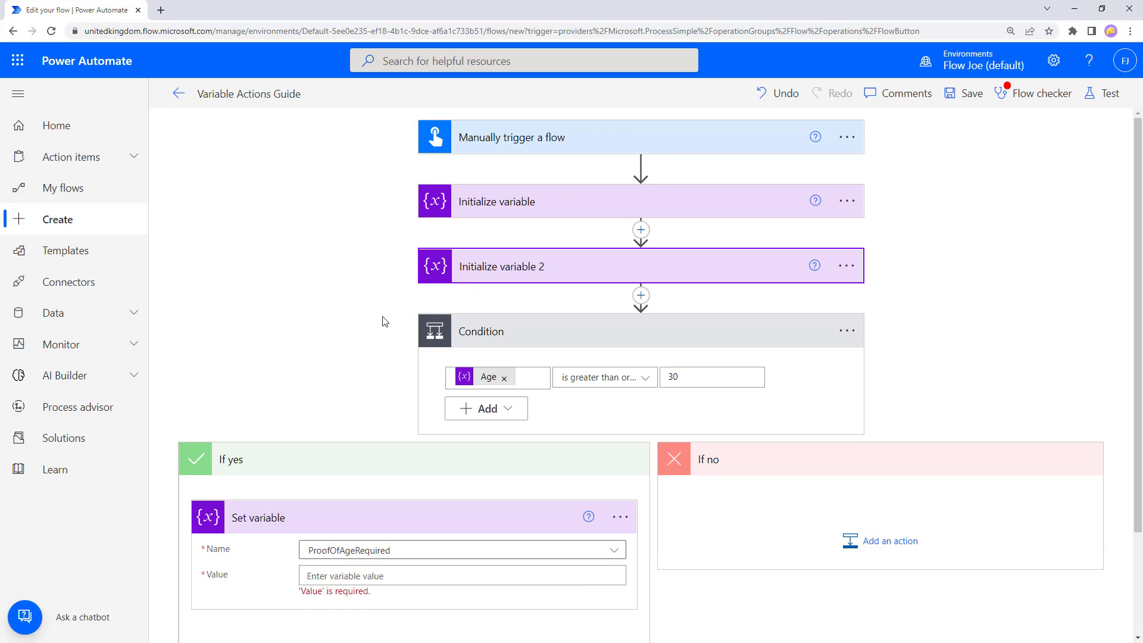
pyautogui.click(847, 202)
pyautogui.click(902, 253)
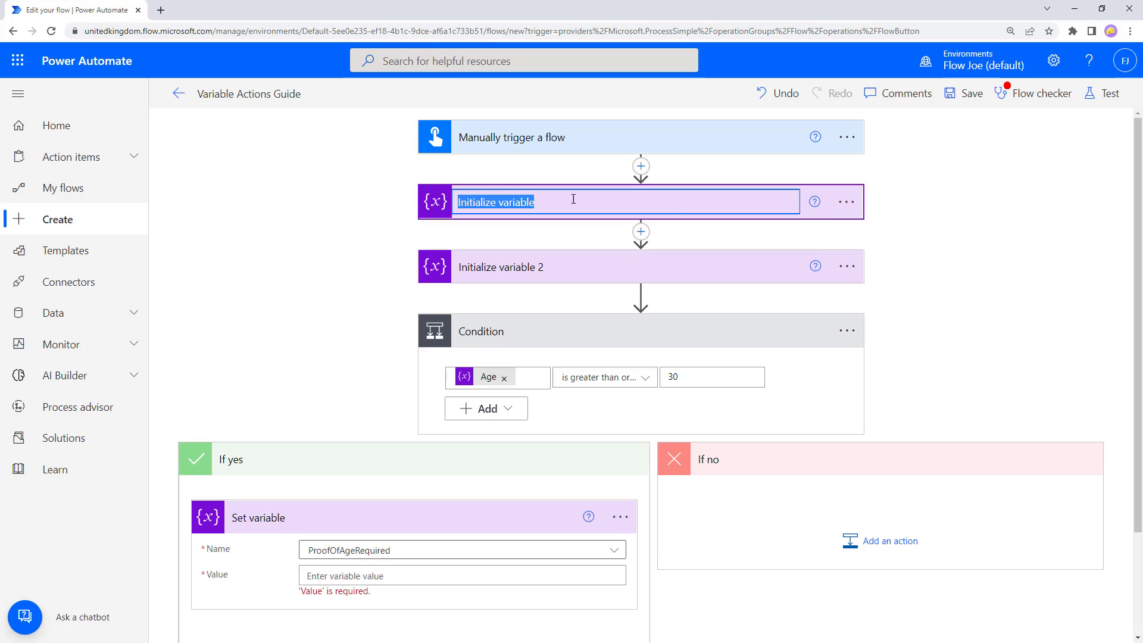
pyautogui.click(572, 199)
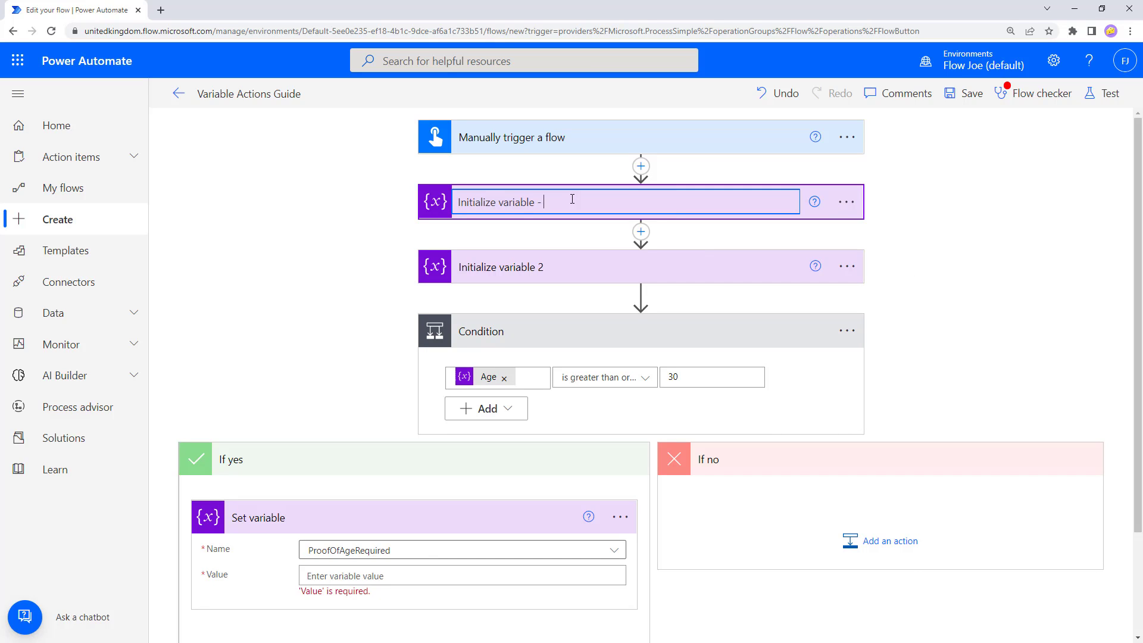
pyautogui.press('Return')
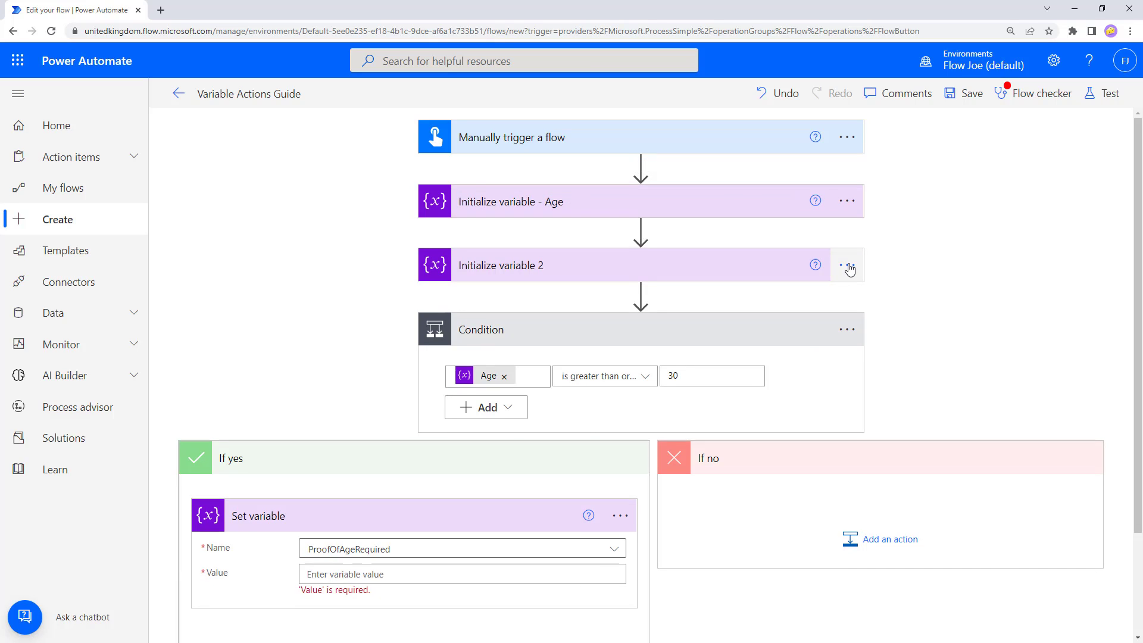
# - Rename the Initialize variable 2 action to "Initialize variable - Proof of Age Required"
pyautogui.click(848, 265)
pyautogui.click(909, 316)
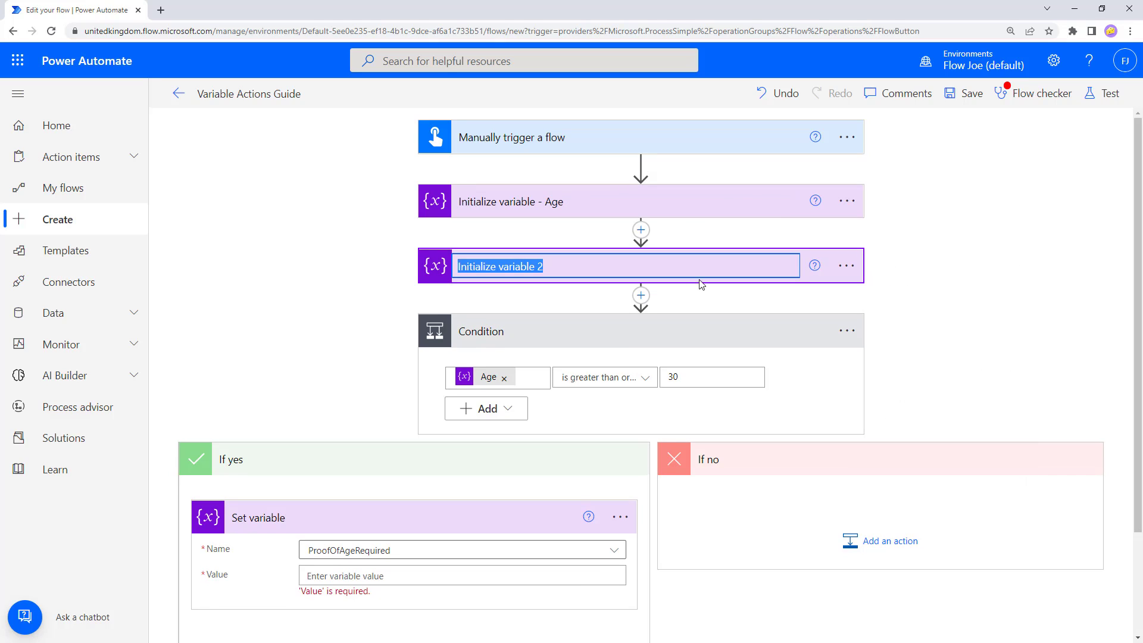
pyautogui.click(696, 268)
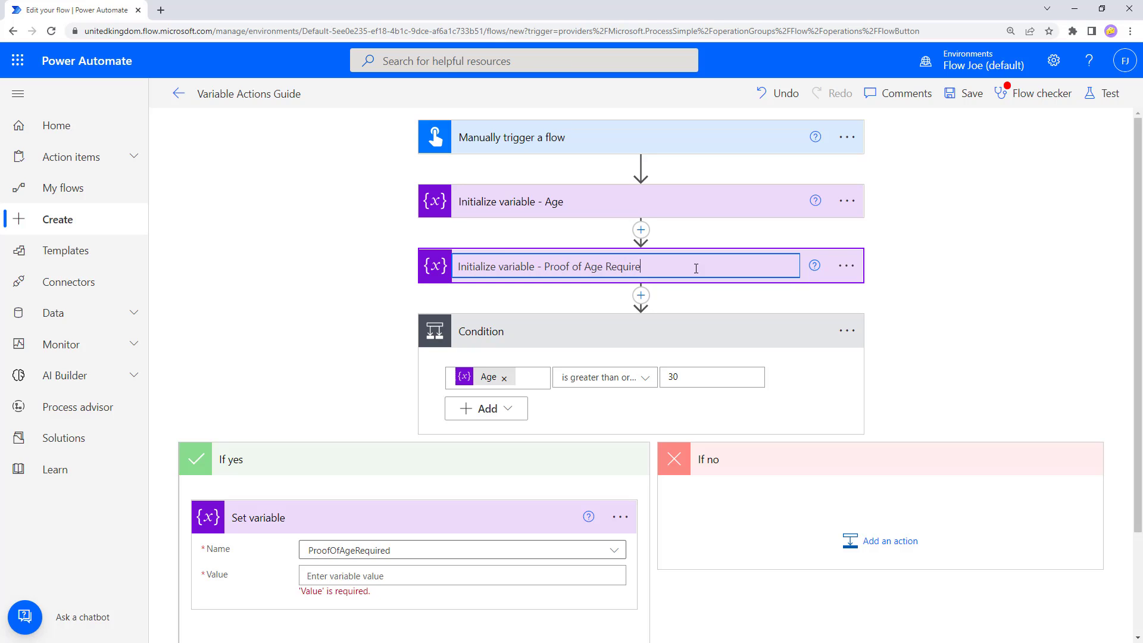
pyautogui.click(931, 269)
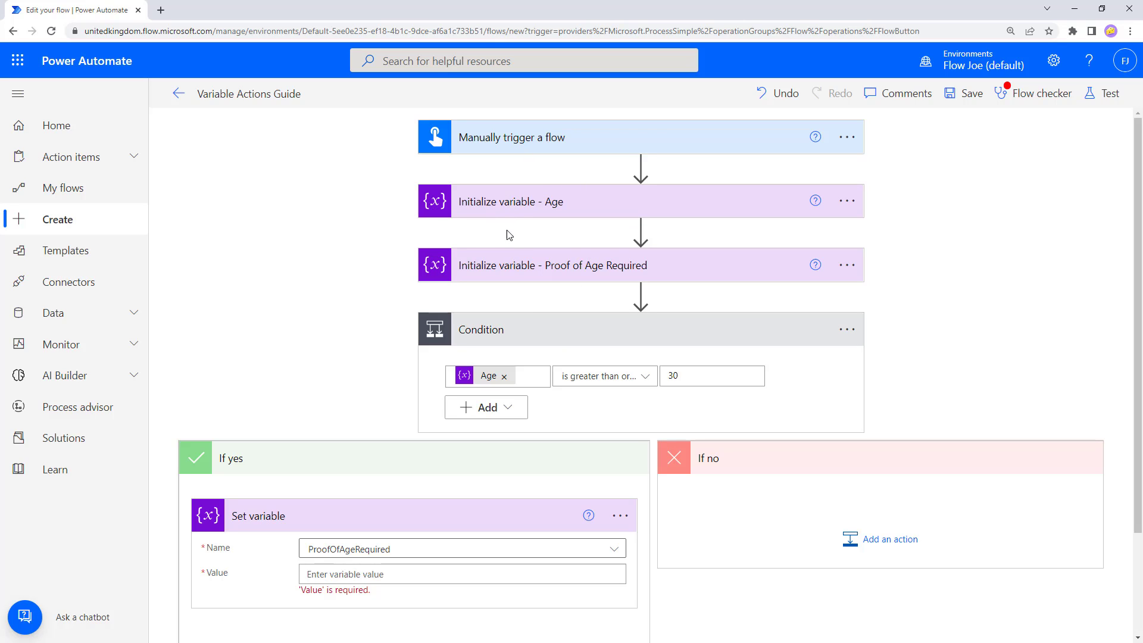
# - Set the value of ProofOfAgeRequired to false in the If yes branch's Set variable action
pyautogui.click(601, 203)
pyautogui.click(601, 203)
pyautogui.scroll(-1, 553, 268)
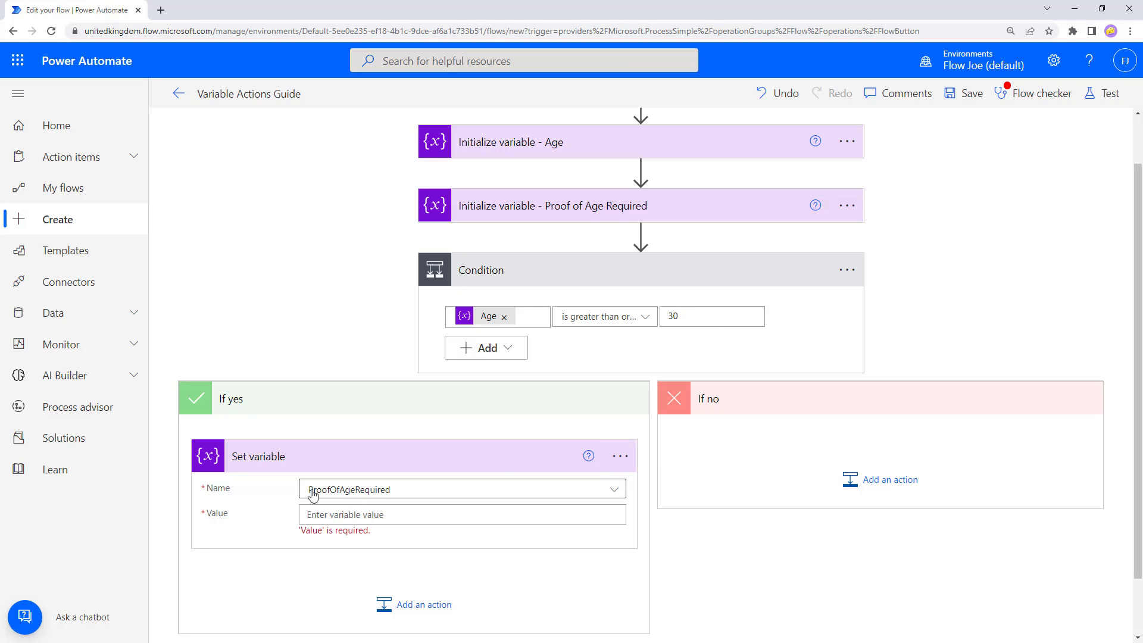
pyautogui.click(377, 515)
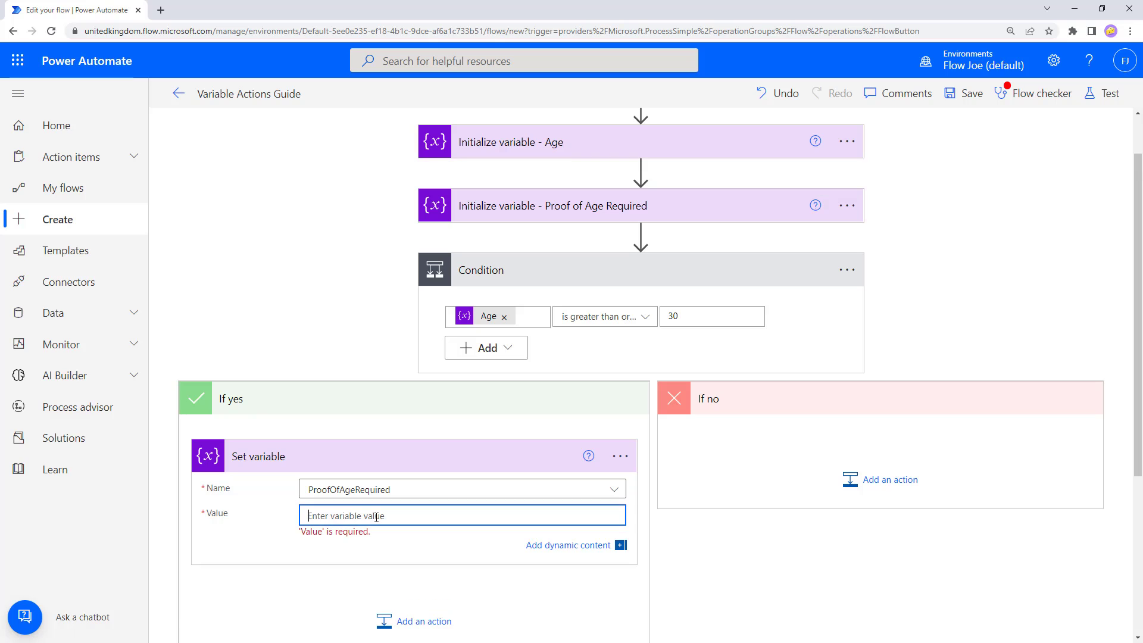
pyautogui.write('false')
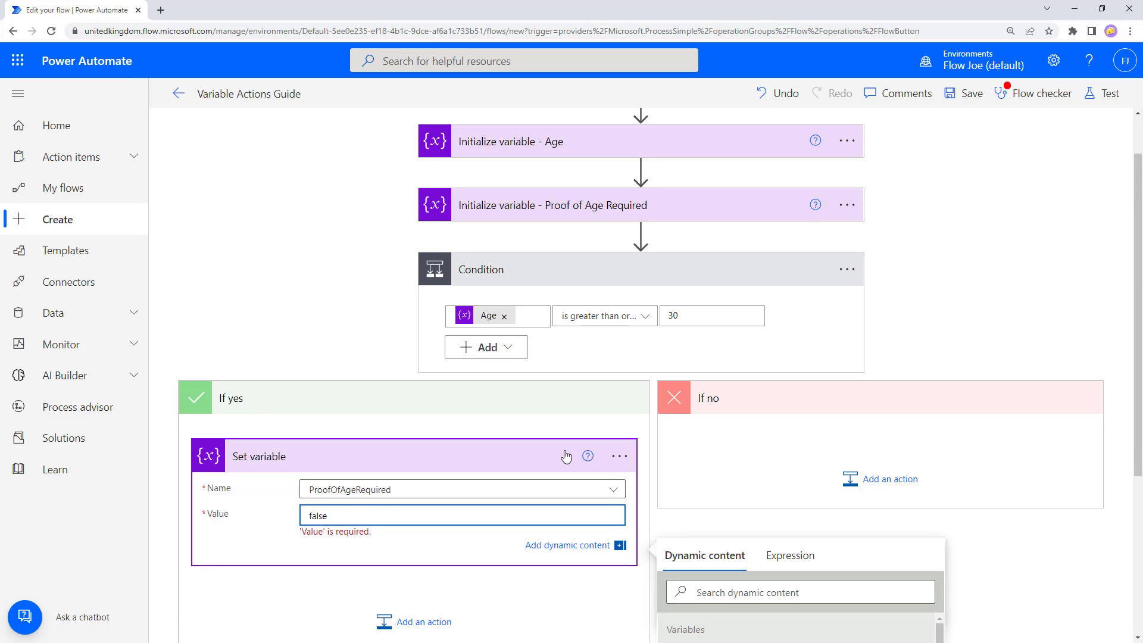
# - Rename the Set variable action in the If yes branch to "Set variable - No Proof Required"
pyautogui.click(619, 456)
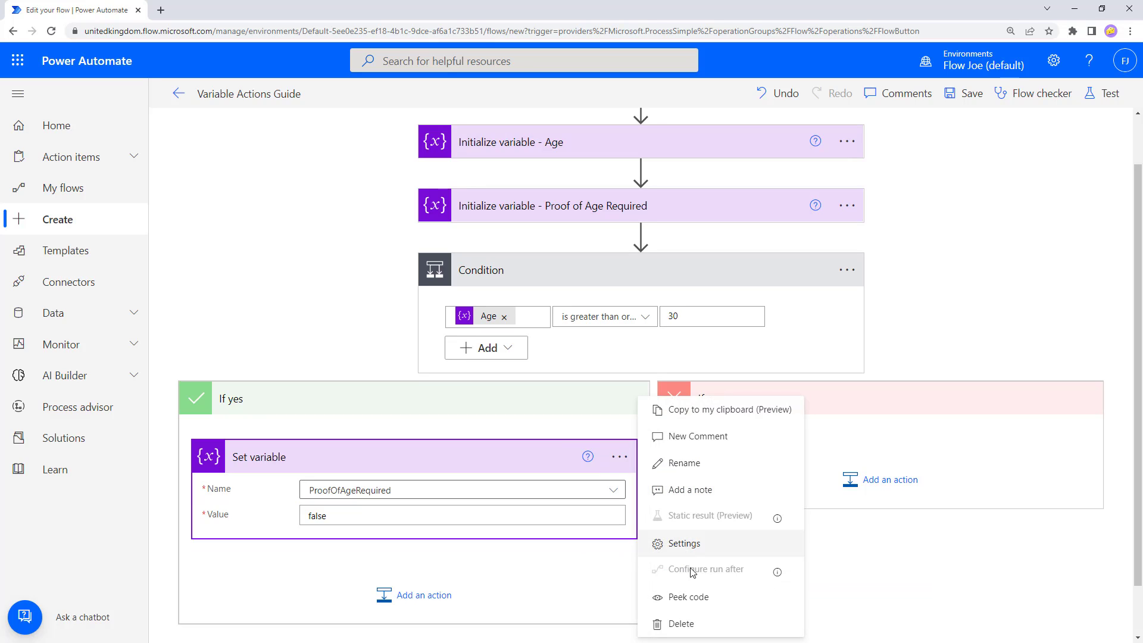
pyautogui.click(690, 470)
pyautogui.click(416, 453)
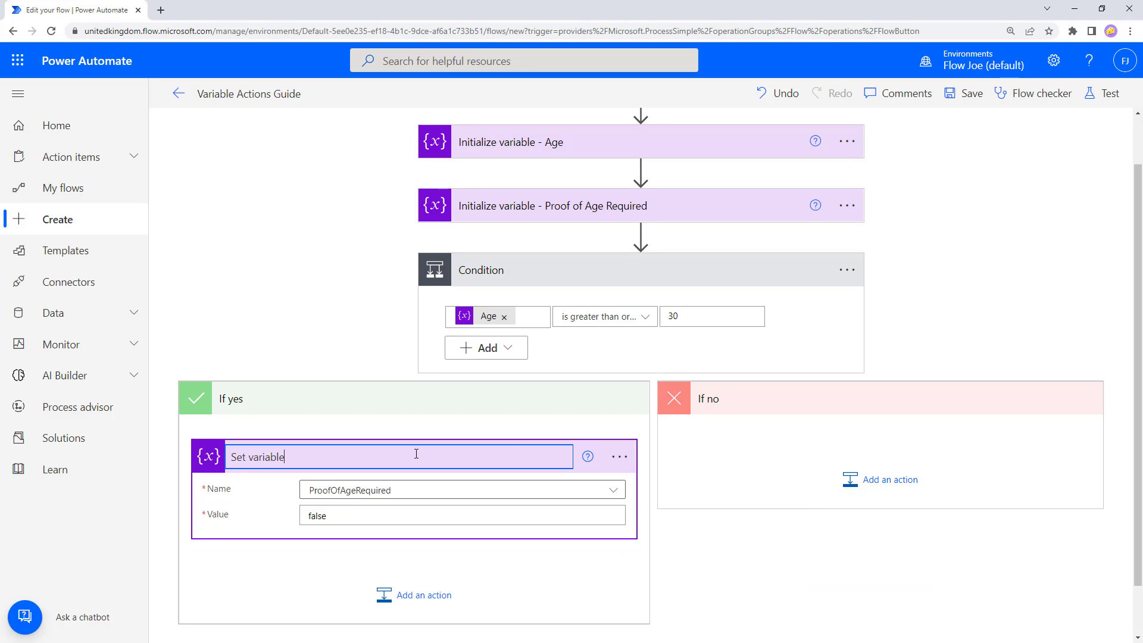
pyautogui.write('- No Proof Required')
pyautogui.click(504, 584)
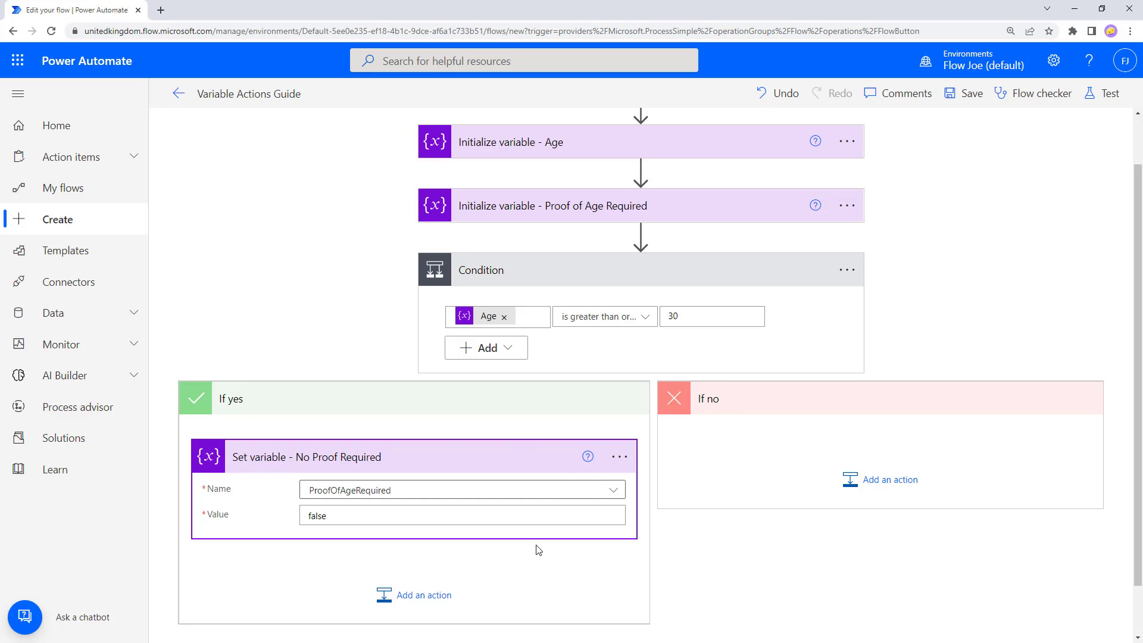
# - Copy the "Set variable - No Proof Required" action to the clipboard and paste it into the Condition's If no branch
pyautogui.click(619, 457)
pyautogui.click(878, 478)
pyautogui.click(881, 478)
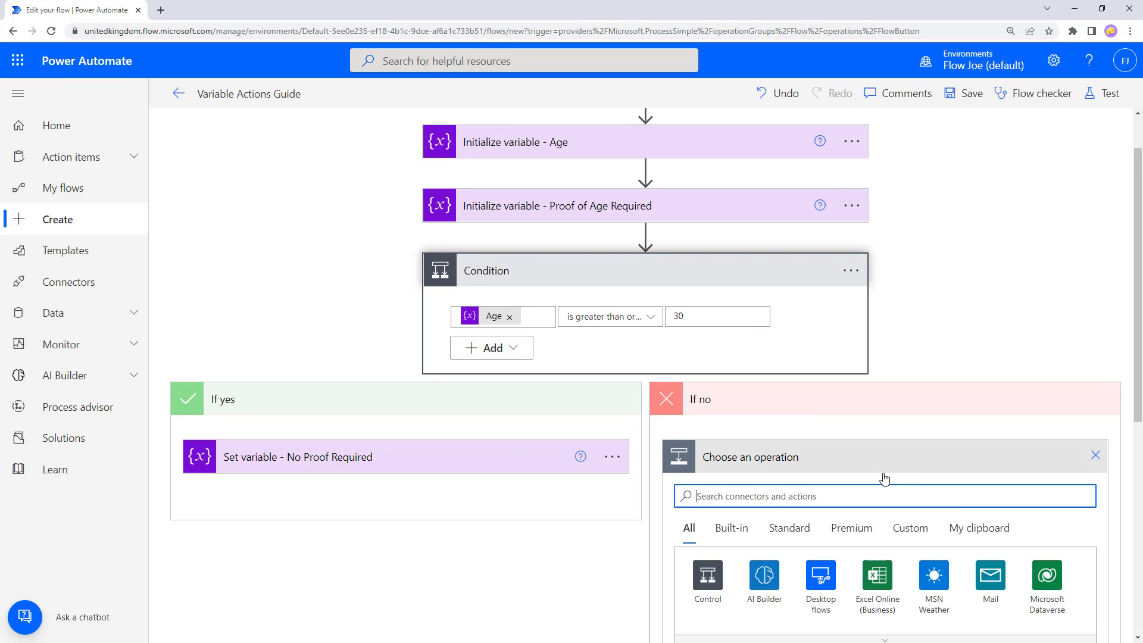
pyautogui.click(971, 527)
pyautogui.scroll(-1, 763, 495)
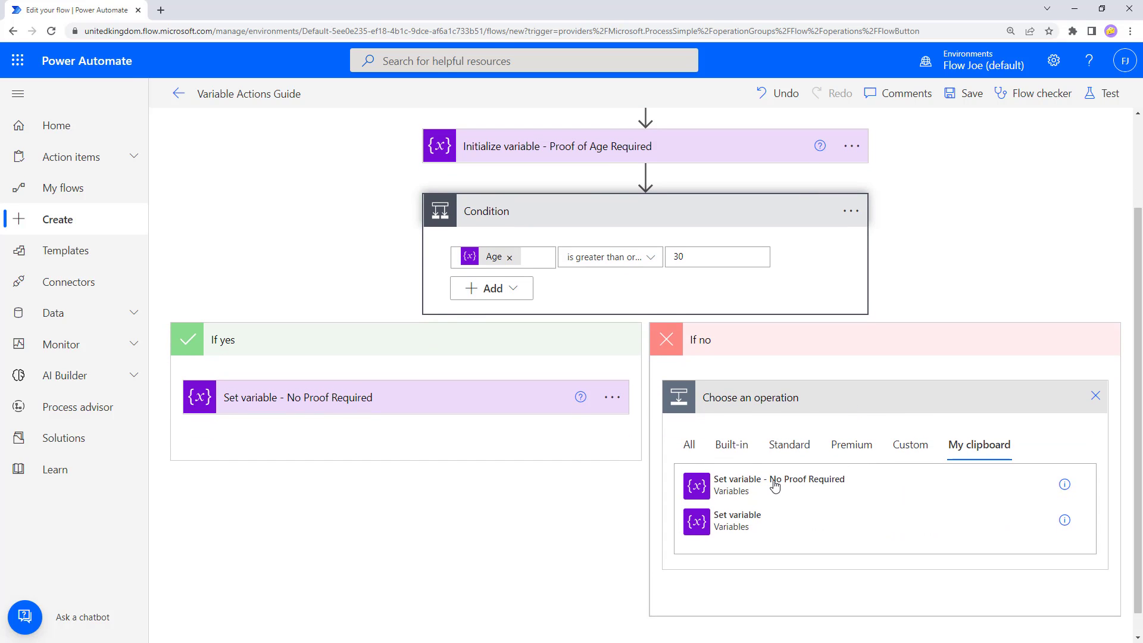
pyautogui.moveTo(774, 486); pyautogui.dragTo(799, 485)
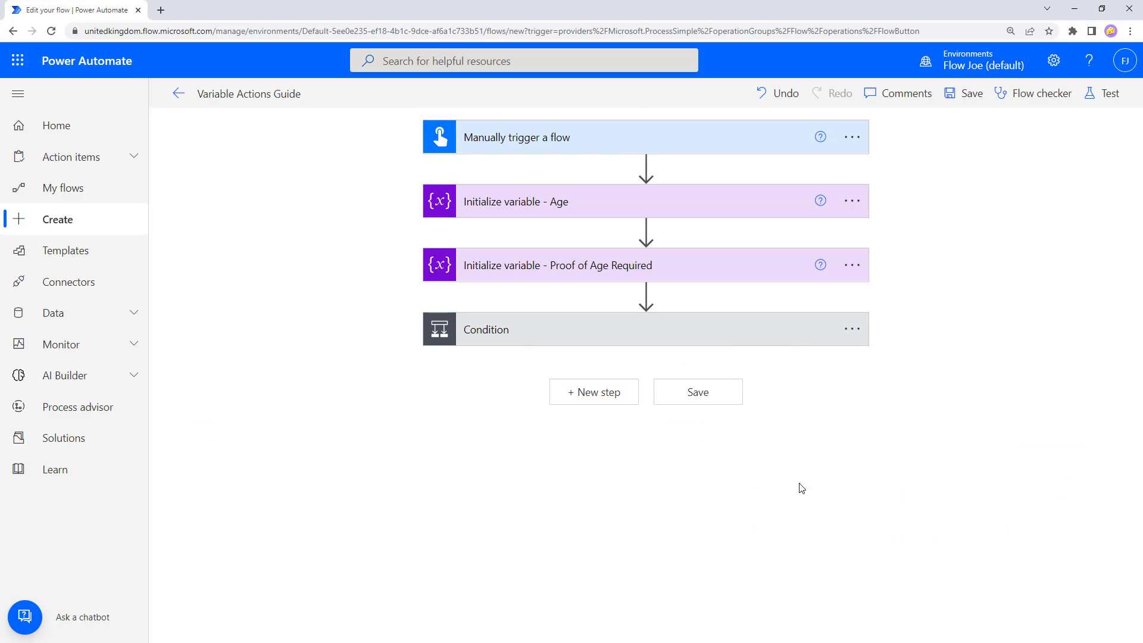
pyautogui.click(750, 342)
pyautogui.scroll(-1, 774, 453)
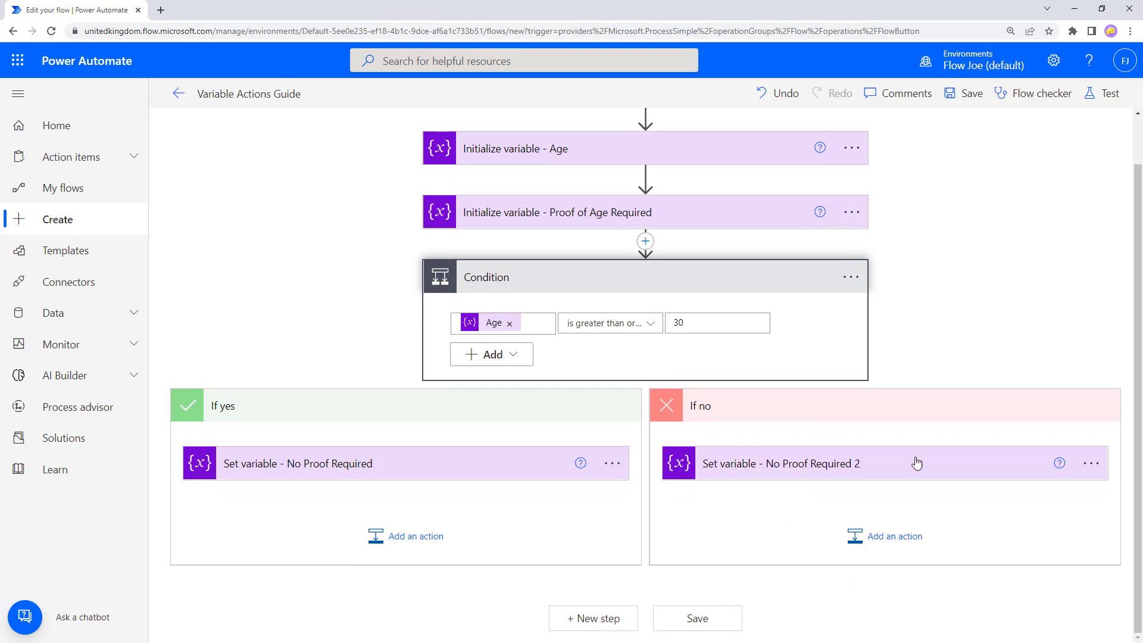
# - Rename the copied action in the If no branch to "Set variable - Proof Required"
pyautogui.click(1092, 463)
pyautogui.click(982, 469)
pyautogui.click(785, 464)
pyautogui.press('BackSpace')
pyautogui.press('BackSpace')
pyautogui.press('BackSpace')
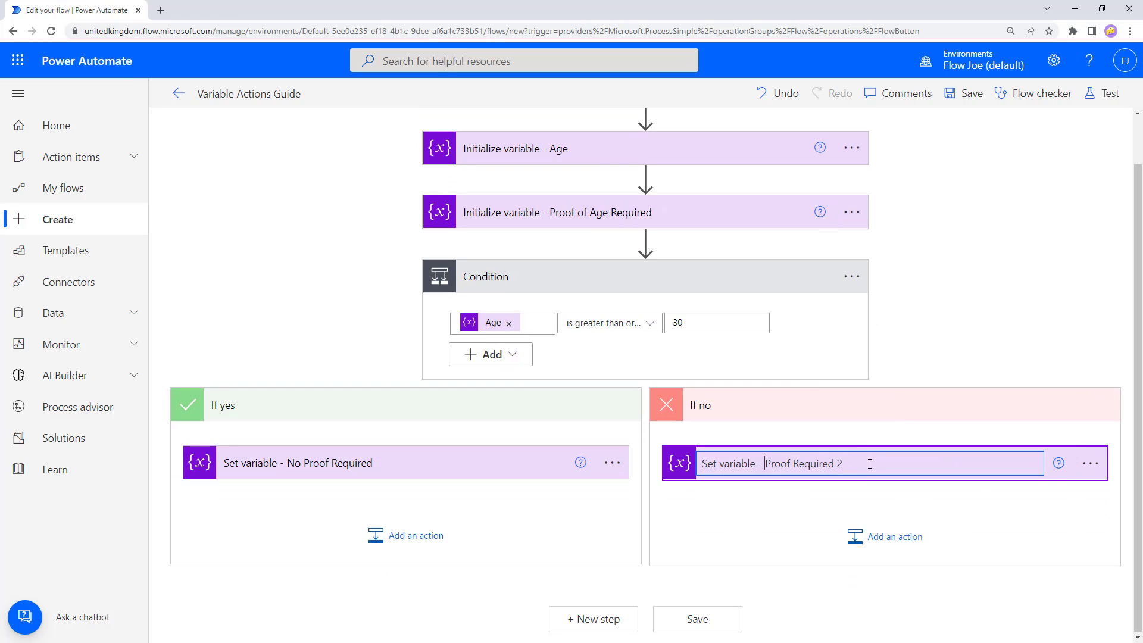
pyautogui.click(923, 505)
# - Set the value of ProofOfAgeRequired to true in the "Set variable - Proof Required" action
pyautogui.click(784, 470)
pyautogui.scroll(-1, 816, 470)
pyautogui.doubleClick(788, 462)
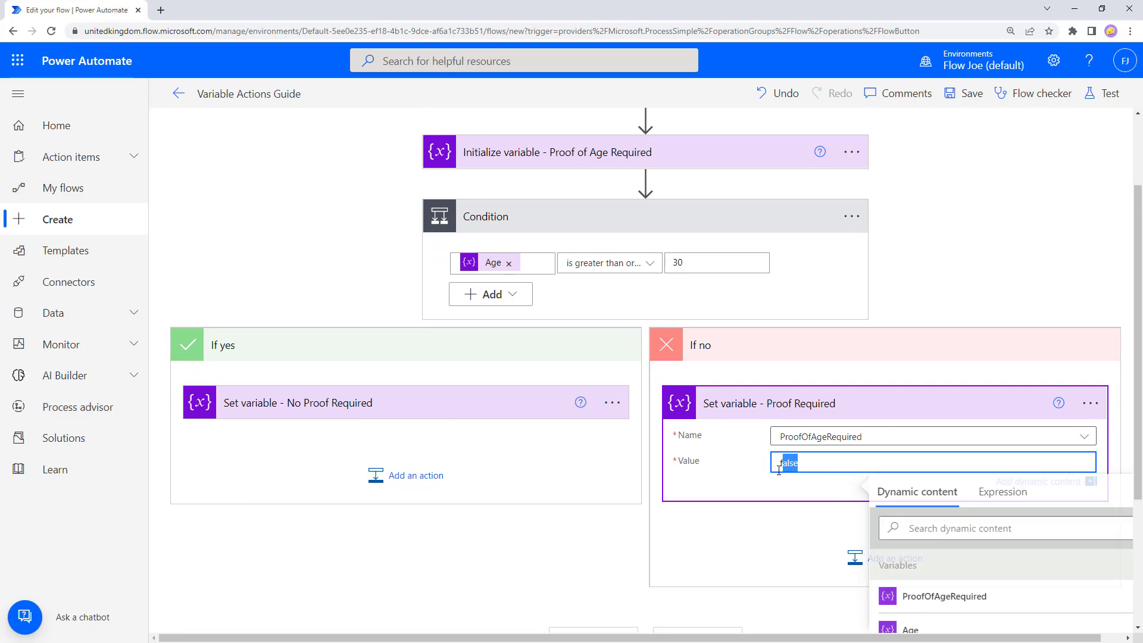
pyautogui.write('true')
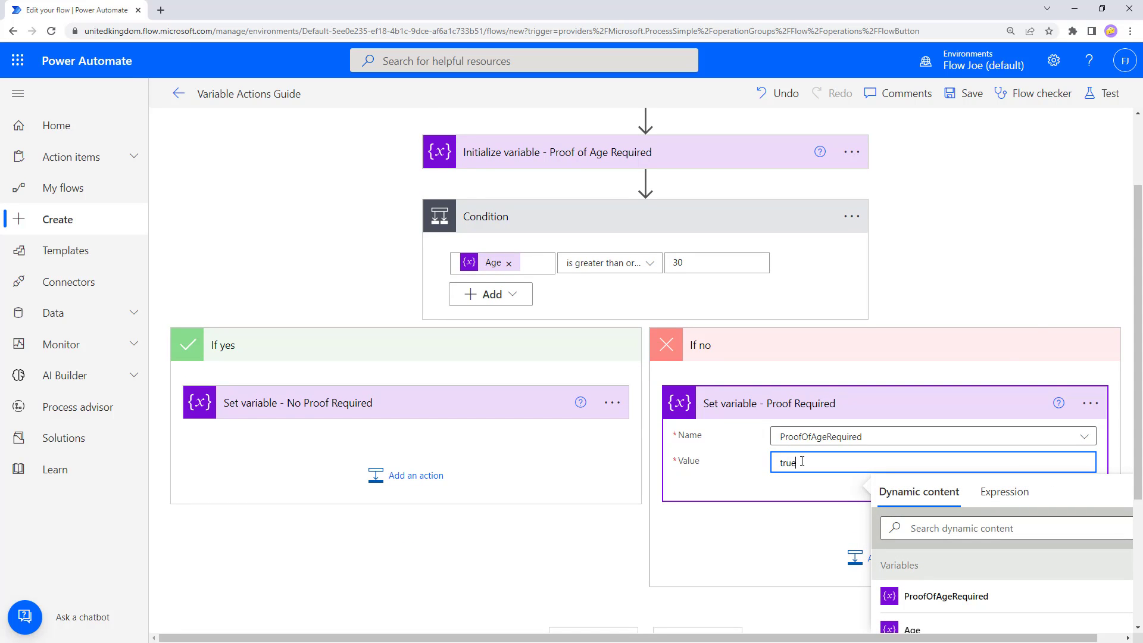
pyautogui.click(1113, 291)
pyautogui.scroll(2, 982, 291)
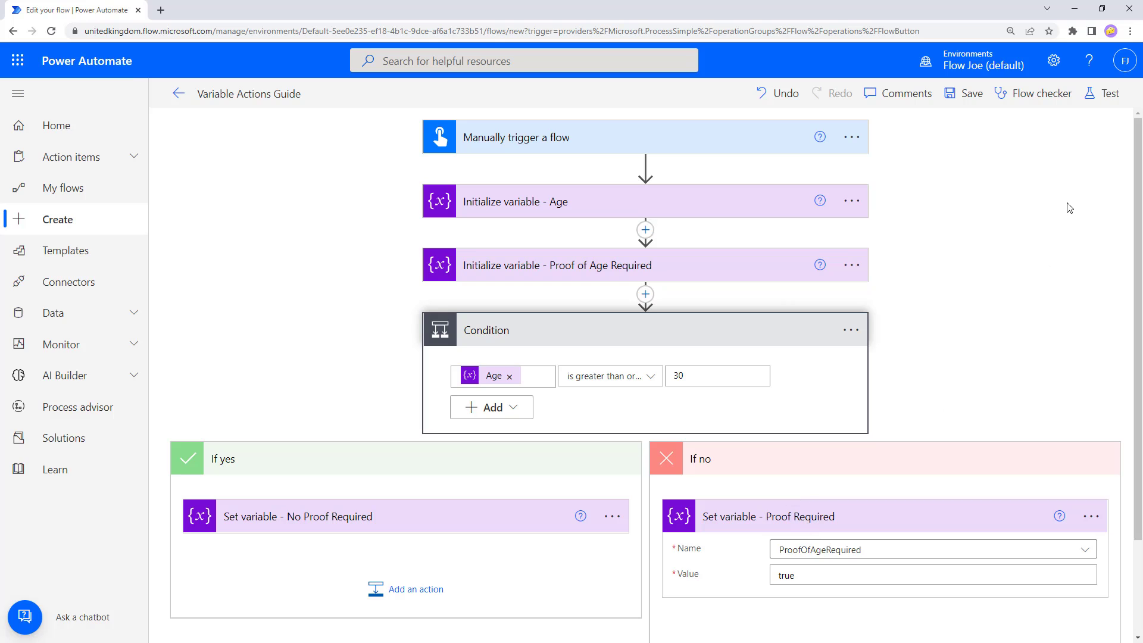
# - Save the flow and run a manual test of it
pyautogui.click(1109, 93)
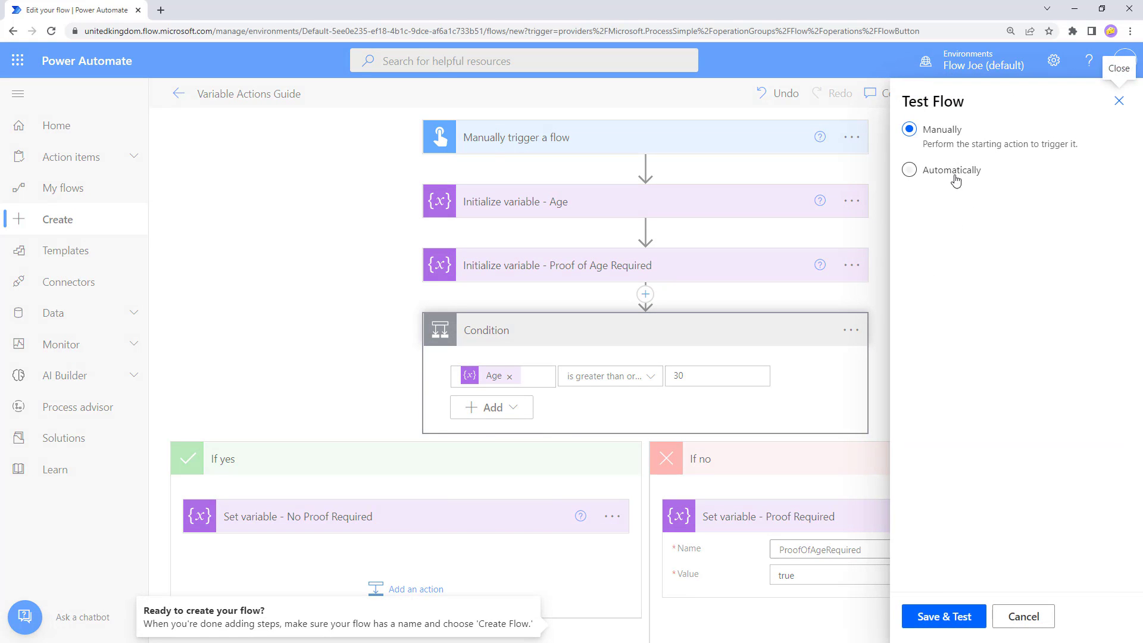
pyautogui.click(930, 618)
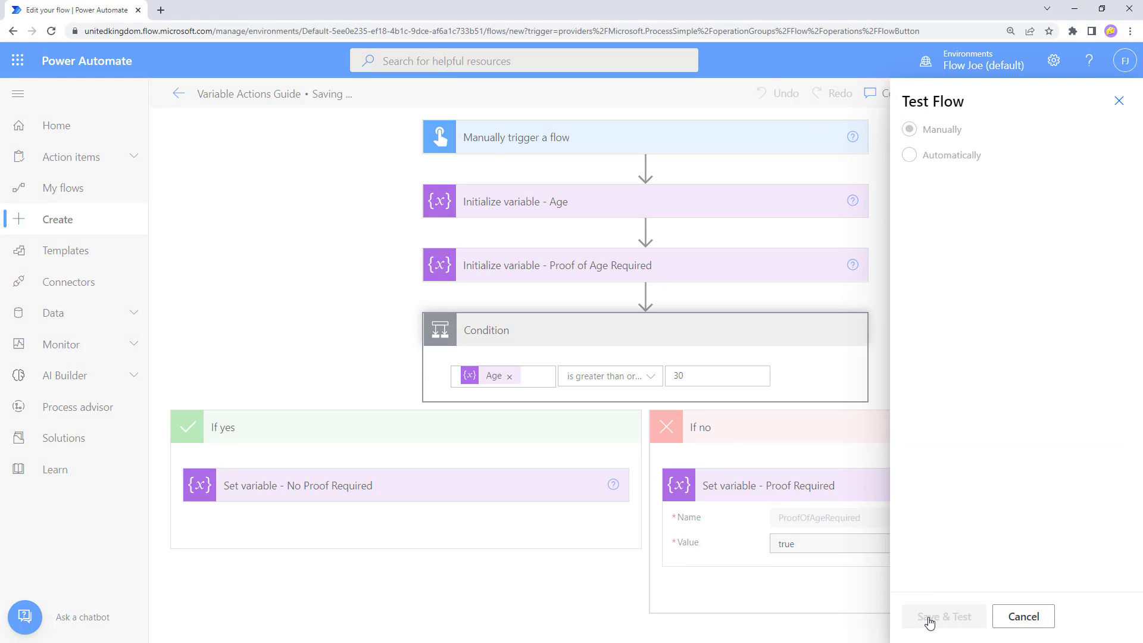
pyautogui.click(940, 618)
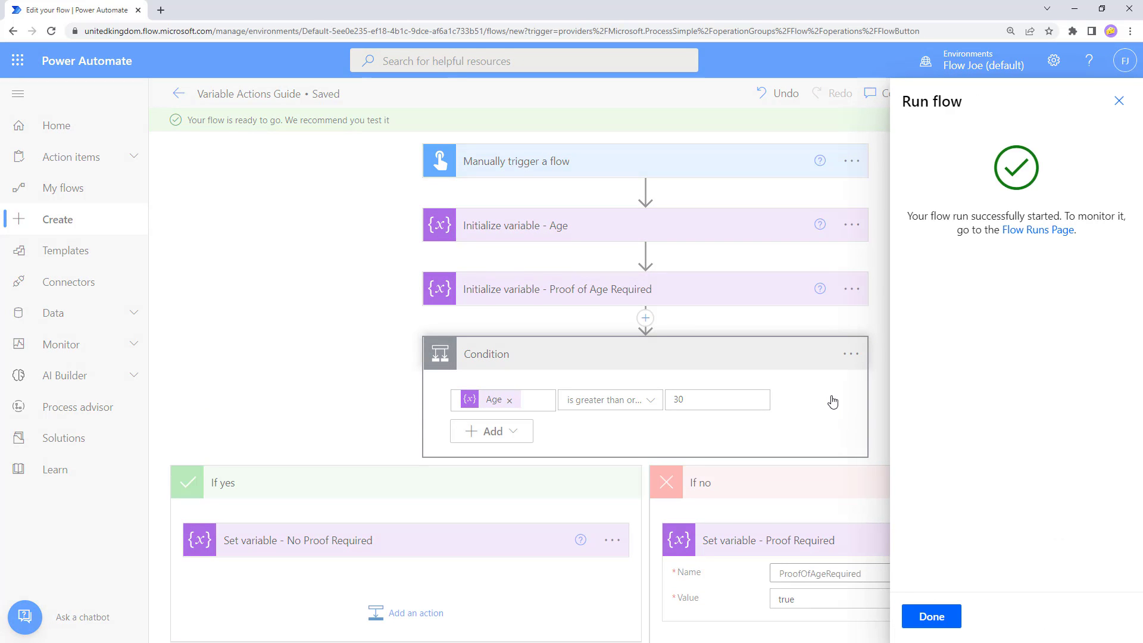
pyautogui.click(931, 617)
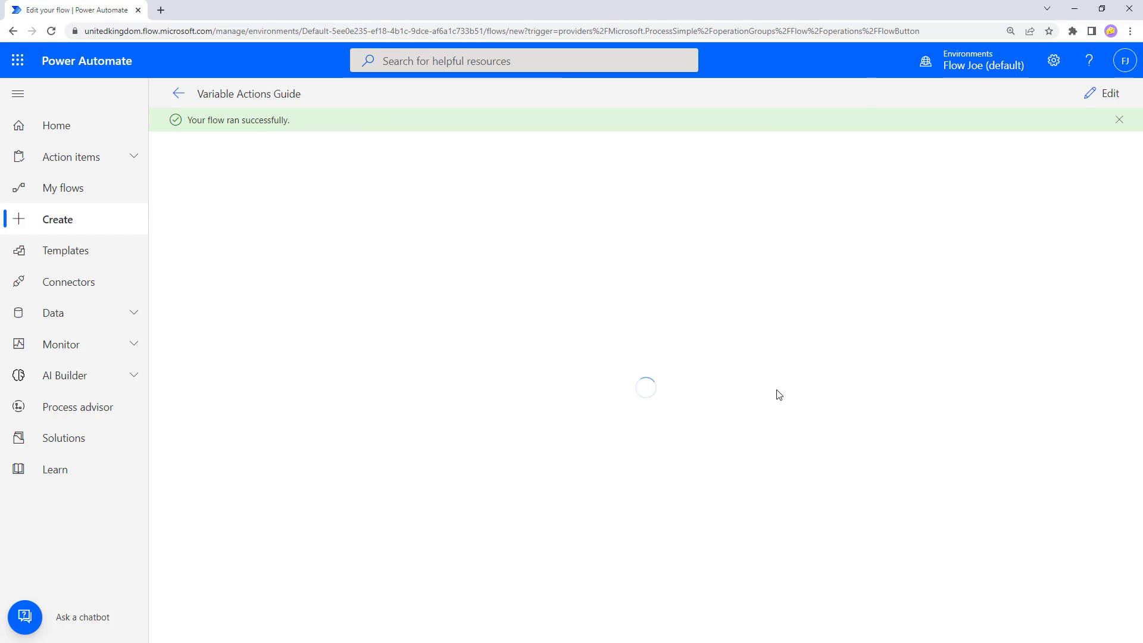
# - Examine the run details of both Initialize variable actions, the Condition and the Set variable action in the If yes branch
pyautogui.click(561, 235)
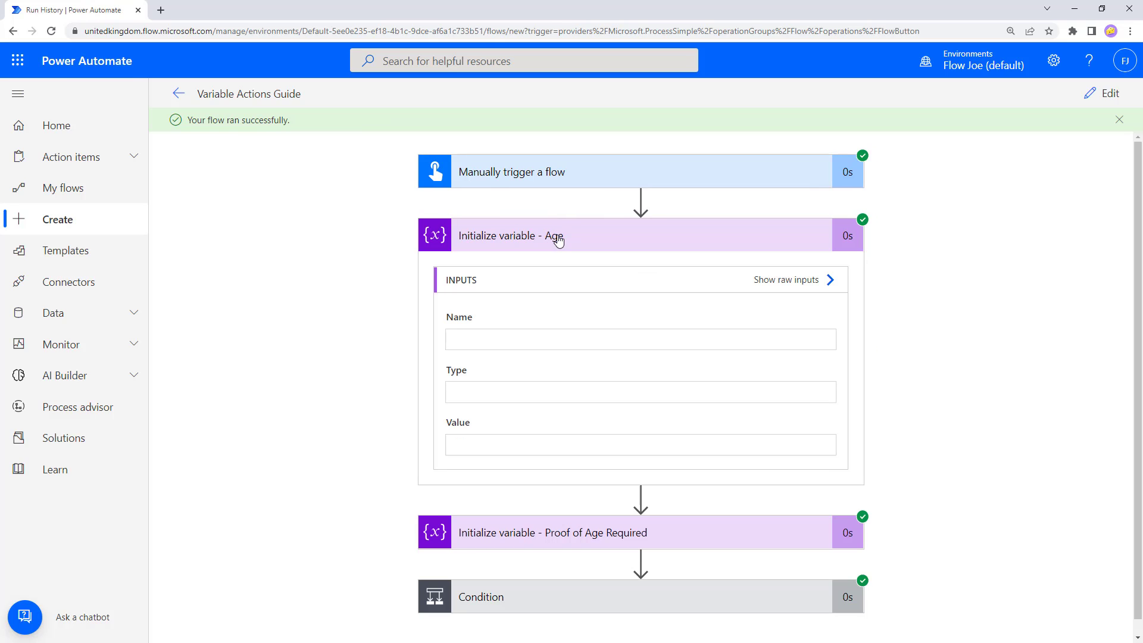
pyautogui.click(622, 233)
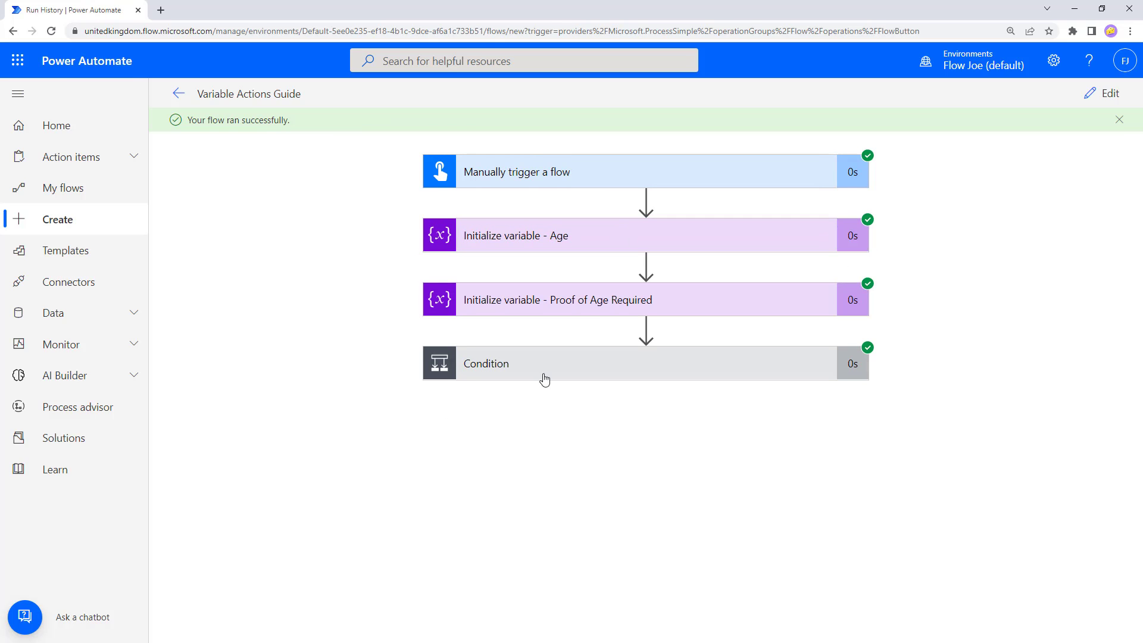
pyautogui.click(613, 299)
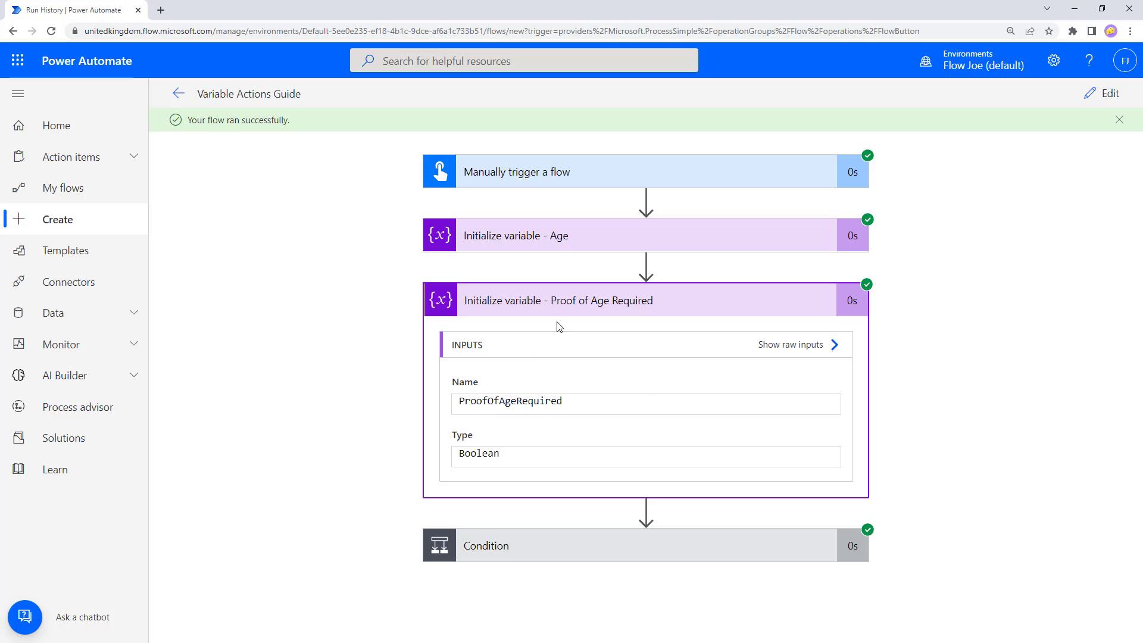
pyautogui.click(438, 301)
pyautogui.click(470, 364)
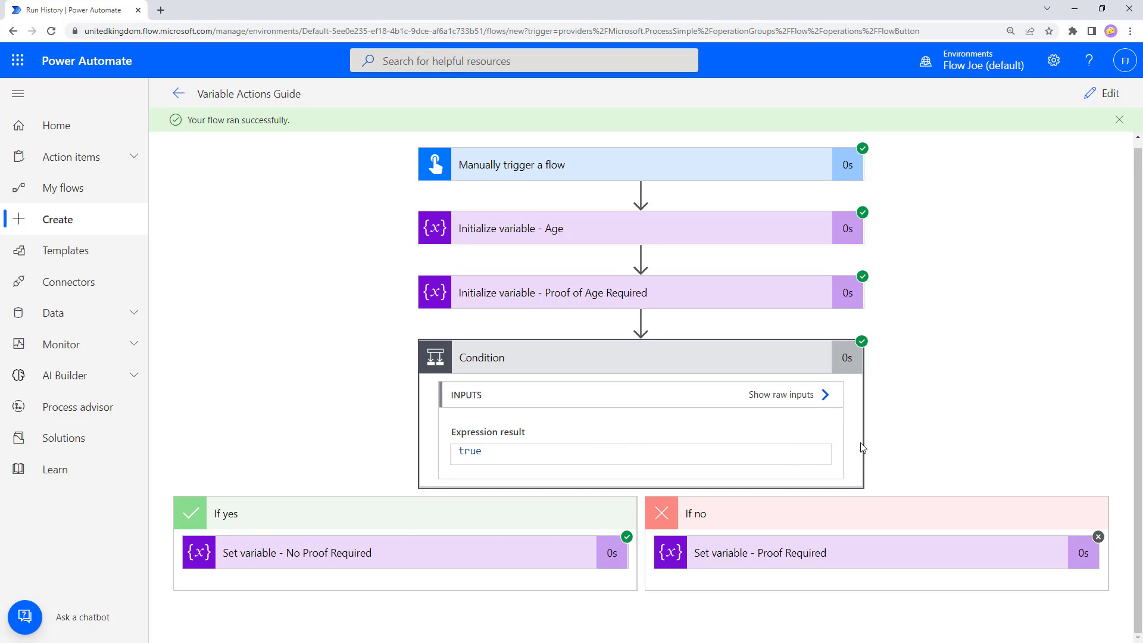
pyautogui.click(433, 560)
pyautogui.scroll(-3, 286, 404)
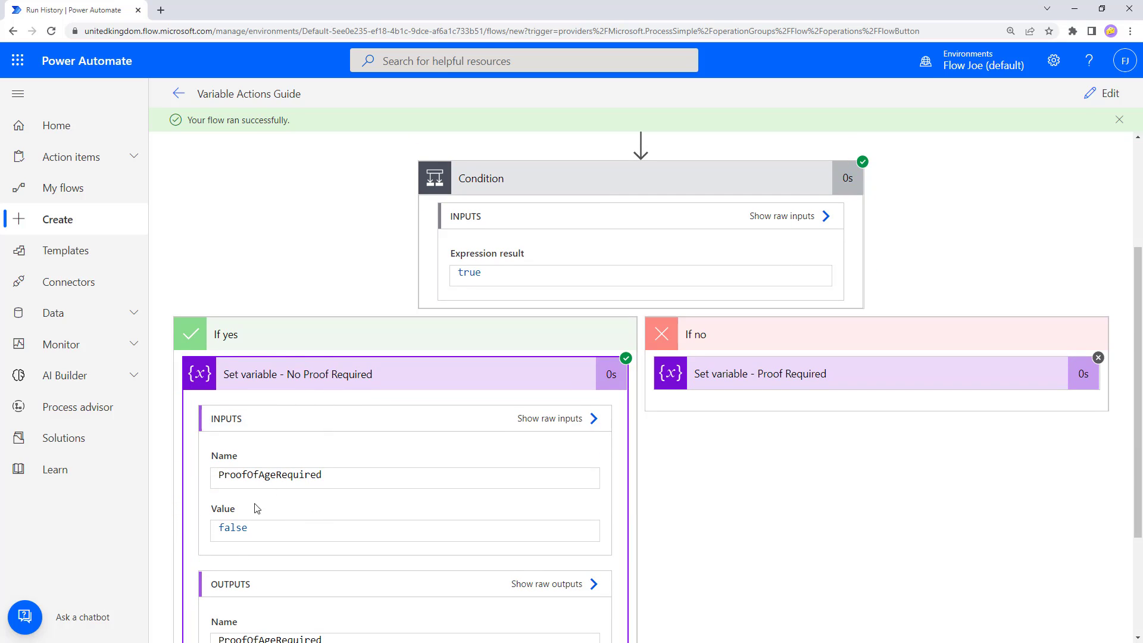
# - Review the Set variable outputs in the run, plus the ProofOfAgeRequired initialization and the Condition branches in the flow editor
pyautogui.scroll(-2, 244, 521)
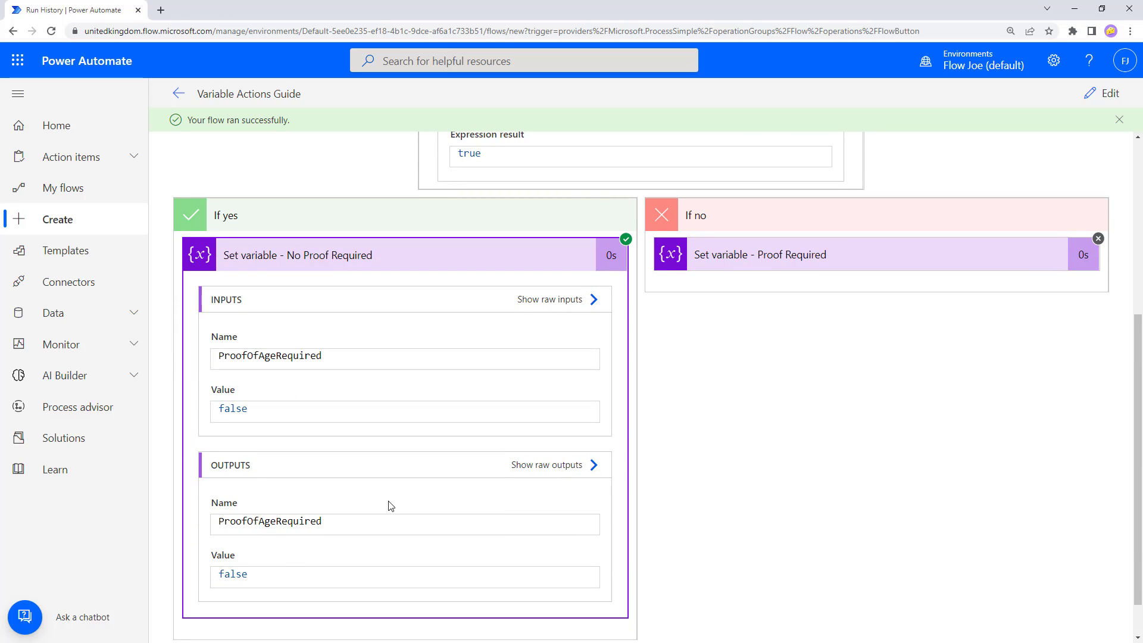
pyautogui.click(1107, 97)
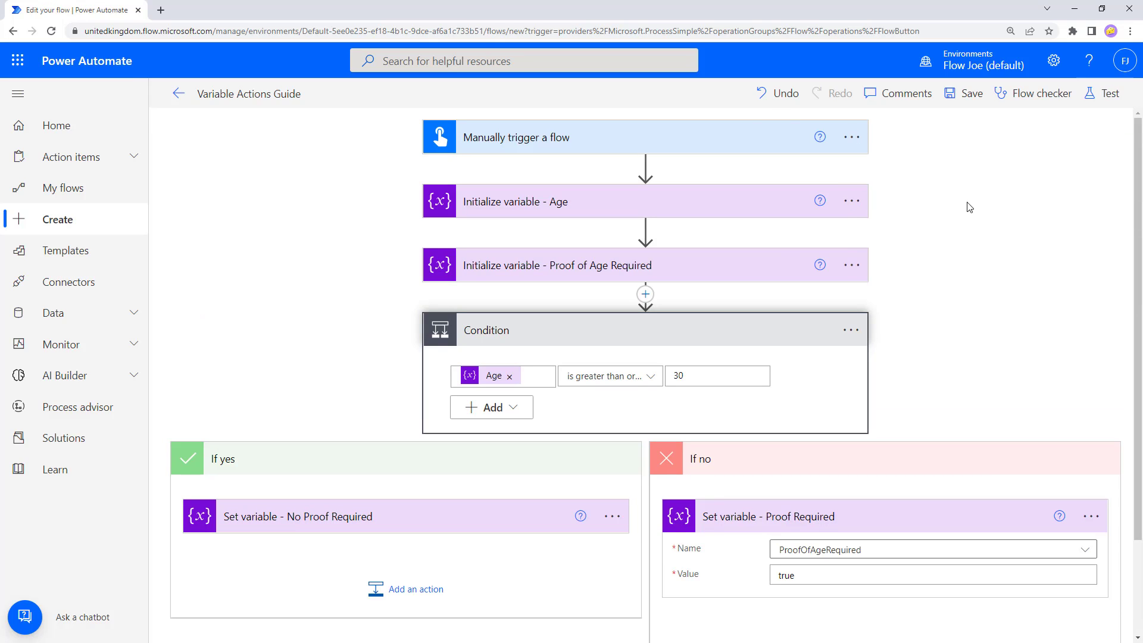
pyautogui.click(616, 268)
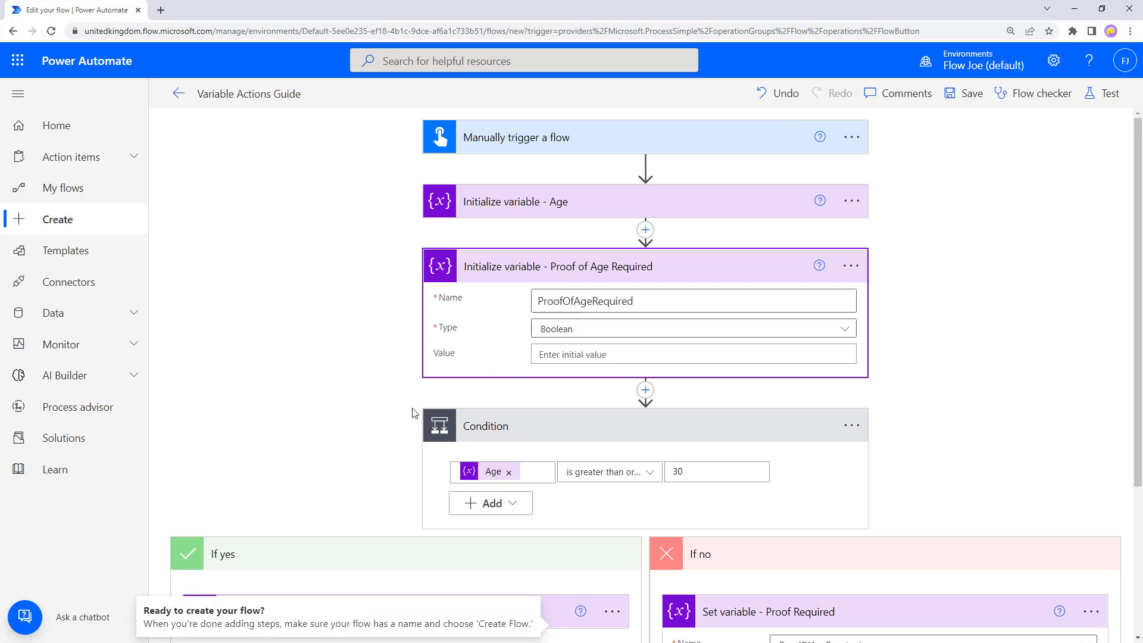
pyautogui.scroll(-3, 415, 405)
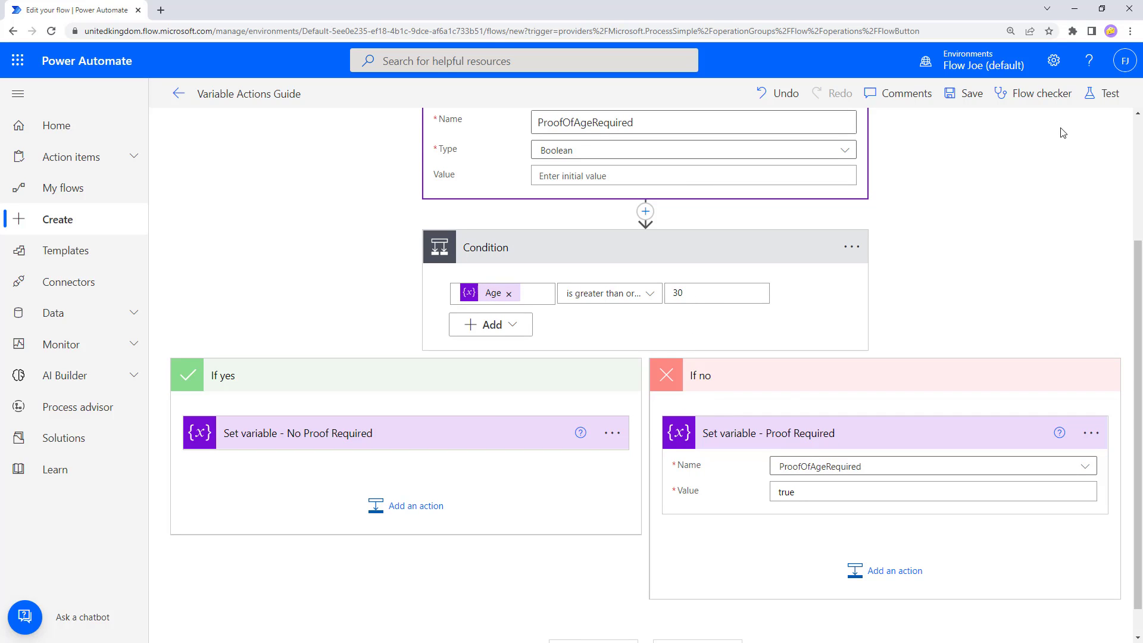
# - Open the latest run from the flow's run history and examine its Condition and the "Set variable - No Proof Required" inputs
pyautogui.click(178, 93)
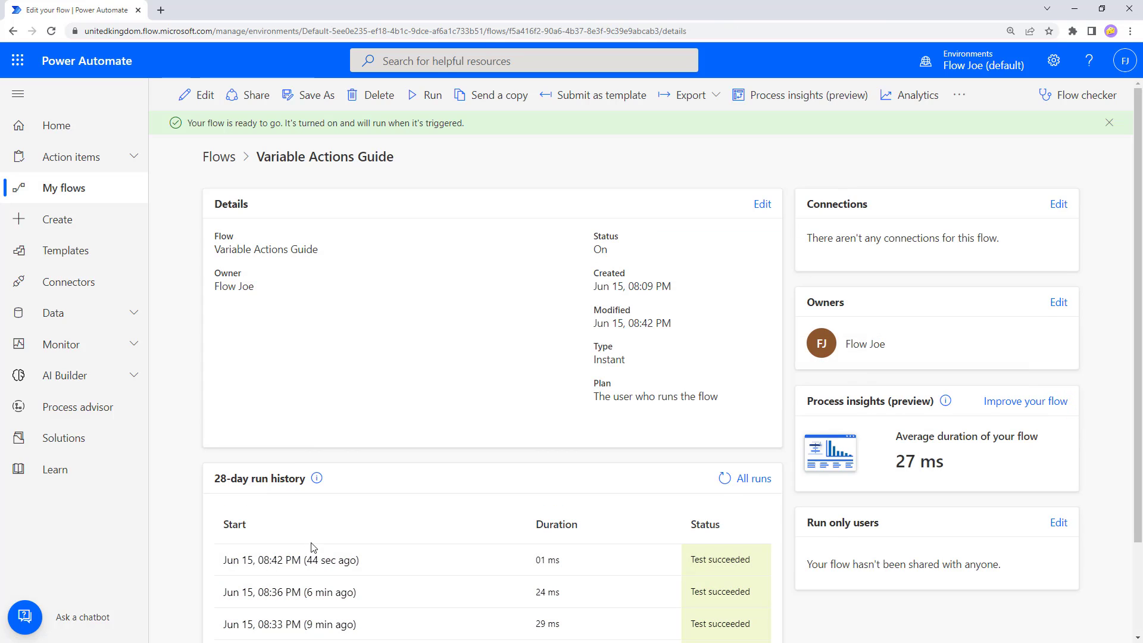
pyautogui.click(314, 560)
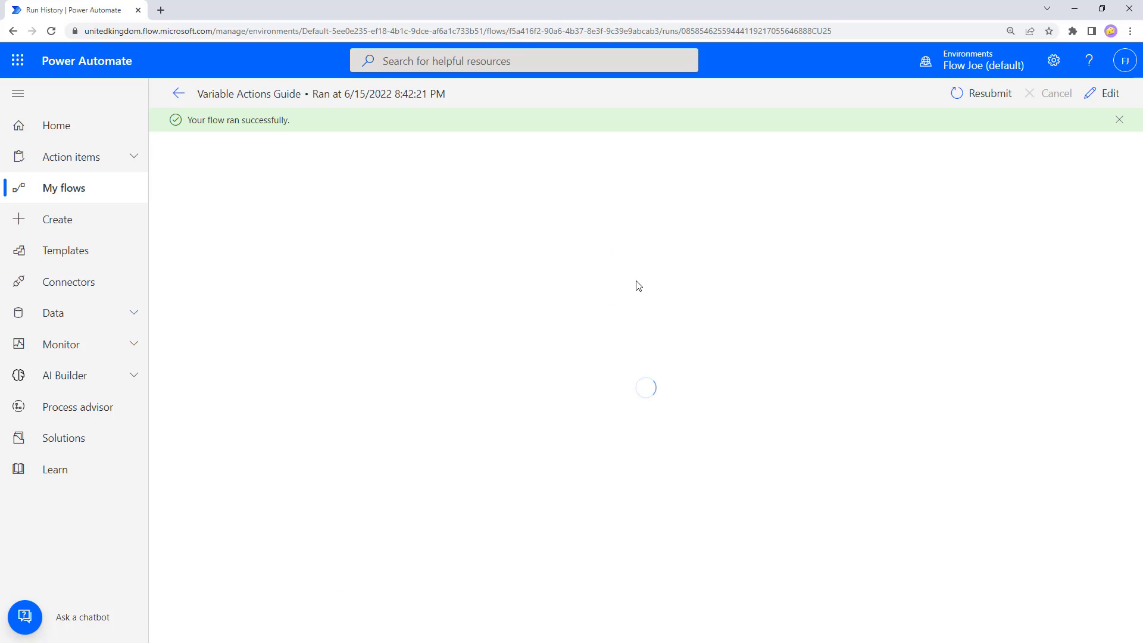
pyautogui.click(536, 373)
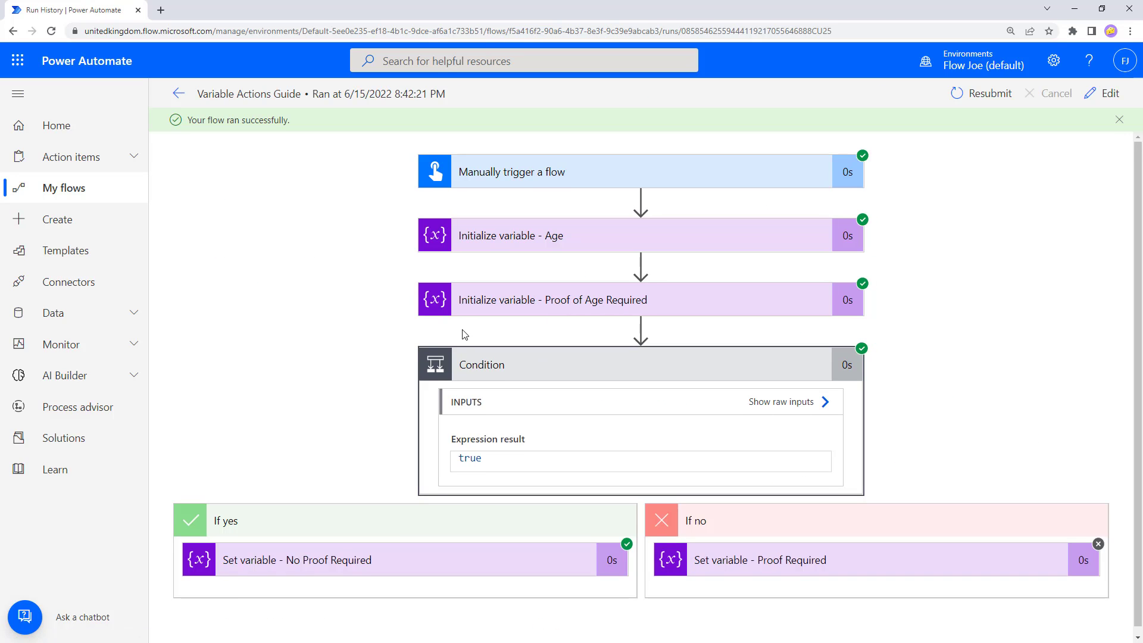
pyautogui.click(492, 546)
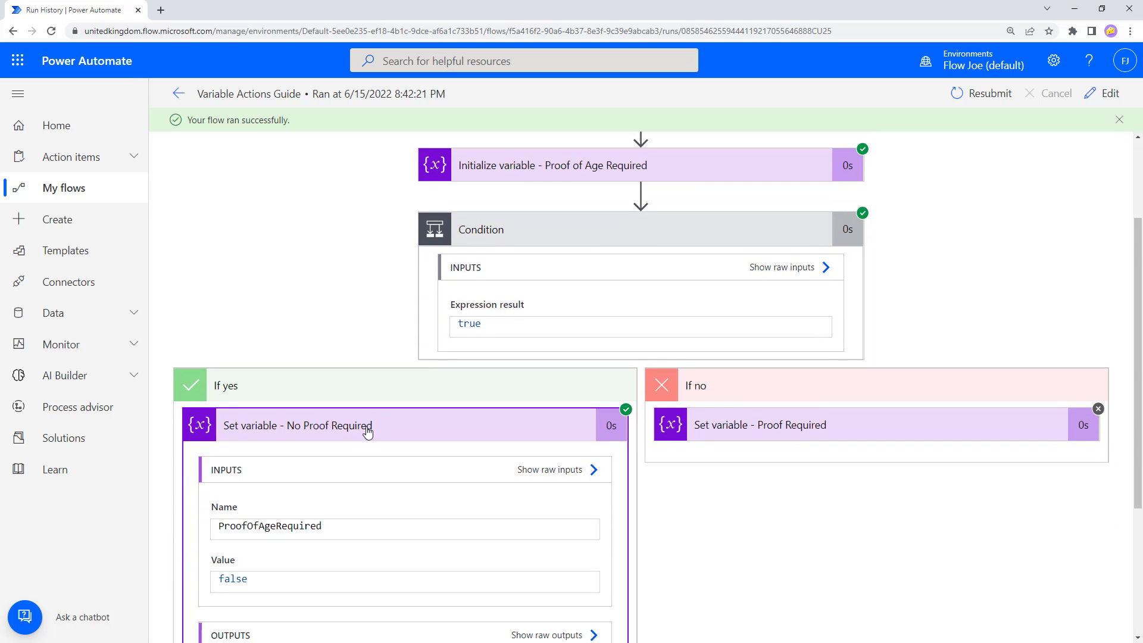
pyautogui.scroll(-2, 368, 433)
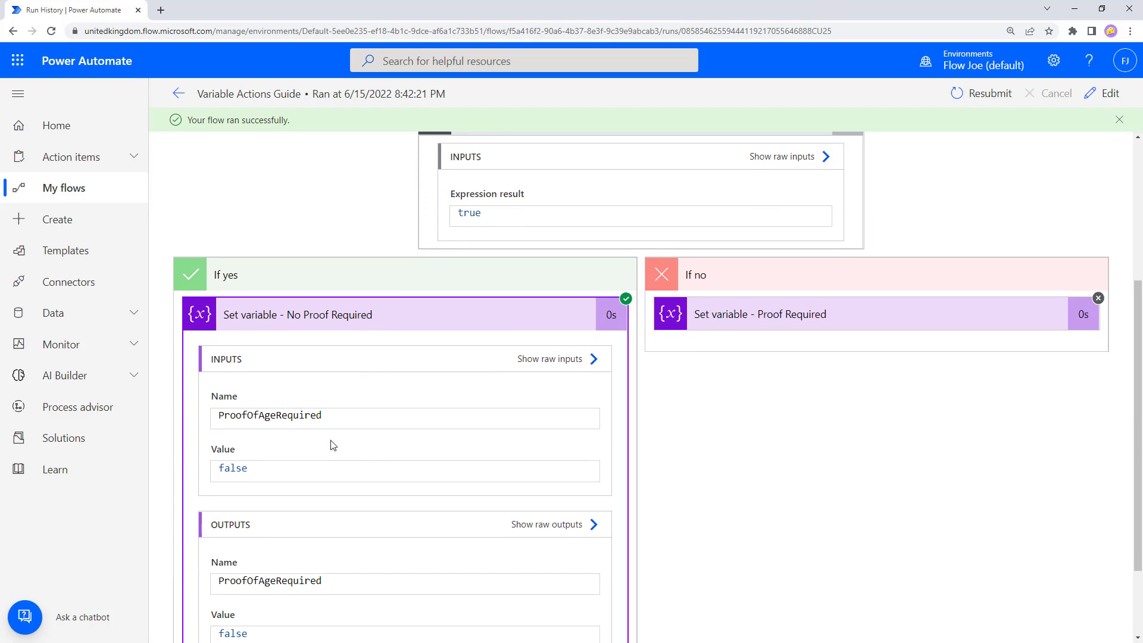
pyautogui.doubleClick(244, 469)
pyautogui.doubleClick(276, 415)
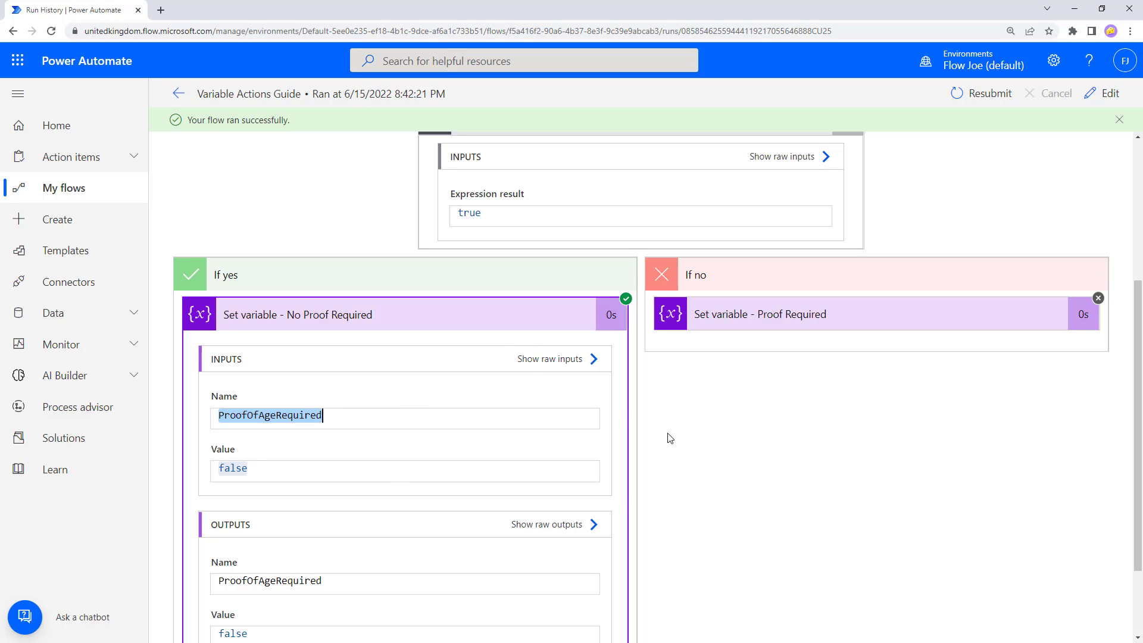
pyautogui.scroll(3, 873, 415)
# - Edit the flow and set the initial value of the Age variable to 17
pyautogui.click(1106, 94)
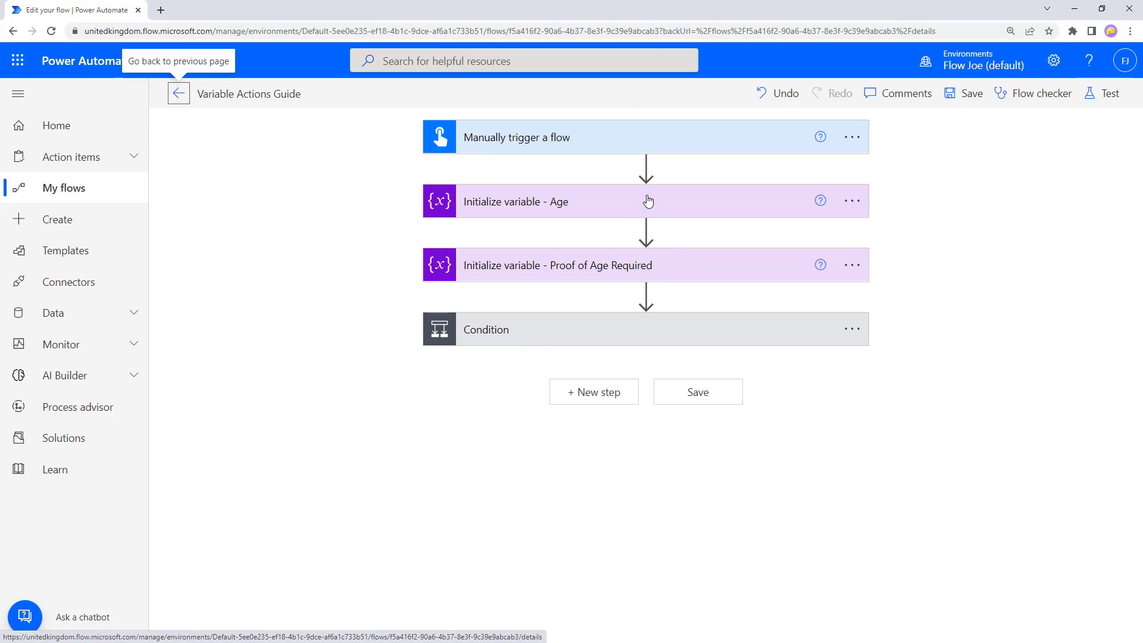
pyautogui.click(631, 210)
pyautogui.moveTo(554, 292); pyautogui.dragTo(532, 292)
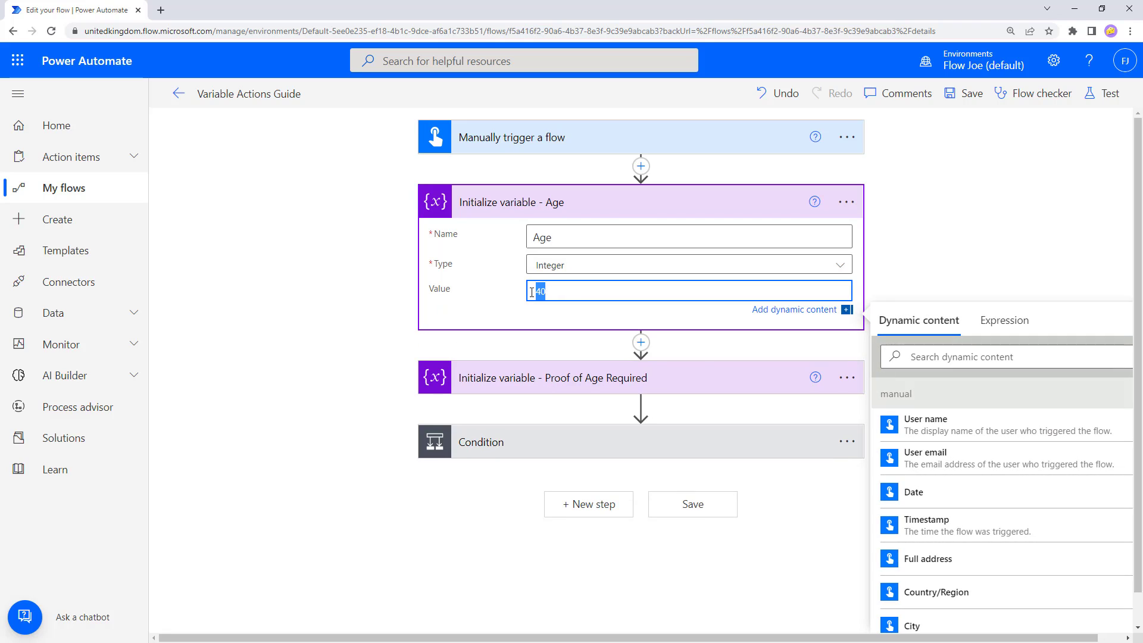
pyautogui.write('2')
pyautogui.press('BackSpace')
pyautogui.write('17')
pyautogui.click(935, 153)
# - Save the flow with the new Age value and run a manual test of it
pyautogui.click(1107, 94)
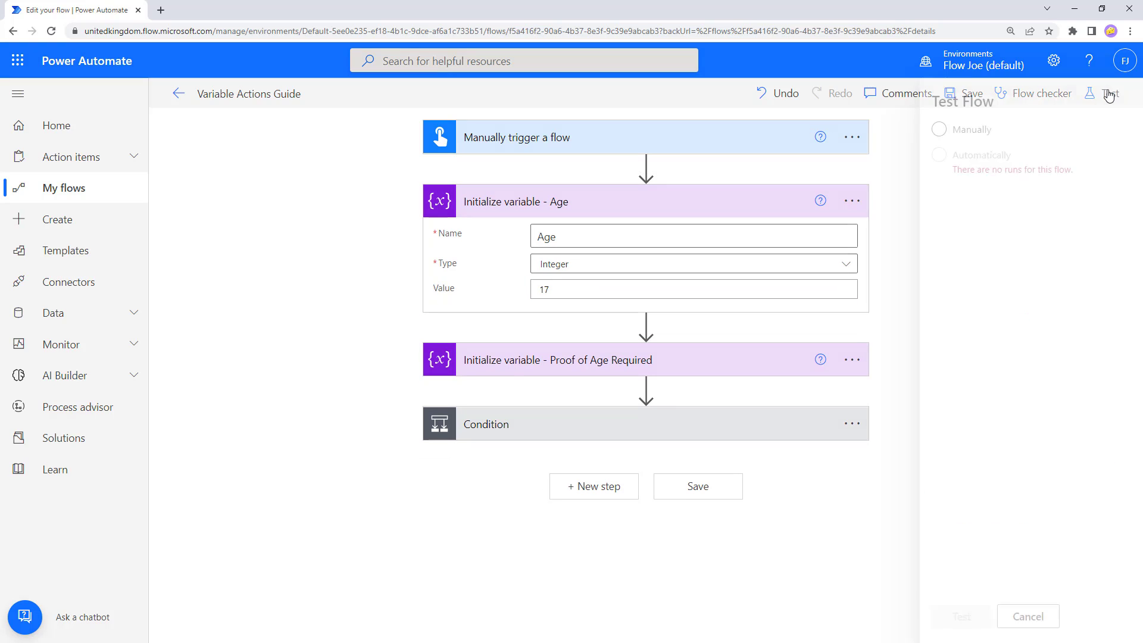
pyautogui.click(943, 132)
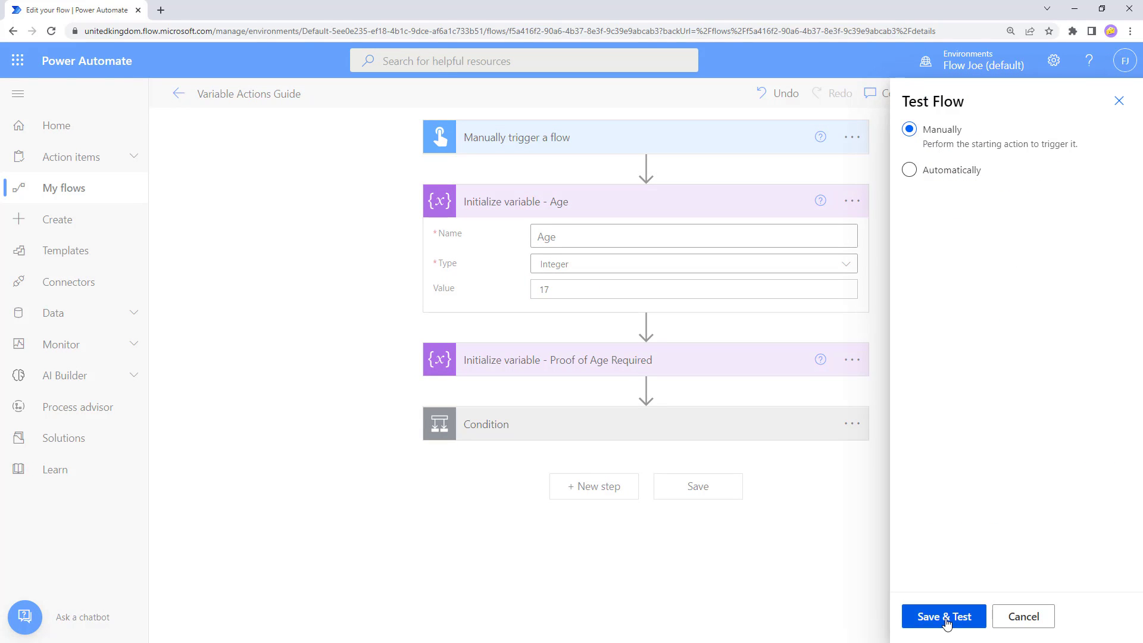
pyautogui.click(947, 619)
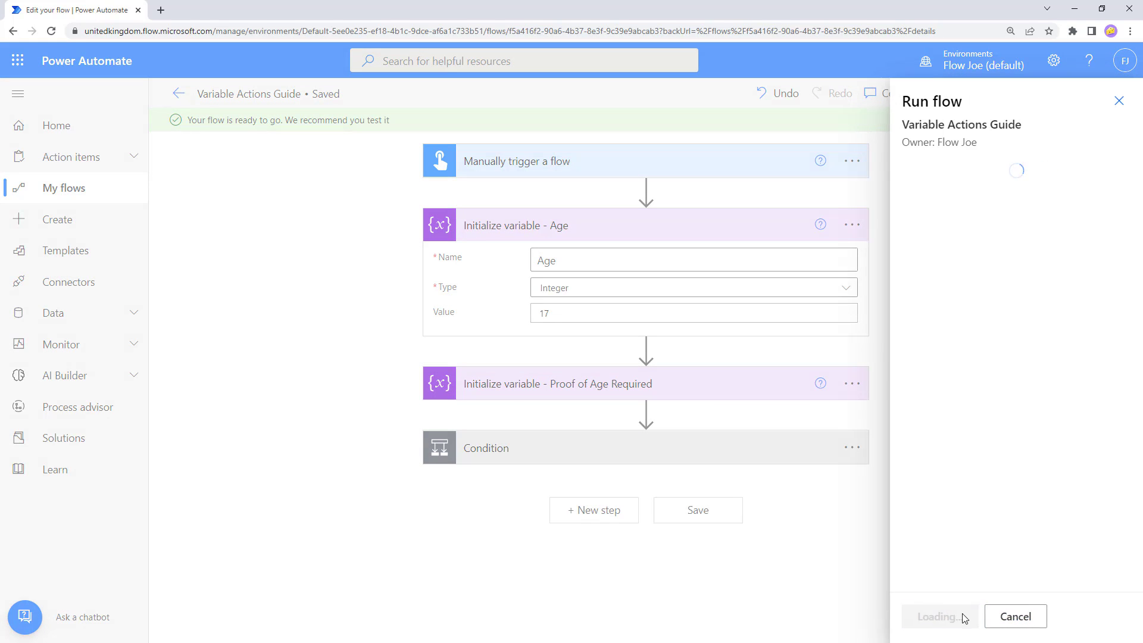
pyautogui.click(959, 621)
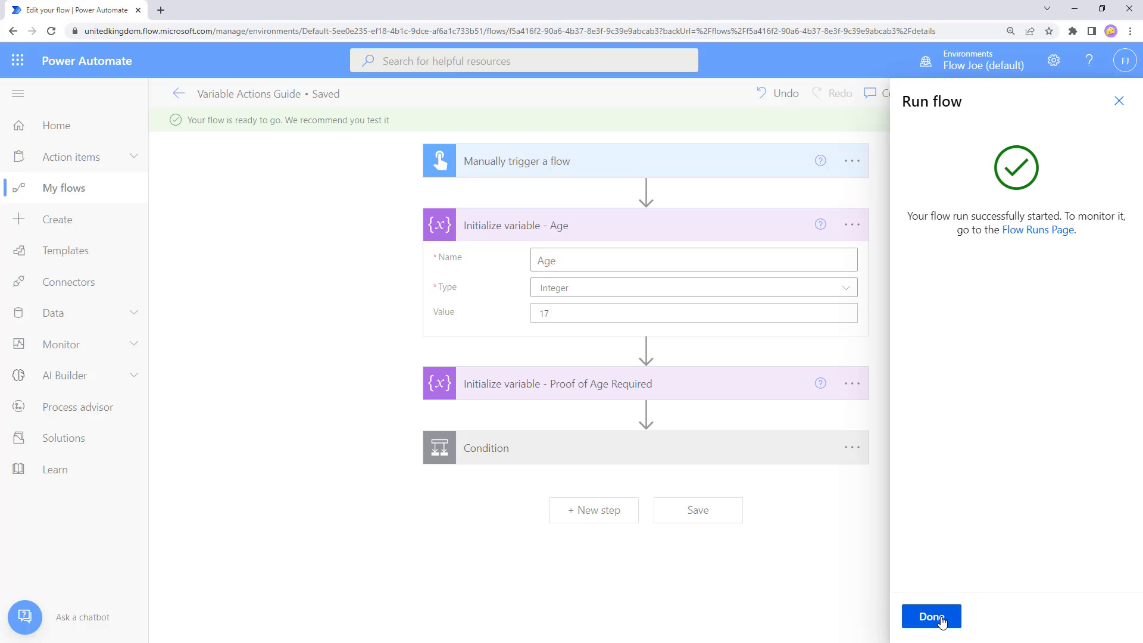
pyautogui.click(943, 622)
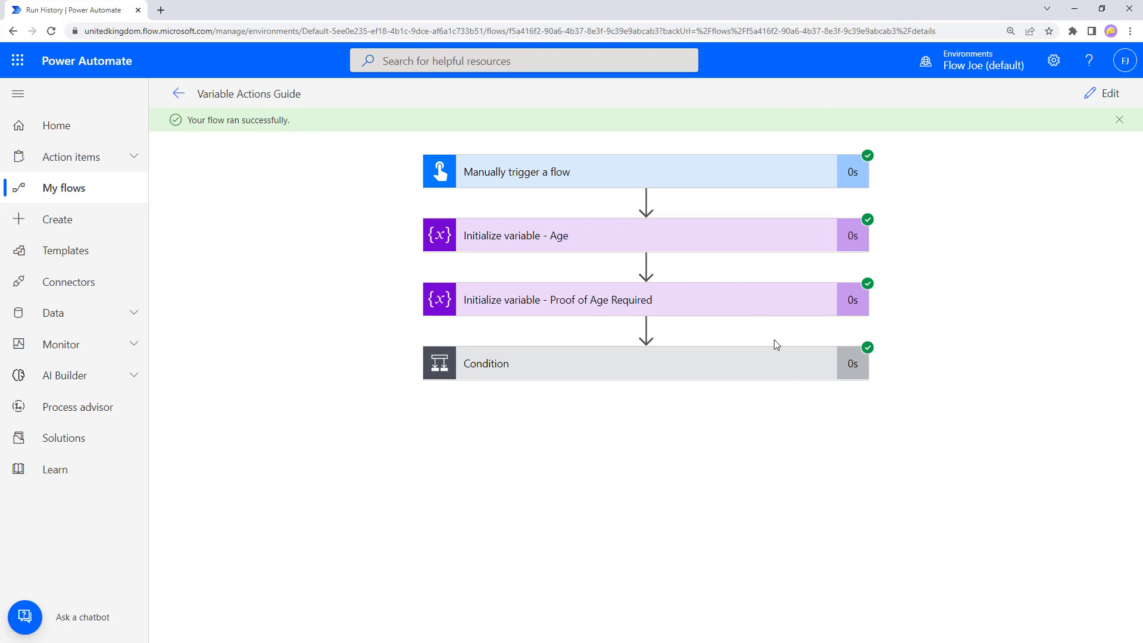
# - Examine the new run's Initialize variable actions, the Condition's expression result and the "Set variable - Proof Required" action in the If no branch
pyautogui.click(728, 249)
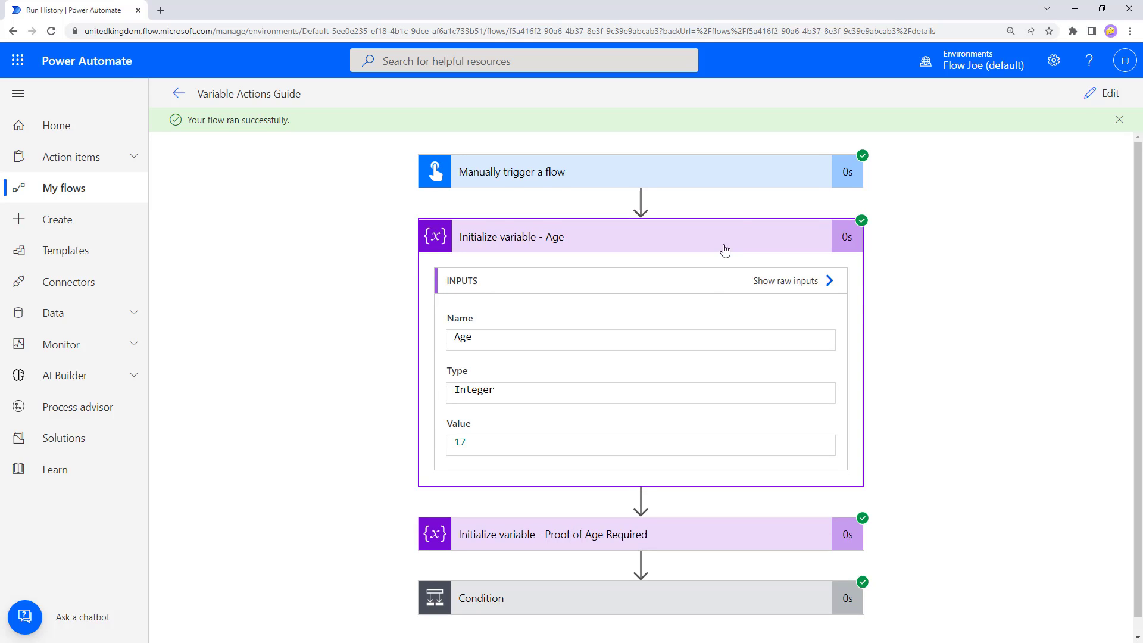
pyautogui.click(727, 245)
pyautogui.click(712, 312)
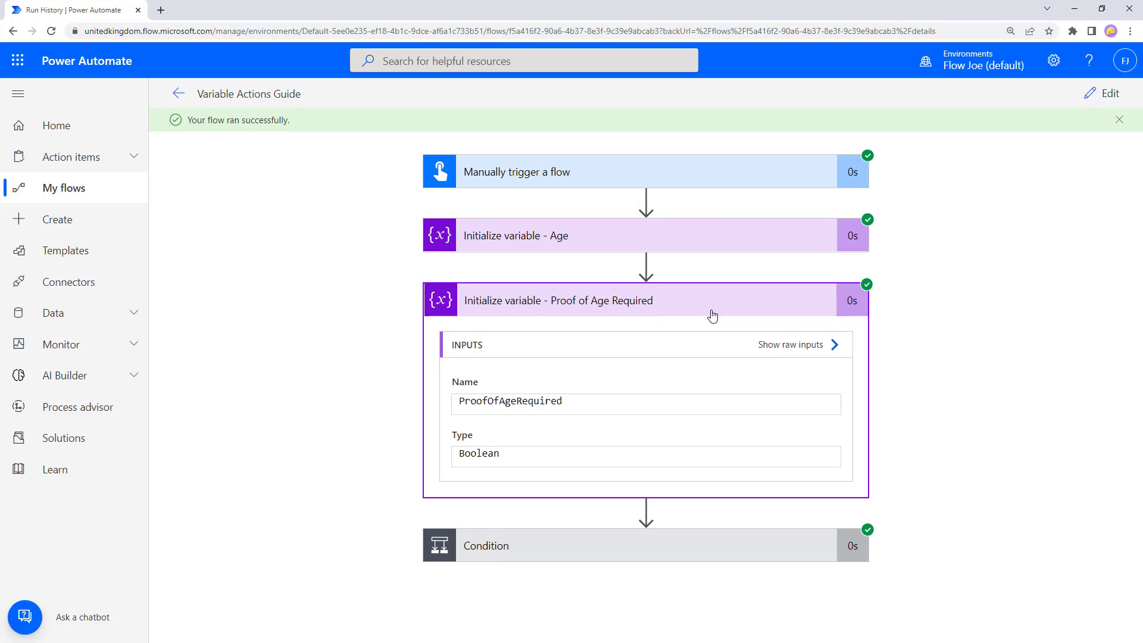
pyautogui.click(713, 316)
pyautogui.click(691, 369)
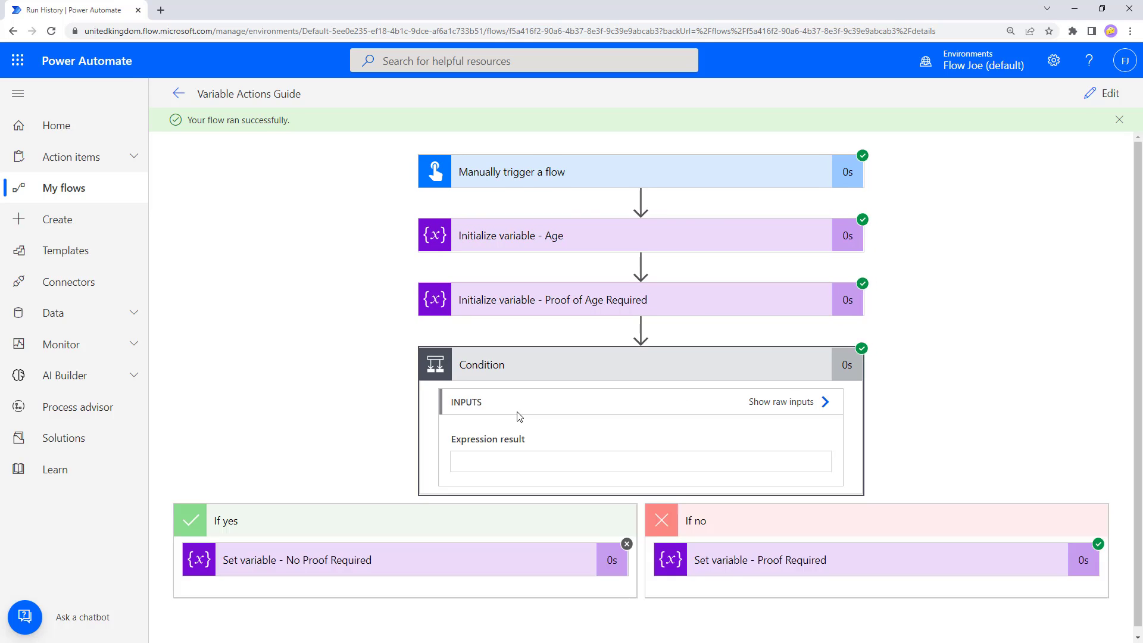
pyautogui.scroll(-1, 553, 485)
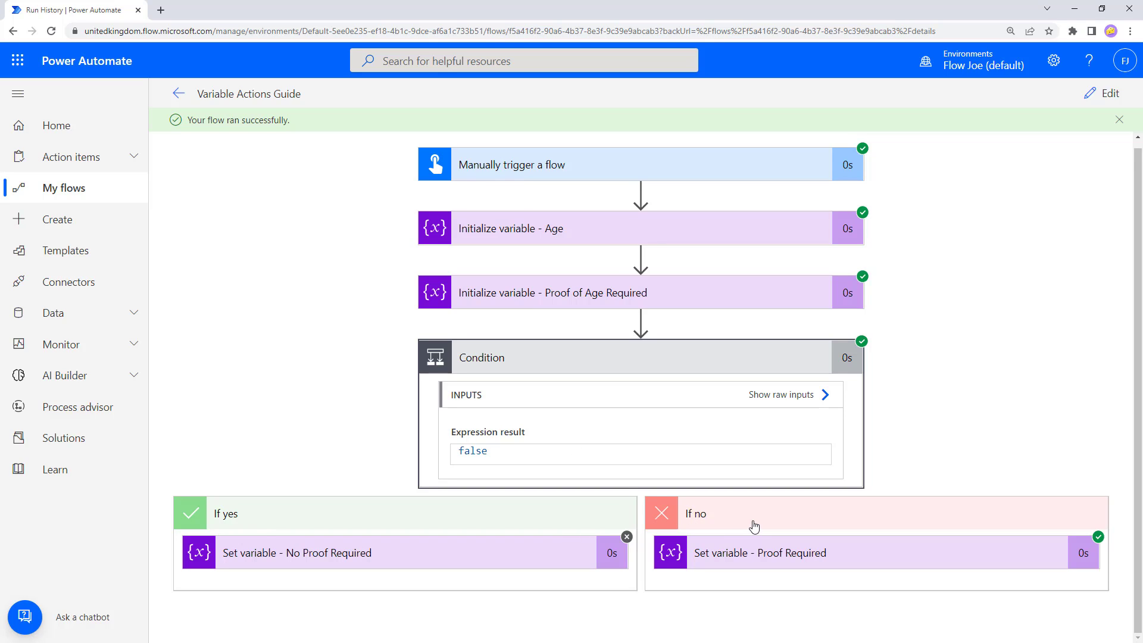
pyautogui.click(764, 565)
pyautogui.scroll(-4, 952, 441)
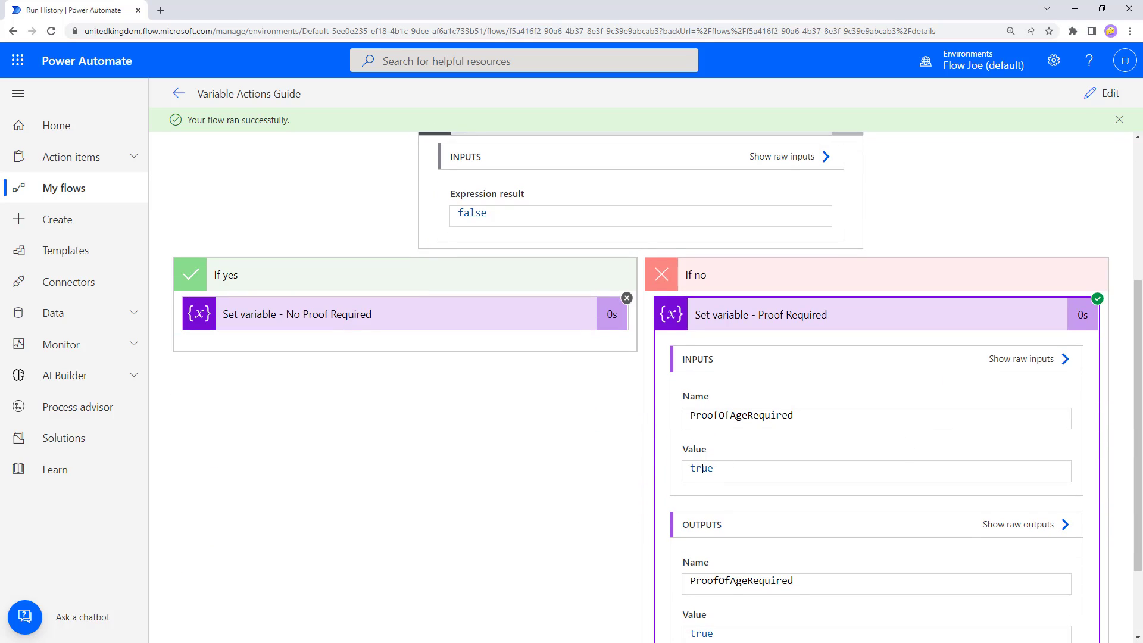
pyautogui.doubleClick(702, 469)
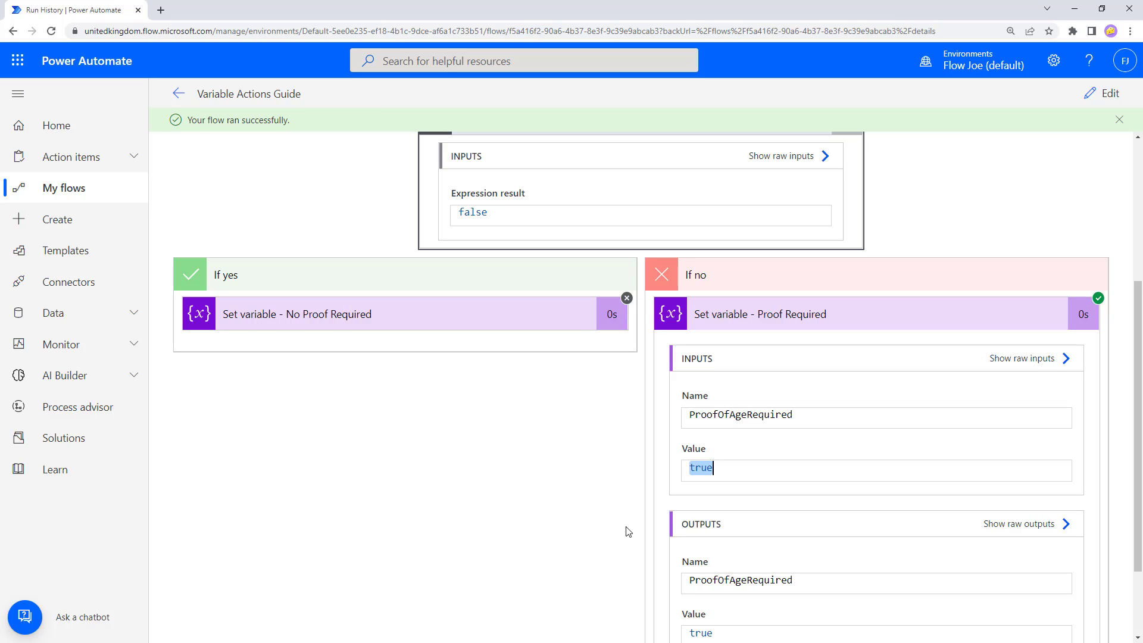
pyautogui.scroll(4, 651, 519)
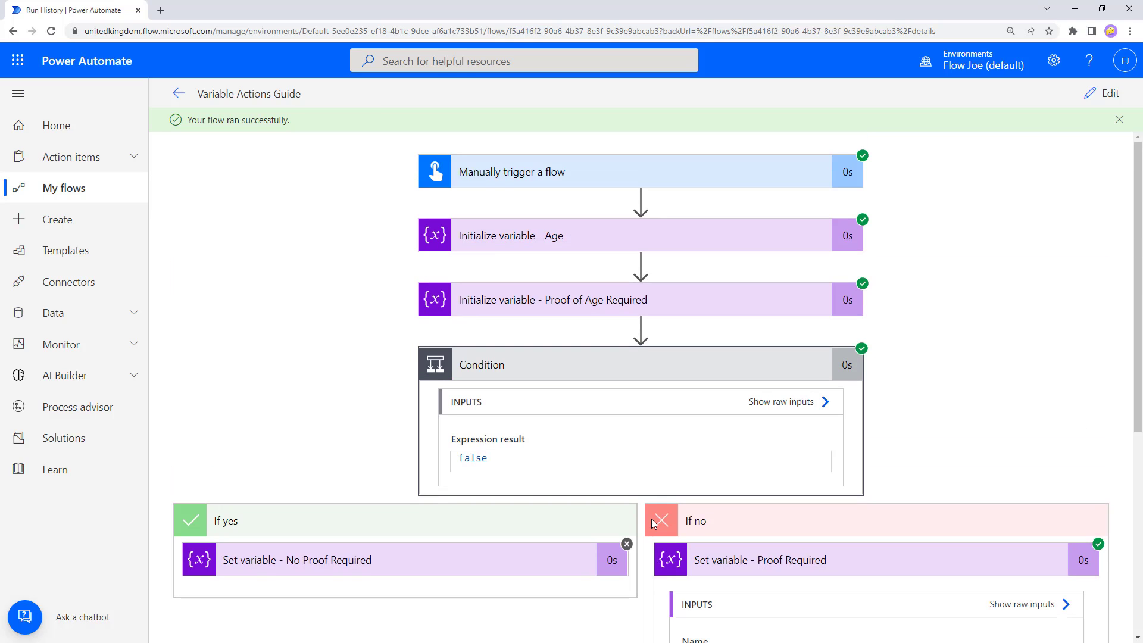
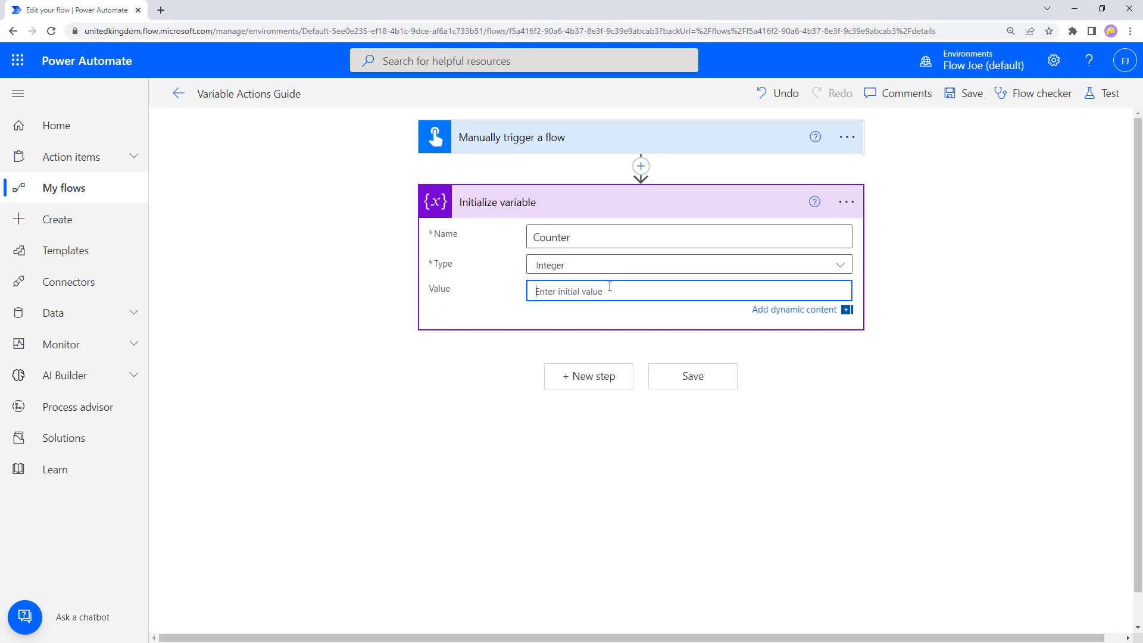
# - Set the Counter variable's initial value to 0 and add a Do until control after the Initialize variable action
pyautogui.write('0')
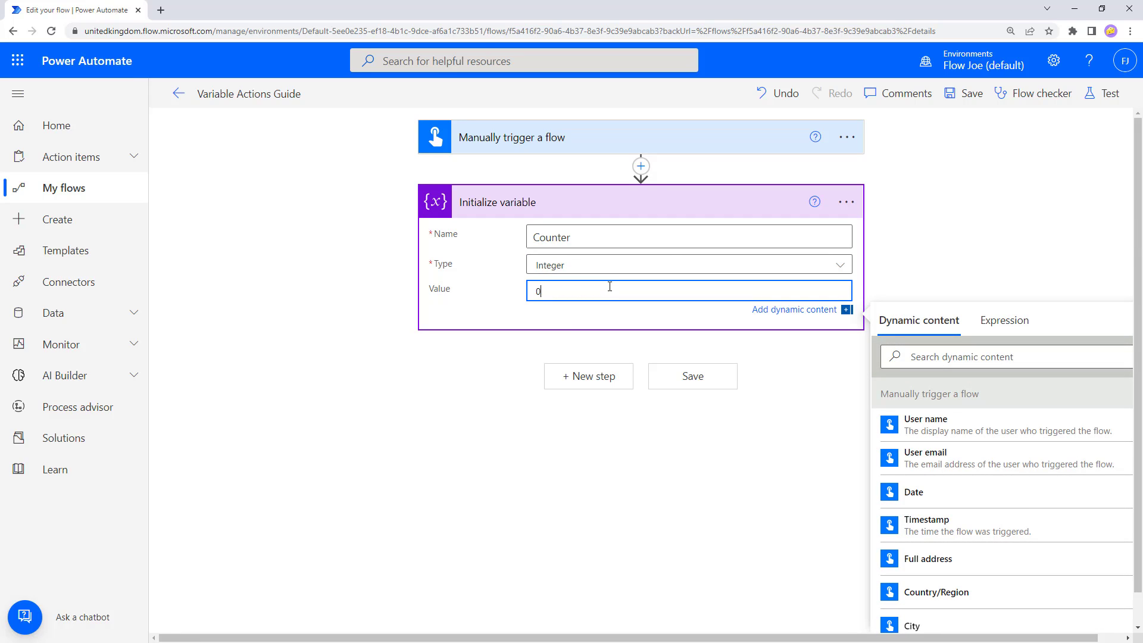
pyautogui.click(594, 386)
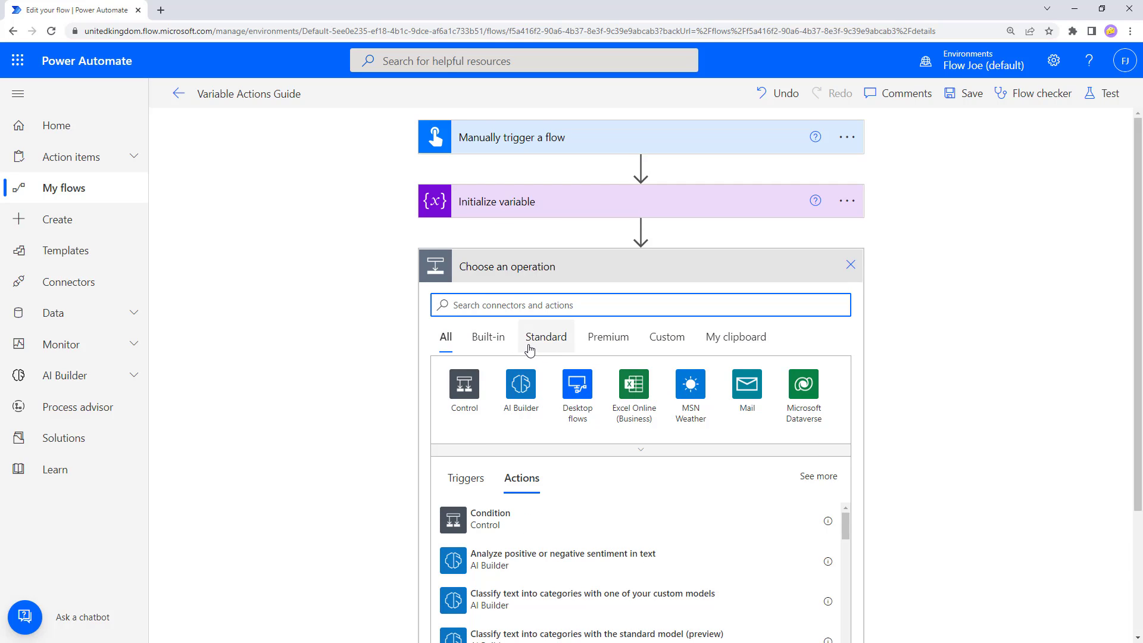
pyautogui.click(476, 376)
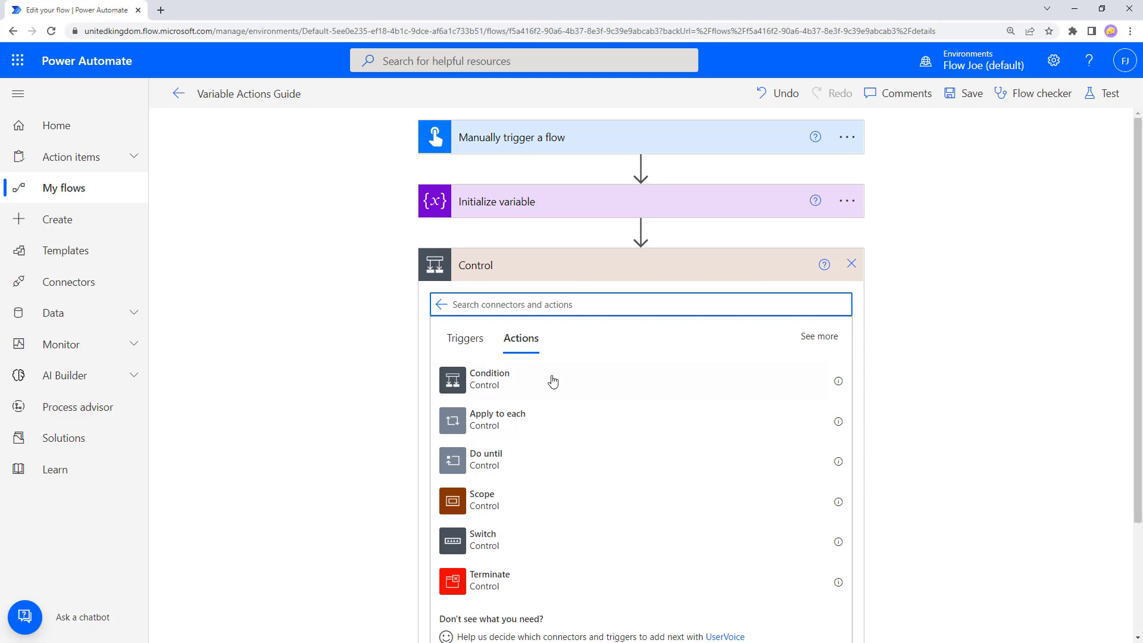
pyautogui.click(494, 471)
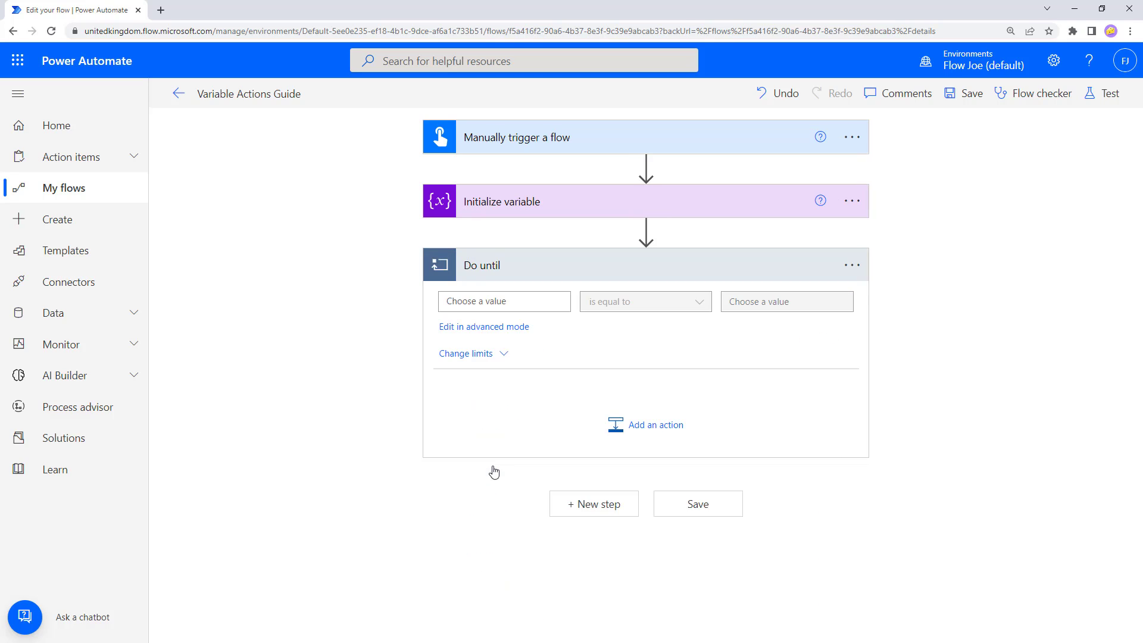
# - Set the Do until condition to Counter is equal to 5, and expand the Initialize variable action to check Counter's settings
pyautogui.click(509, 300)
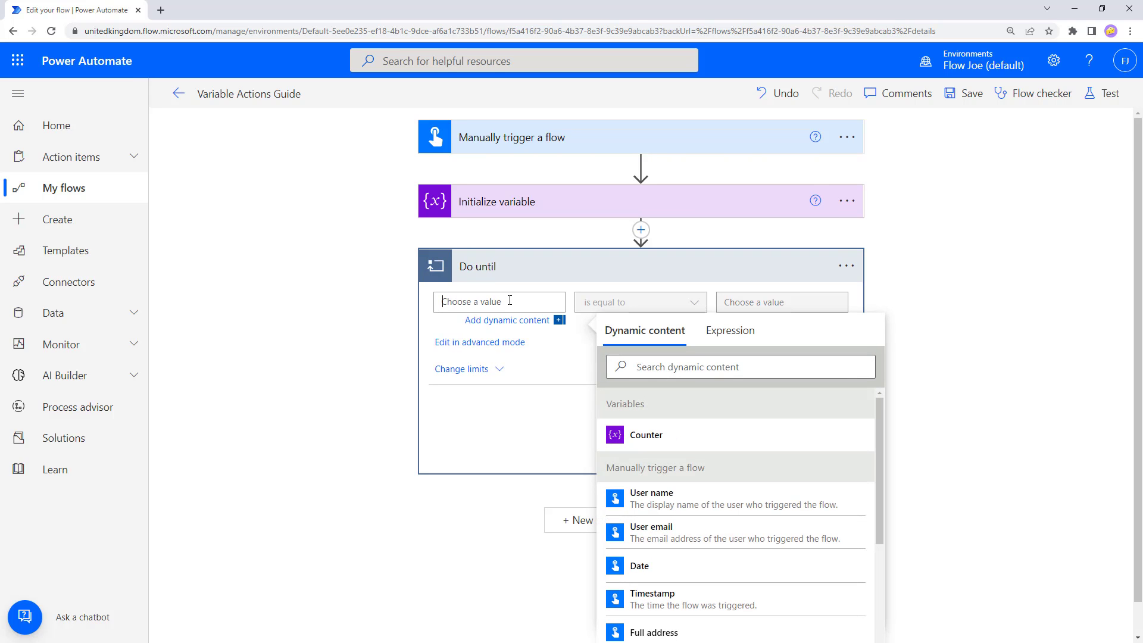
pyautogui.click(649, 435)
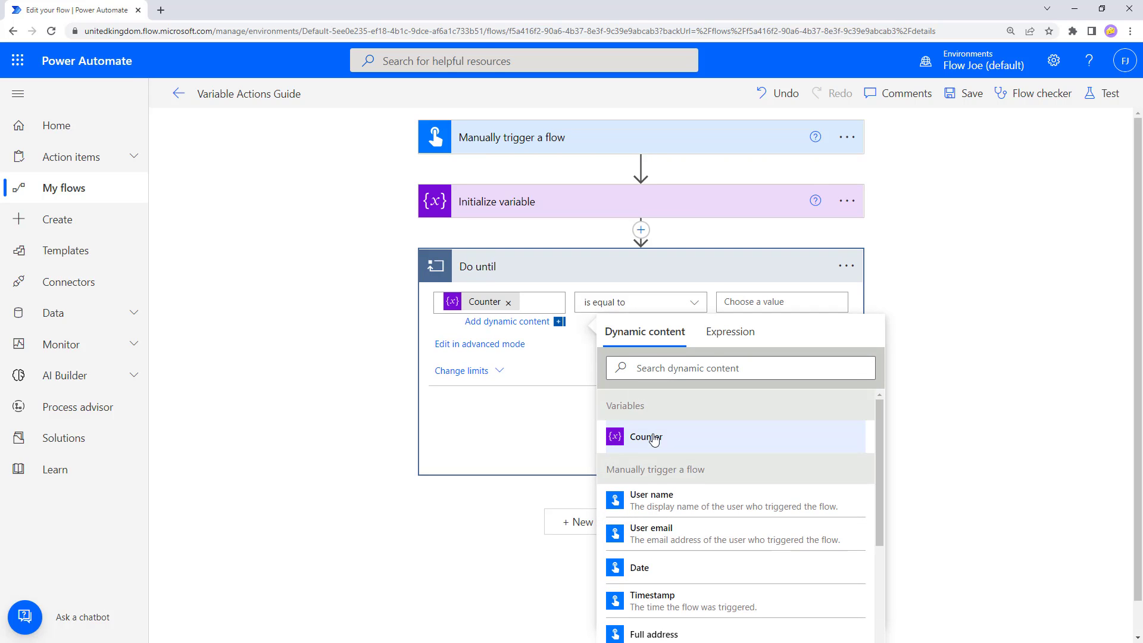
pyautogui.click(783, 301)
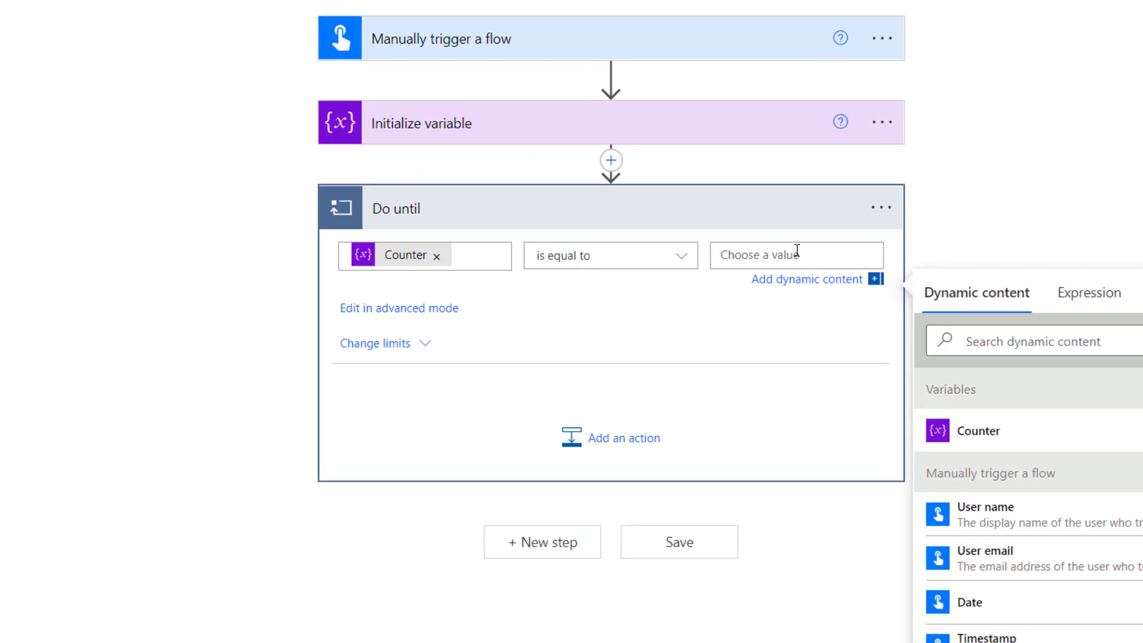
pyautogui.write('5')
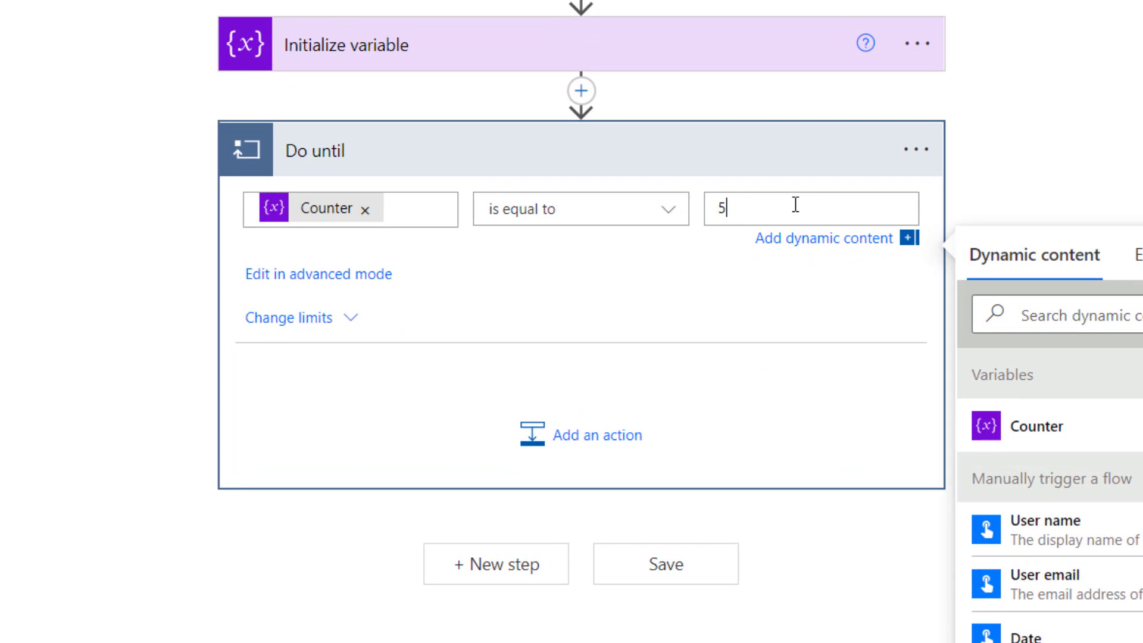
pyautogui.click(641, 304)
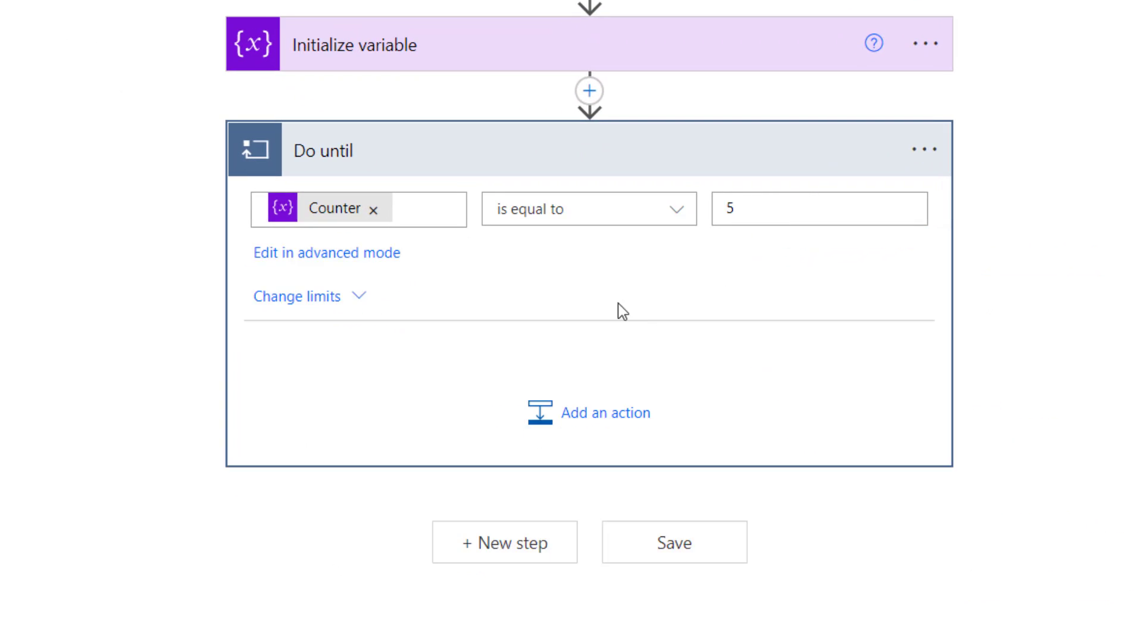
pyautogui.click(417, 50)
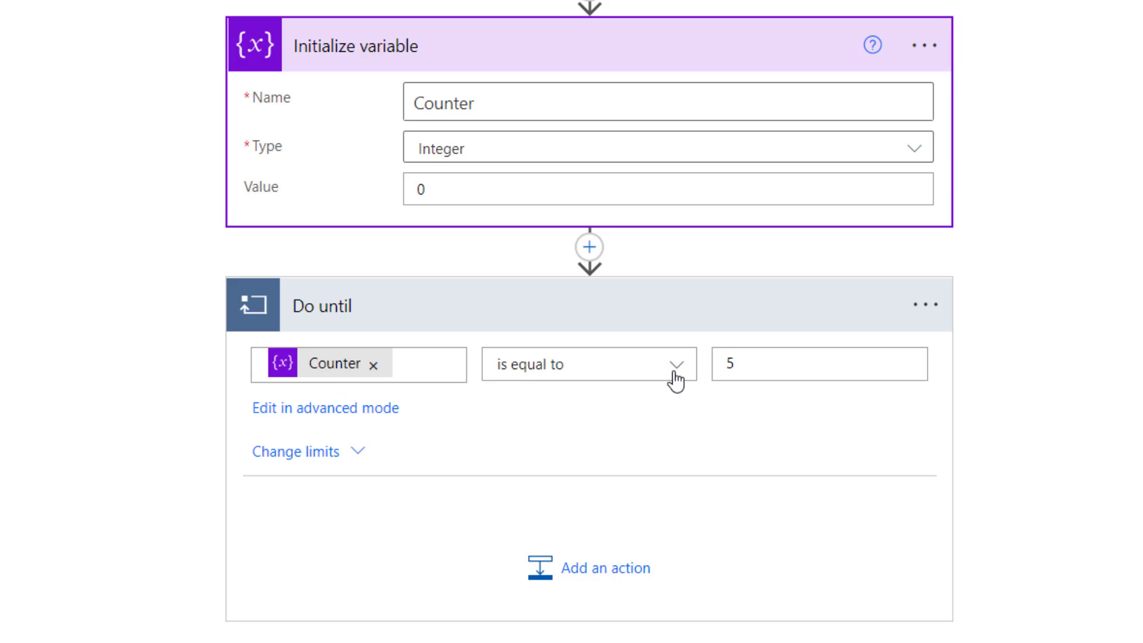
# - Add an Increment variable action inside the Do until loop
pyautogui.click(543, 581)
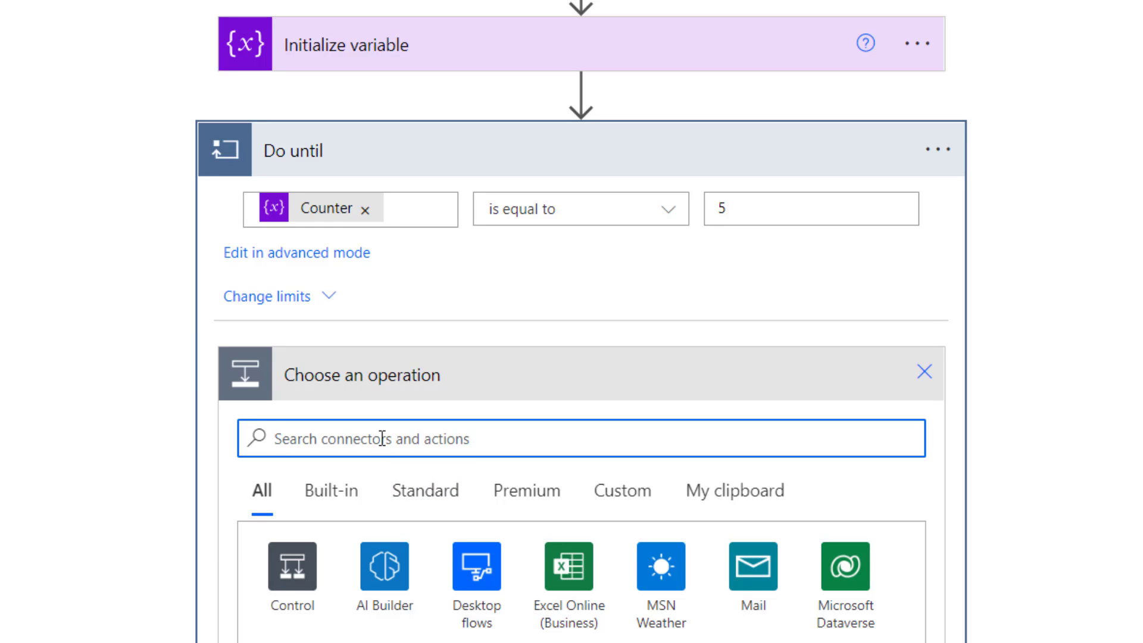
pyautogui.write('vari')
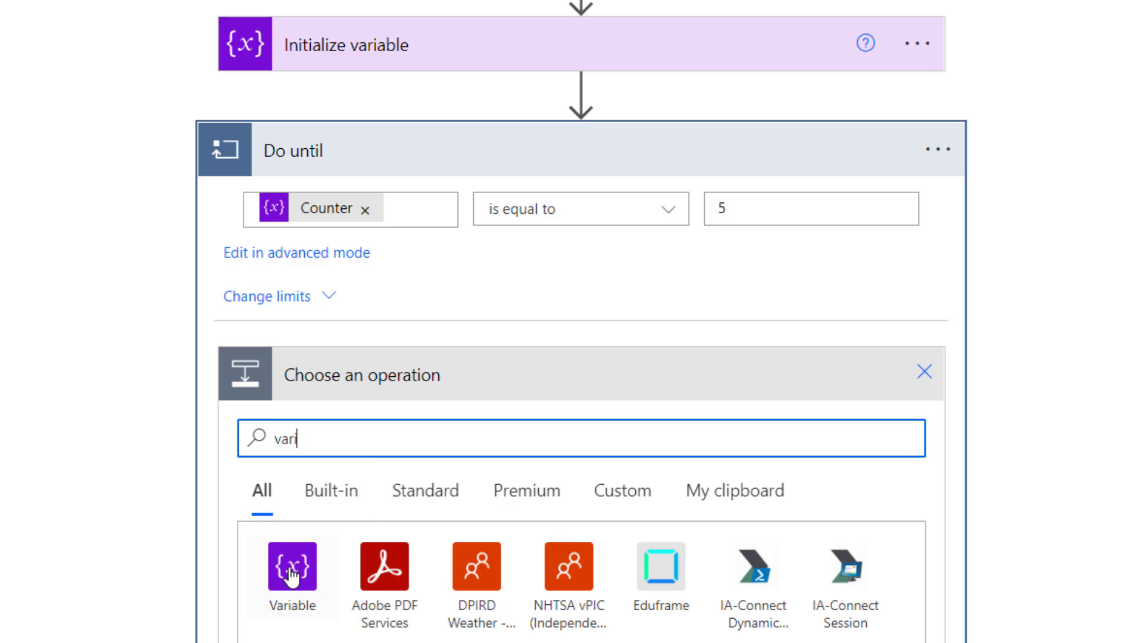
pyautogui.click(291, 572)
pyautogui.scroll(-6, 470, 485)
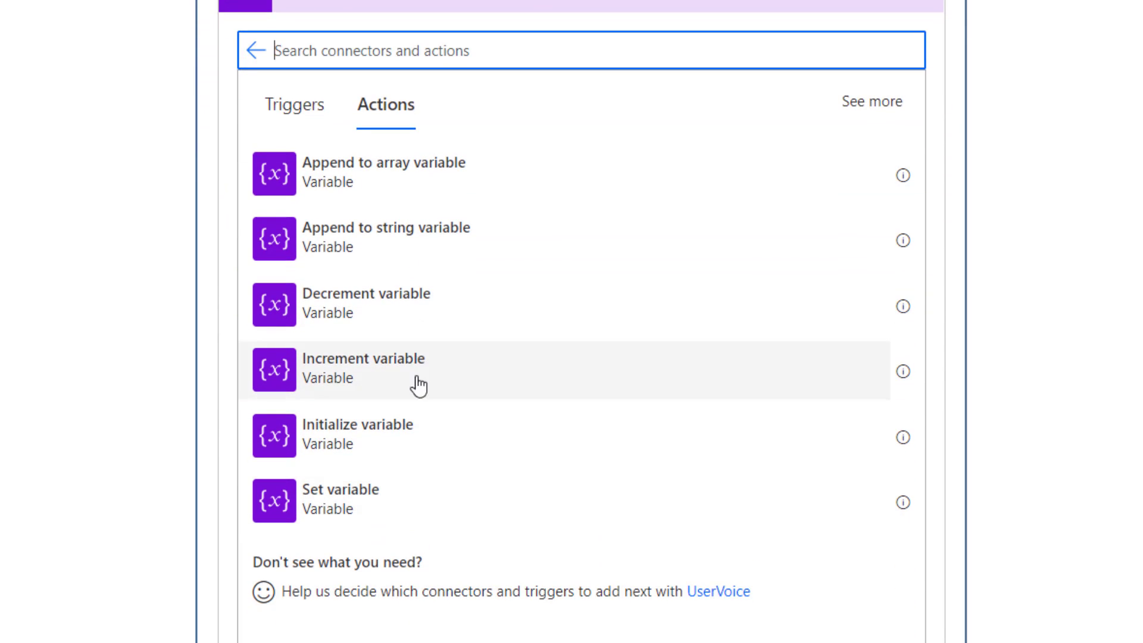
pyautogui.click(619, 387)
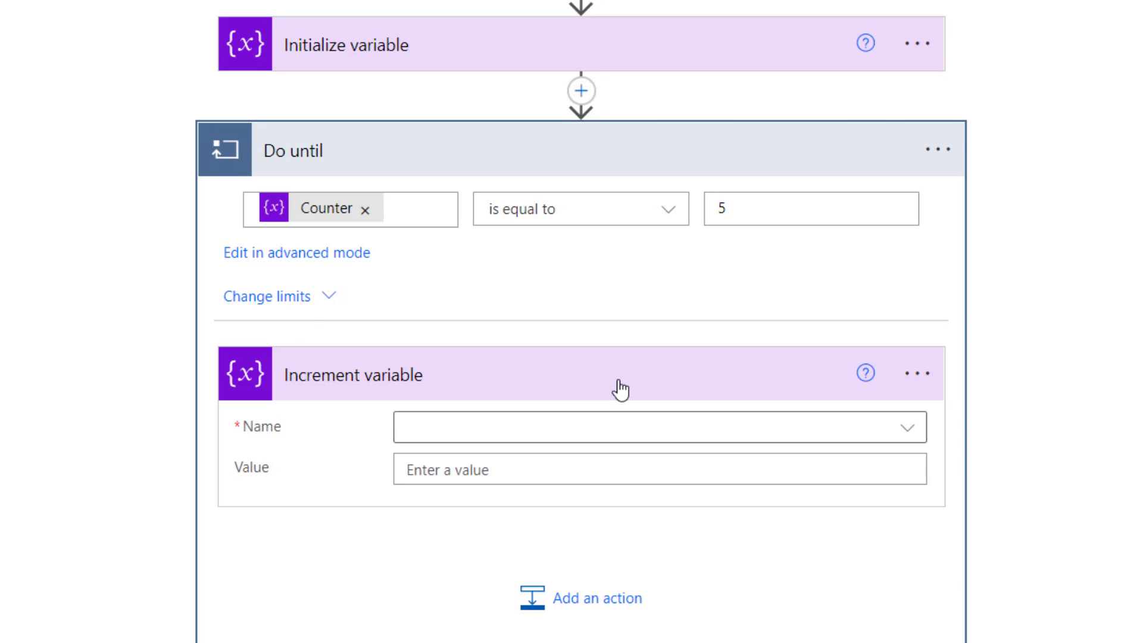
# - Configure the Increment variable action to increase Counter by 1
pyautogui.click(903, 433)
pyautogui.click(523, 515)
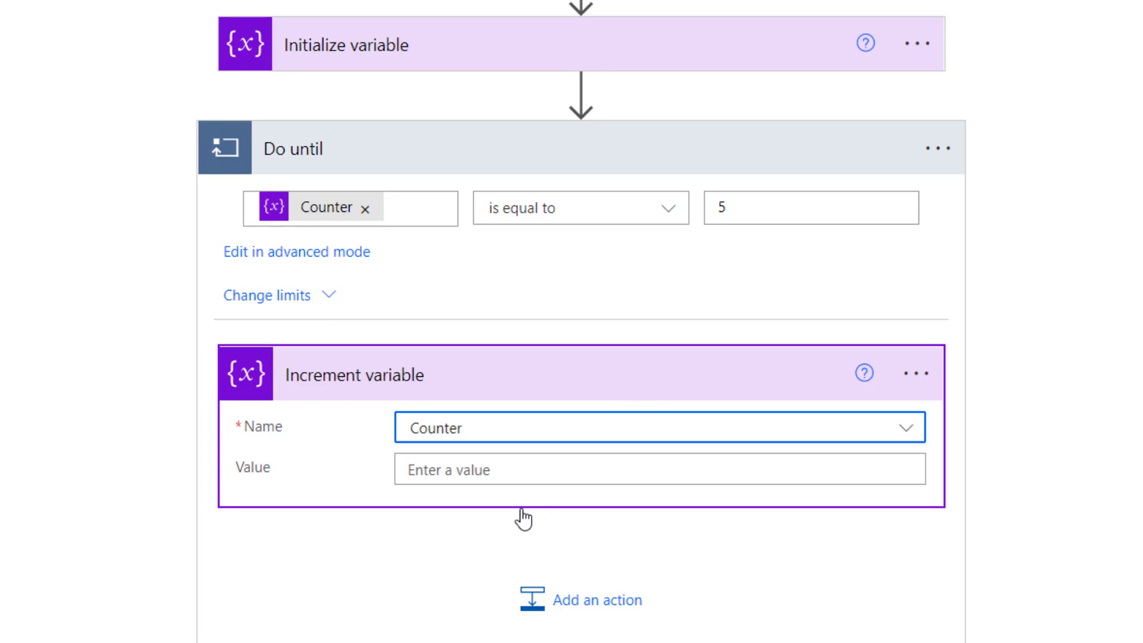
pyautogui.click(560, 467)
pyautogui.write('1')
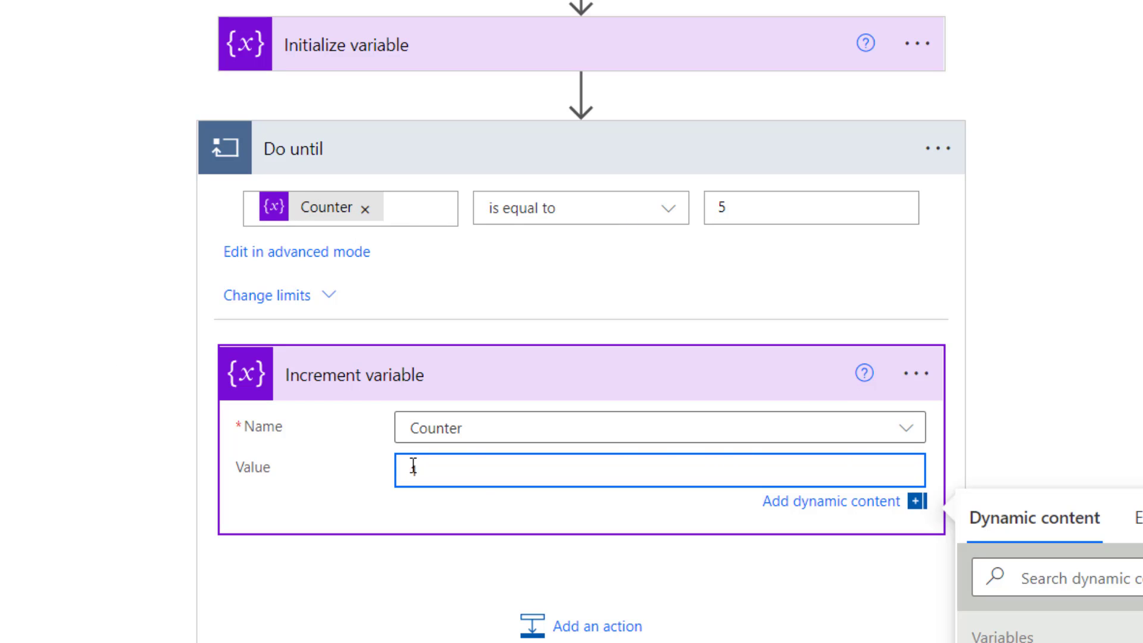
pyautogui.write('1')
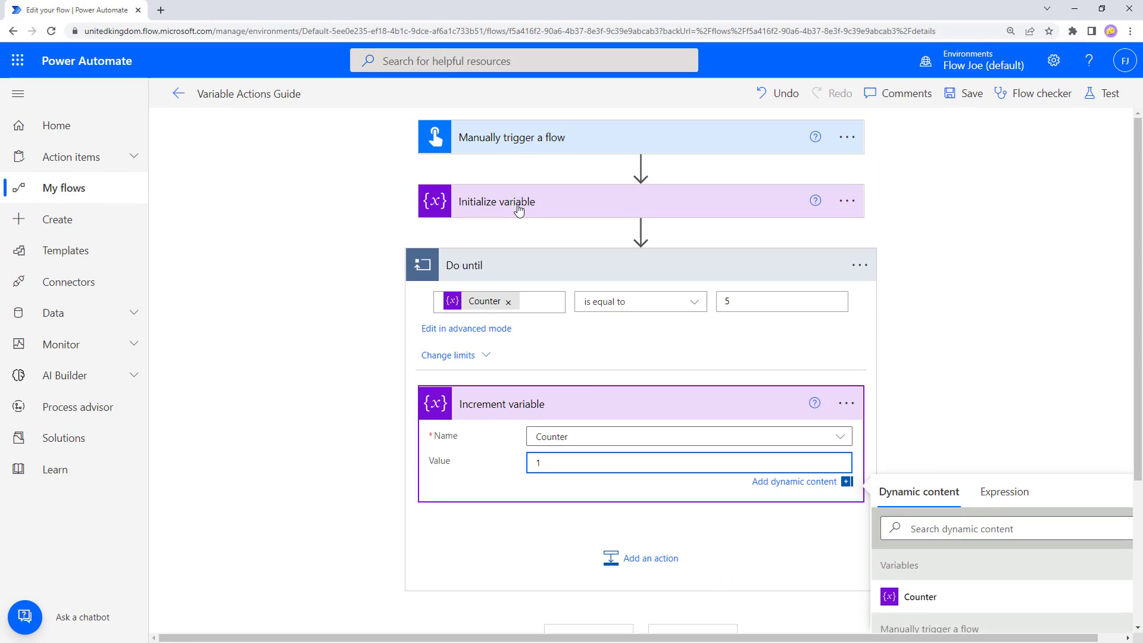
# - Save the flow with the Do until loop and run a manual test of it
pyautogui.click(1106, 95)
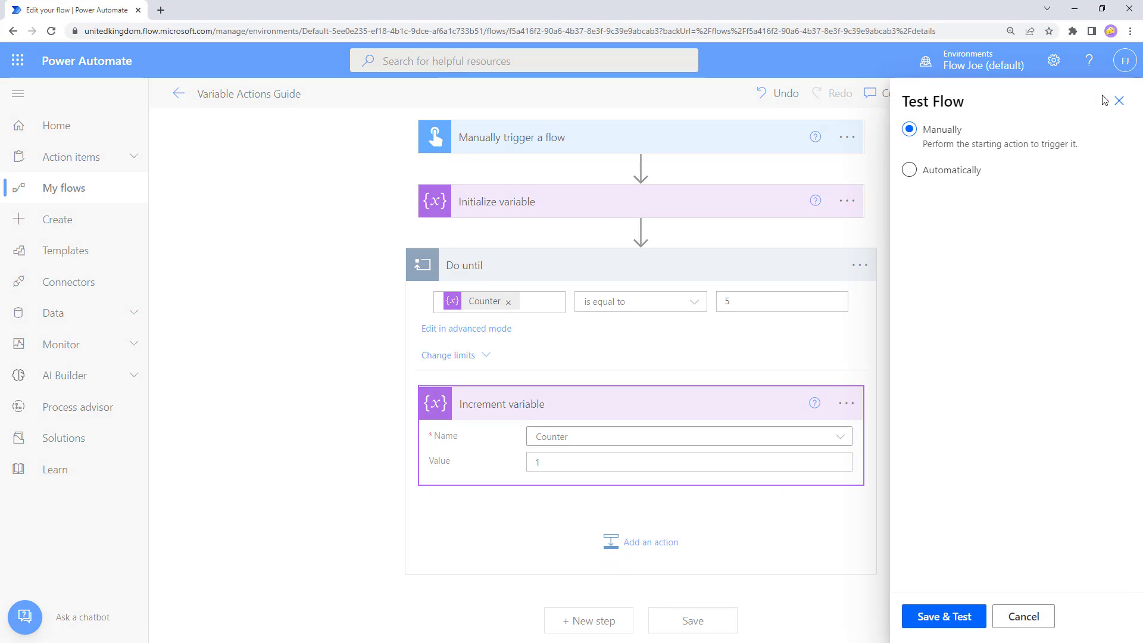
pyautogui.click(933, 617)
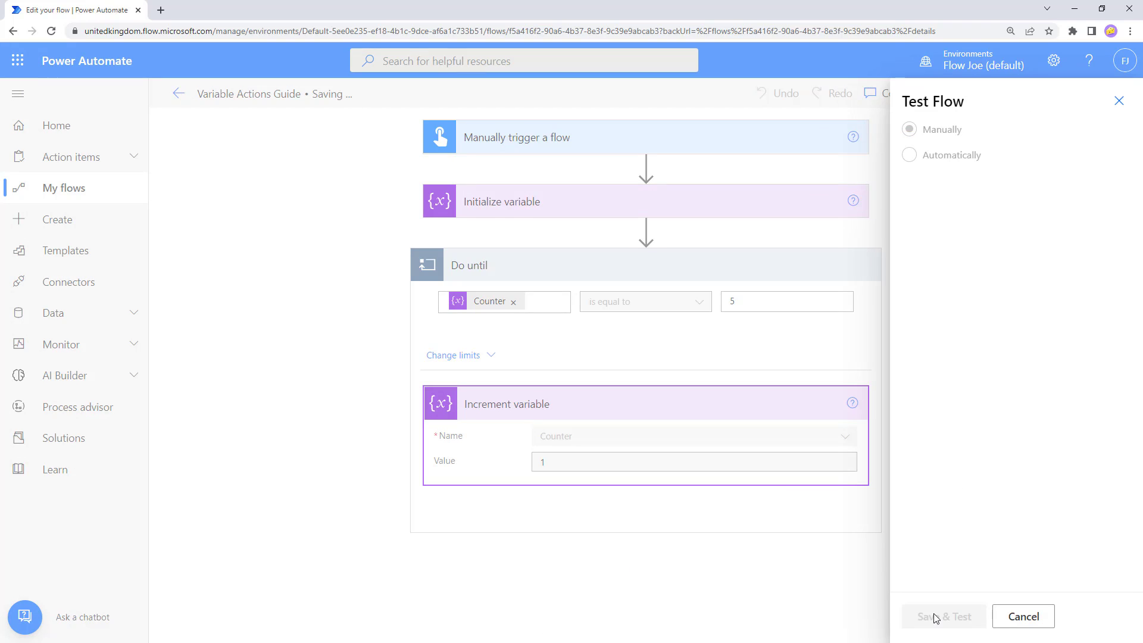
pyautogui.click(946, 618)
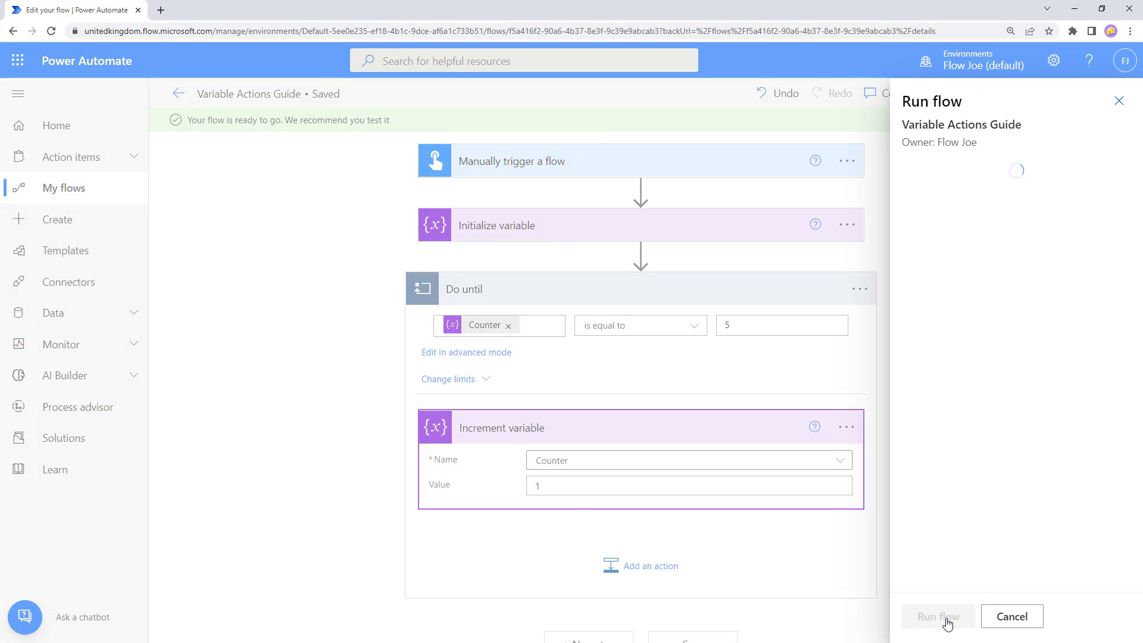
pyautogui.click(944, 618)
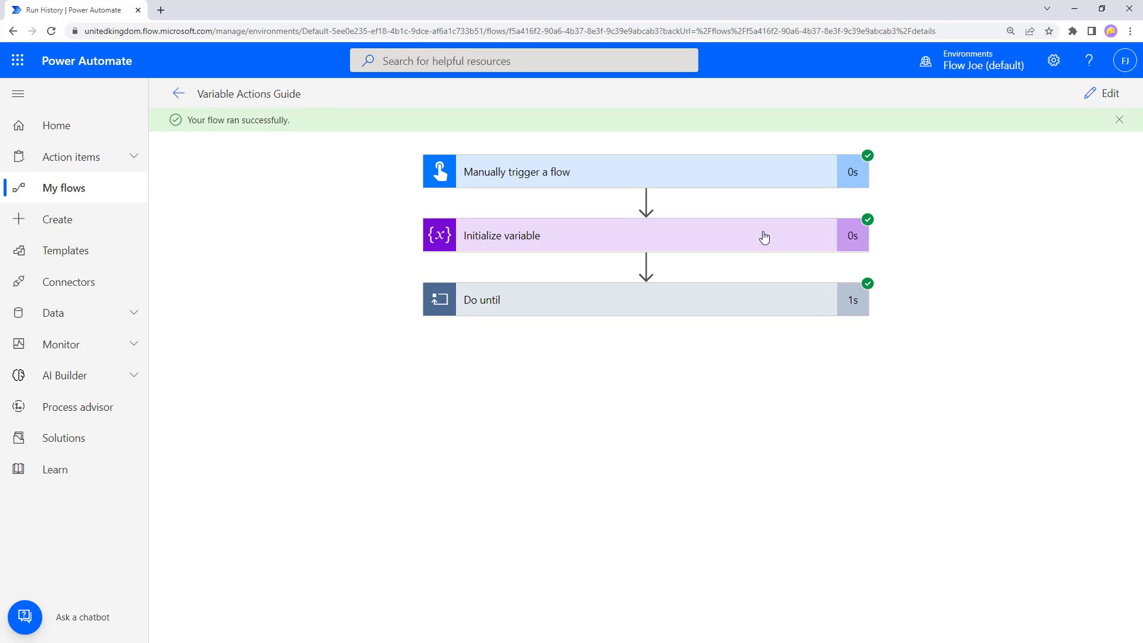
# - Examine the run's Initialize variable inputs and the Increment variable details in the first Do until iteration
pyautogui.click(765, 237)
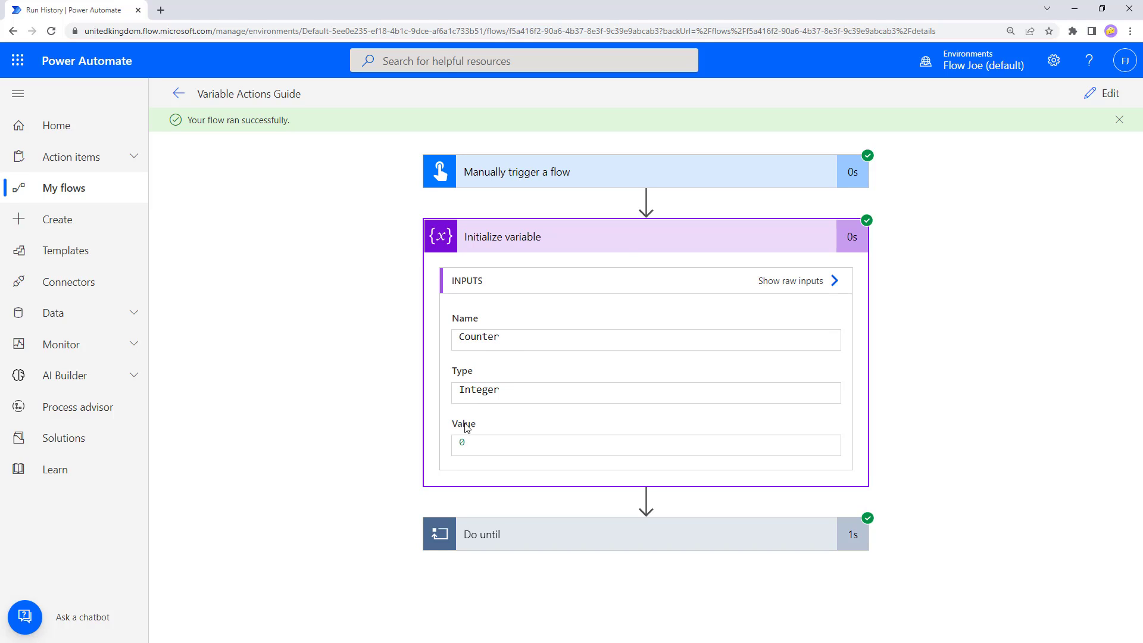
pyautogui.click(625, 253)
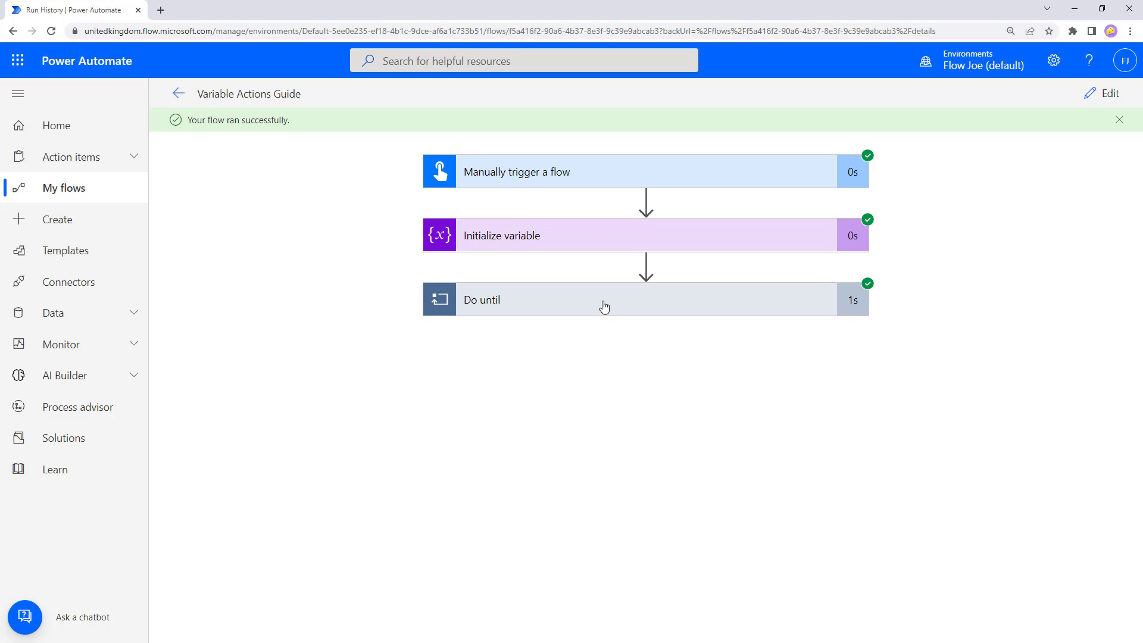
pyautogui.click(573, 303)
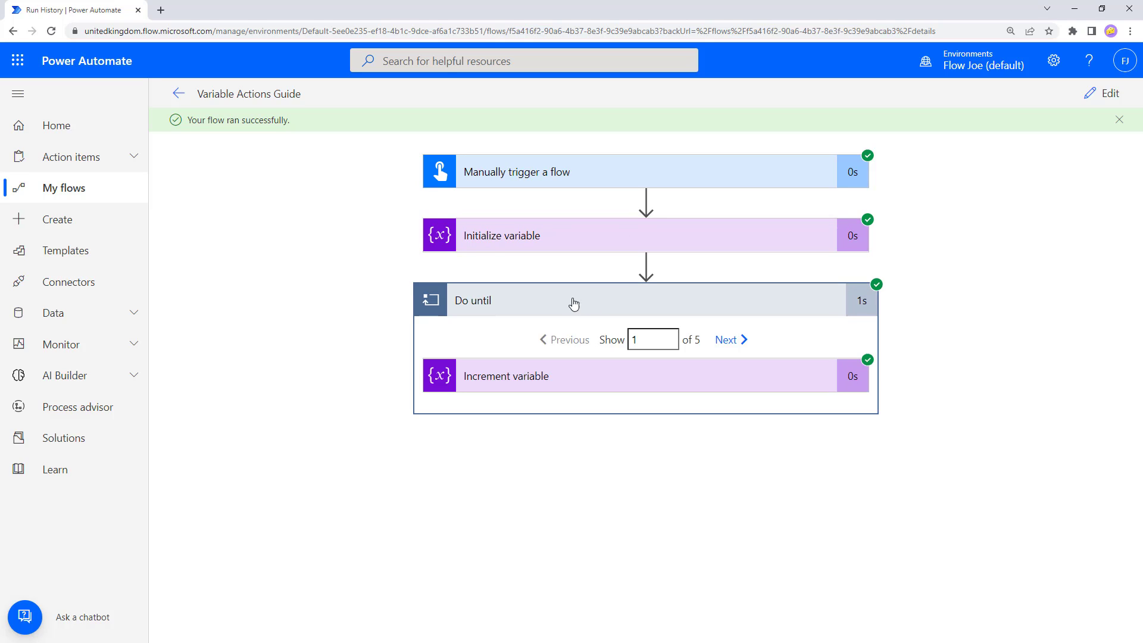
pyautogui.click(583, 392)
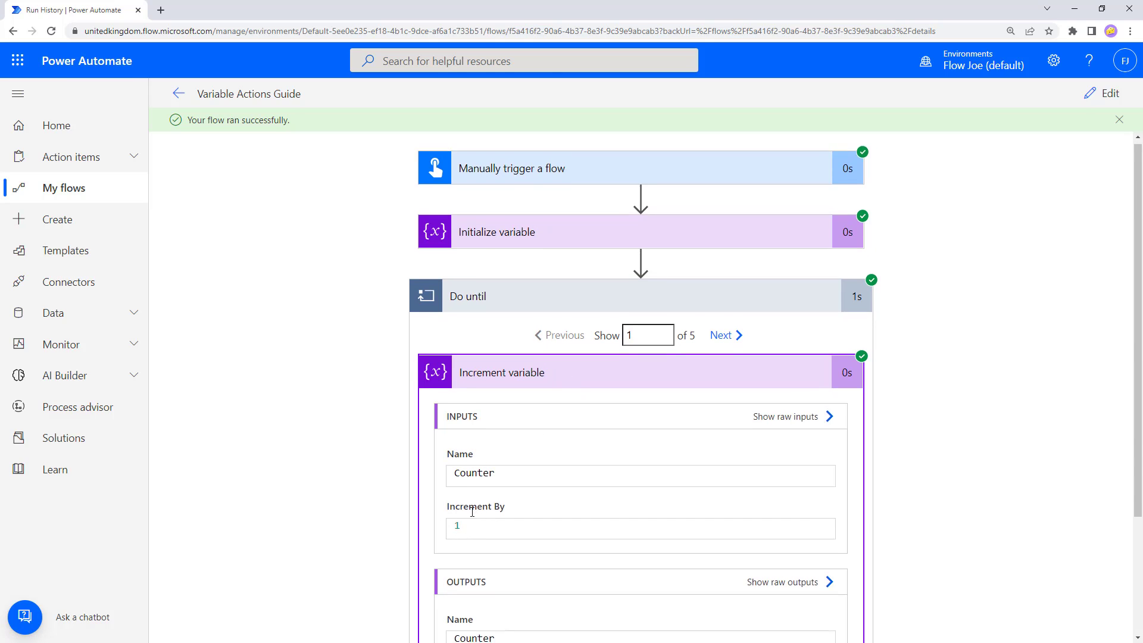
pyautogui.scroll(-1, 479, 503)
pyautogui.scroll(1, 483, 499)
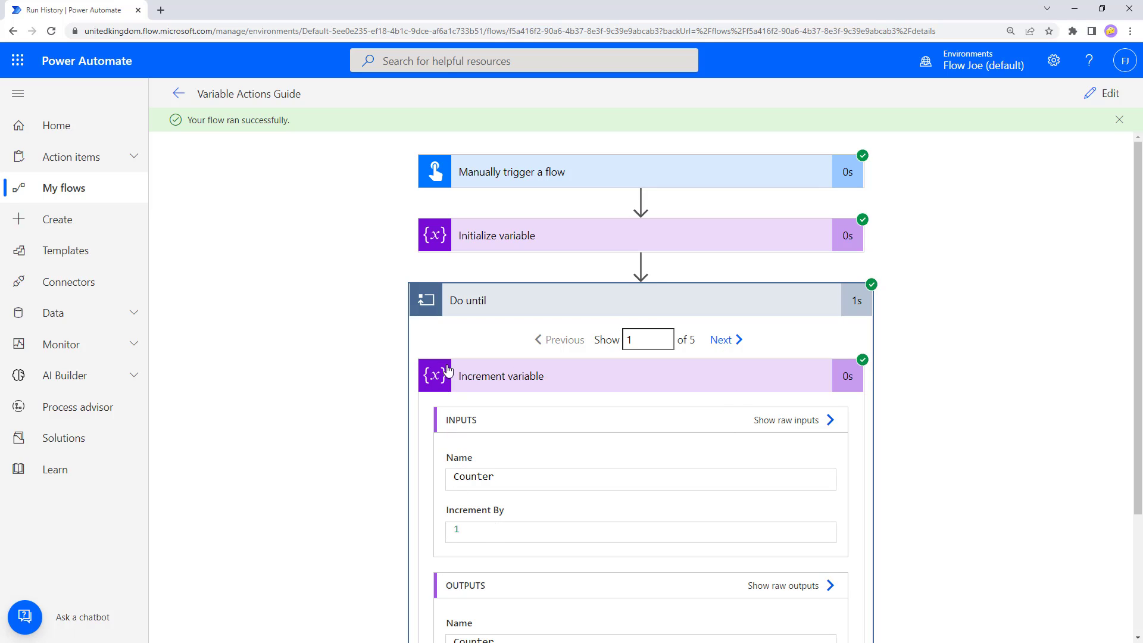
# - Step through the remaining Do until iterations up to iteration 5 to check the Increment variable action
pyautogui.click(732, 341)
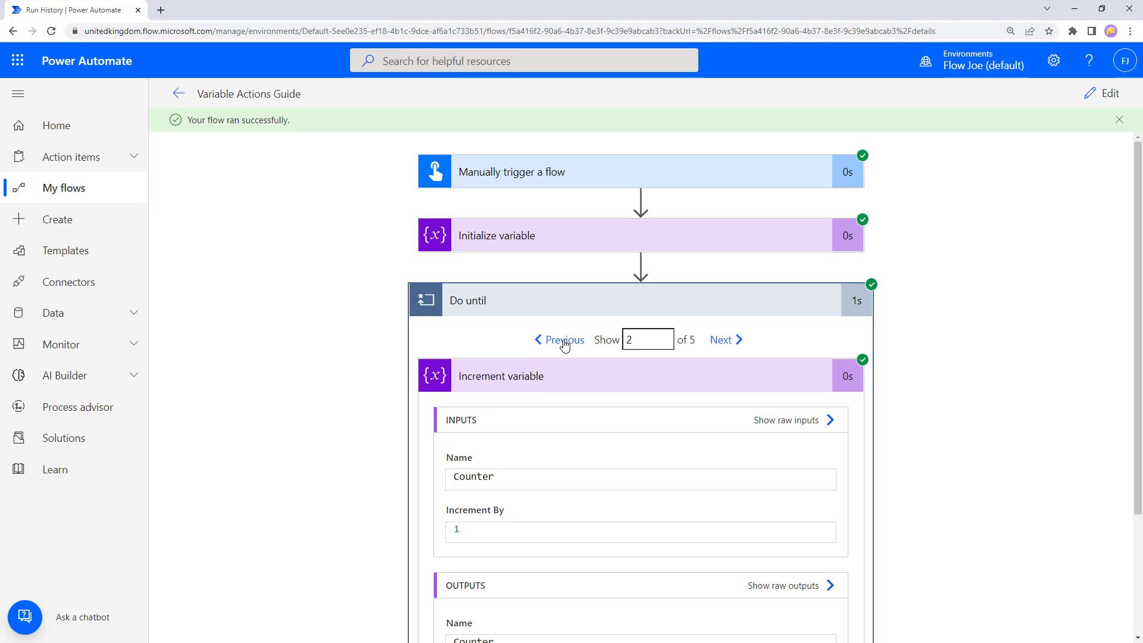
pyautogui.click(725, 346)
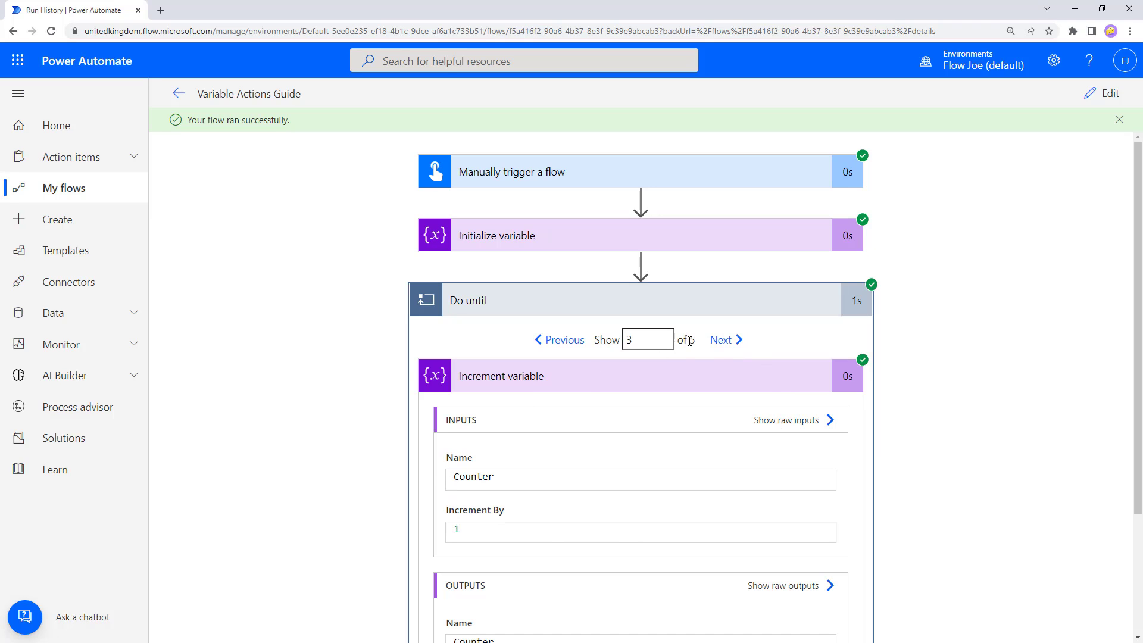
pyautogui.click(721, 345)
pyautogui.click(722, 340)
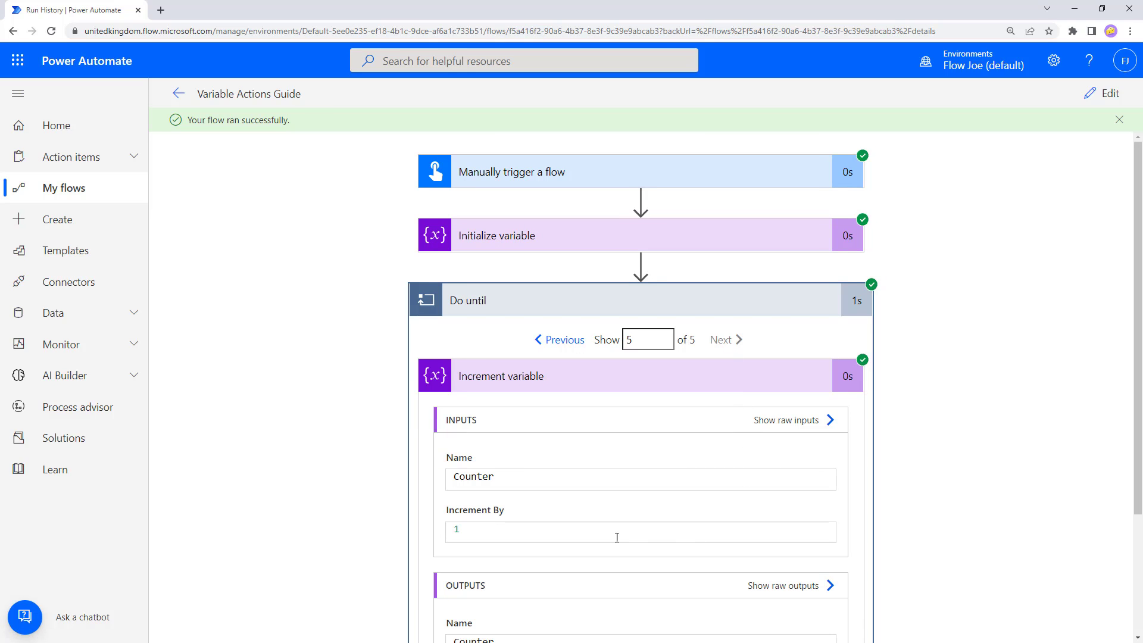
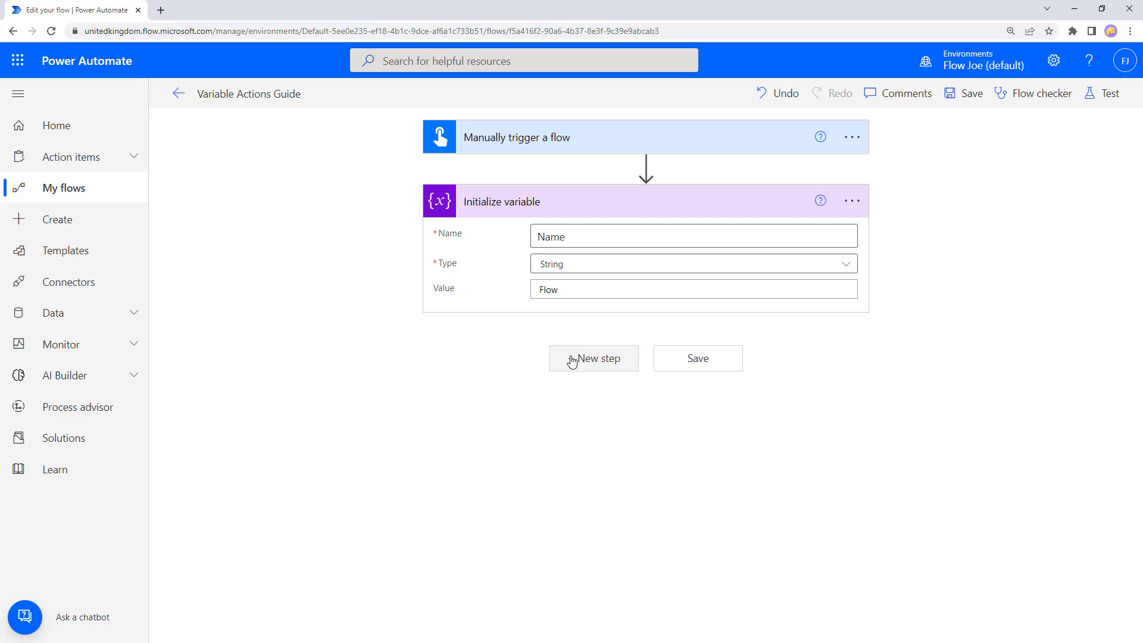
# - Add an Append to string variable action after the Initialize variable action
pyautogui.click(572, 359)
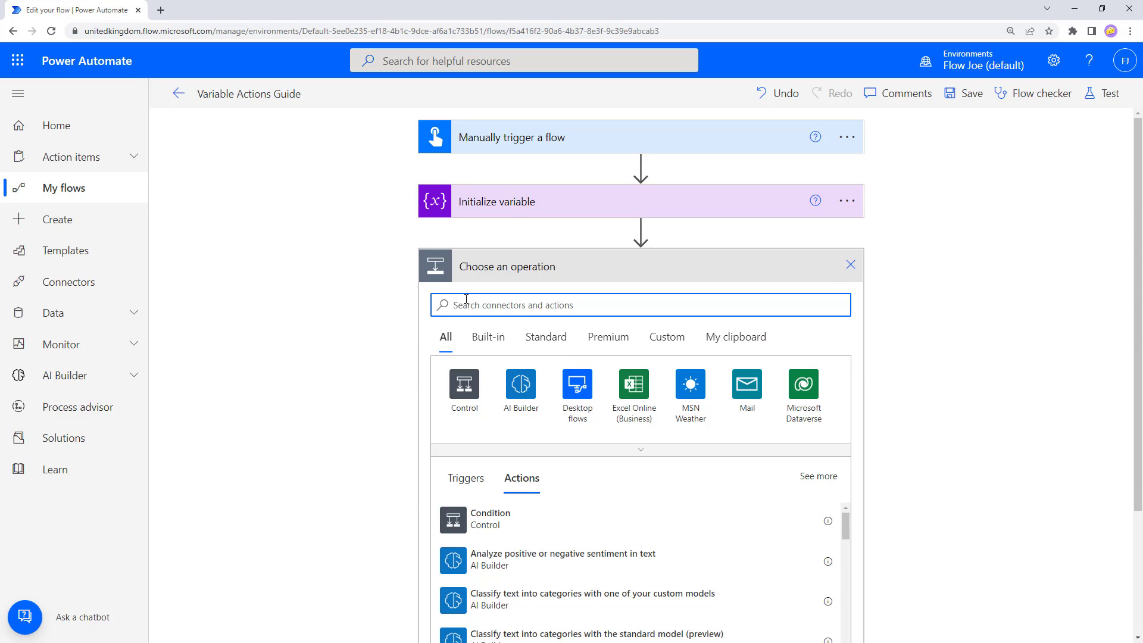
pyautogui.write('vari')
pyautogui.click(476, 387)
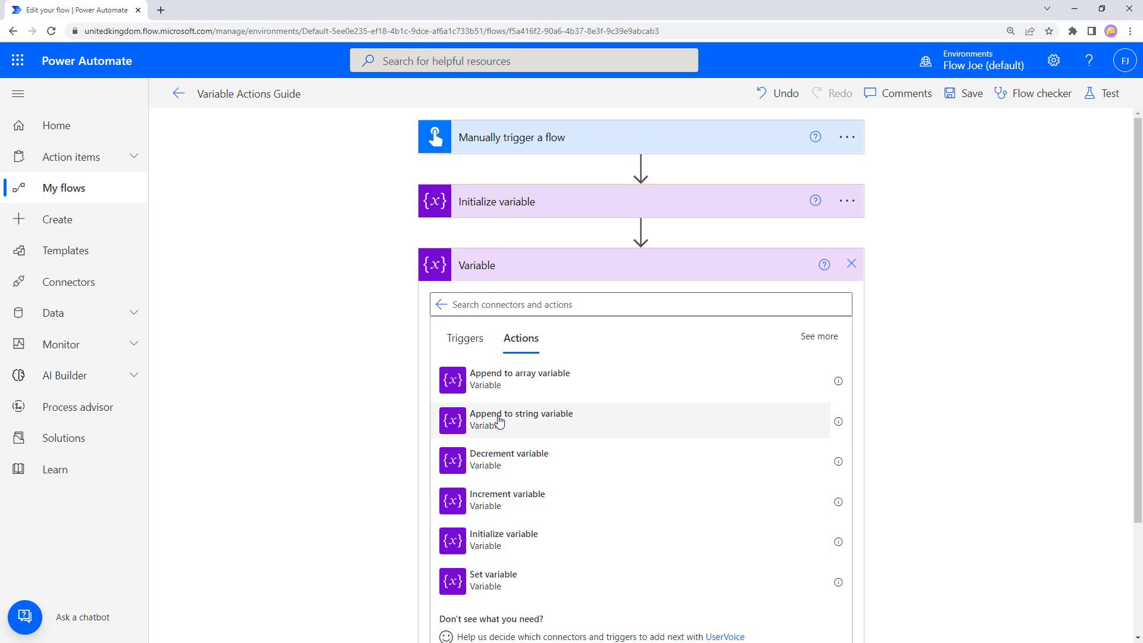
pyautogui.click(499, 421)
# - Choose the Name variable for the append action and enter the person's first name as the value to append
pyautogui.click(573, 298)
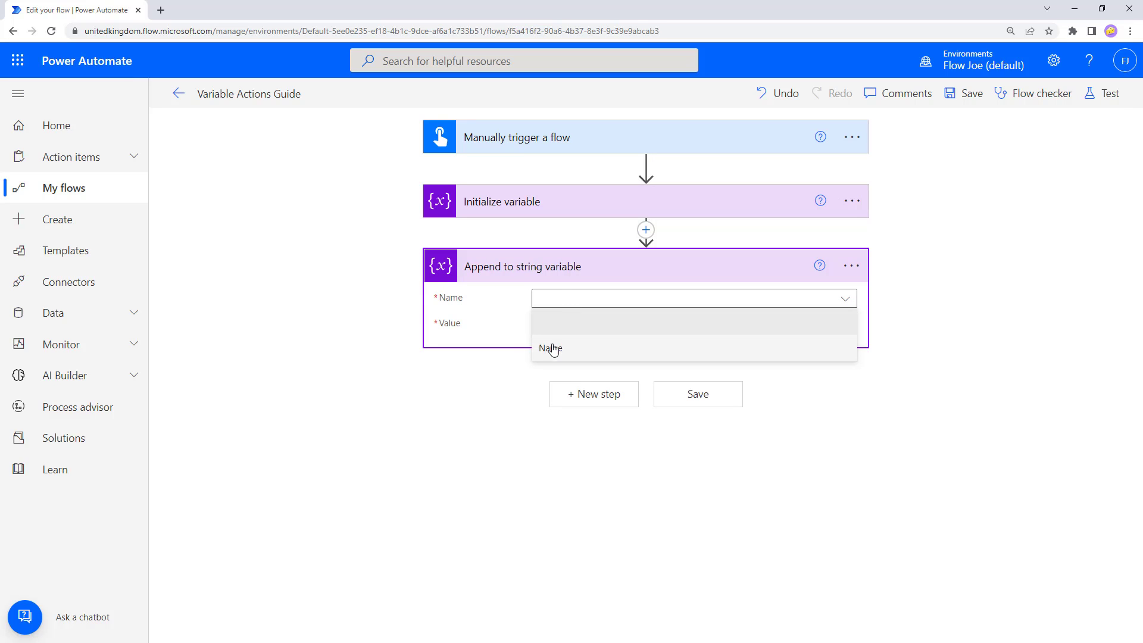
pyautogui.click(544, 341)
pyautogui.click(561, 322)
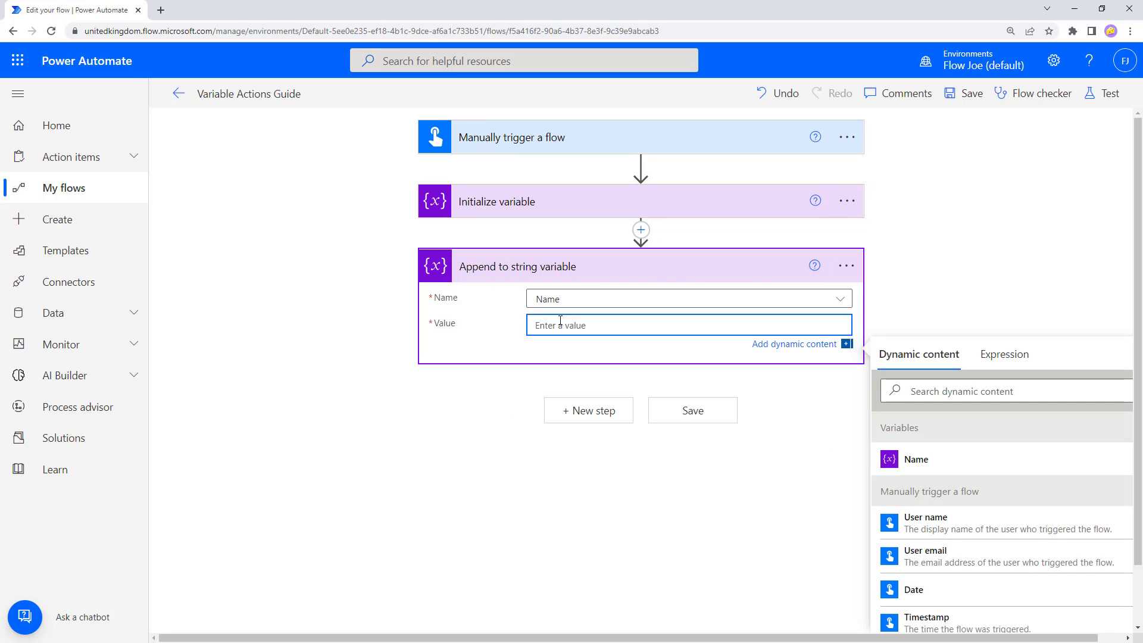
pyautogui.write('Joe')
# - Save the flow with the Append to string variable action and run a manual test of it
pyautogui.click(1104, 98)
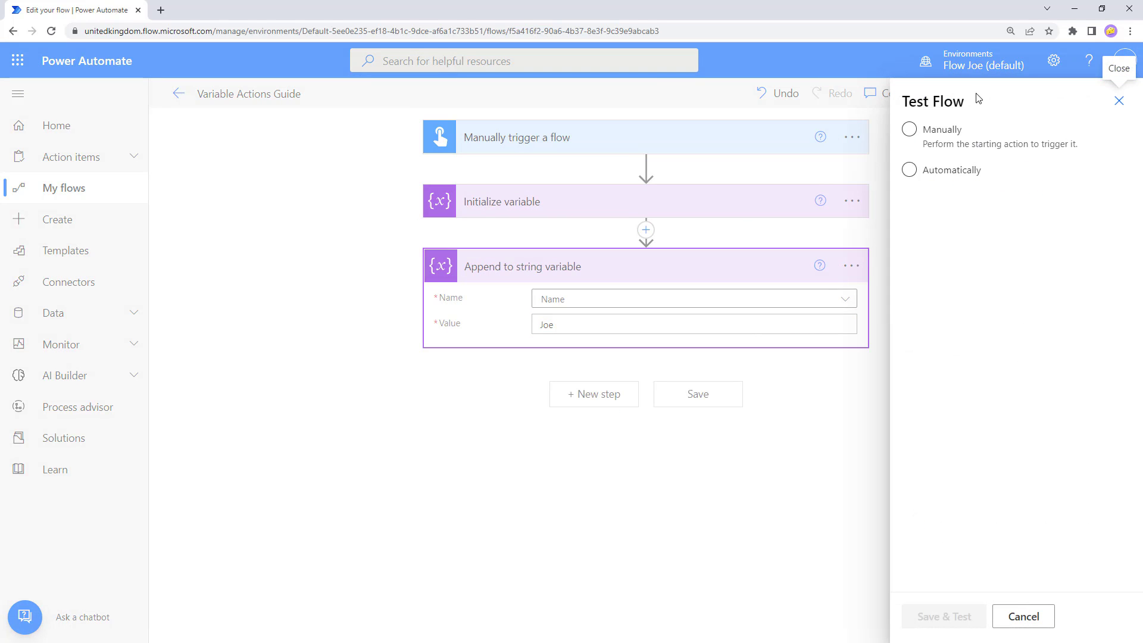
pyautogui.click(936, 131)
pyautogui.click(941, 617)
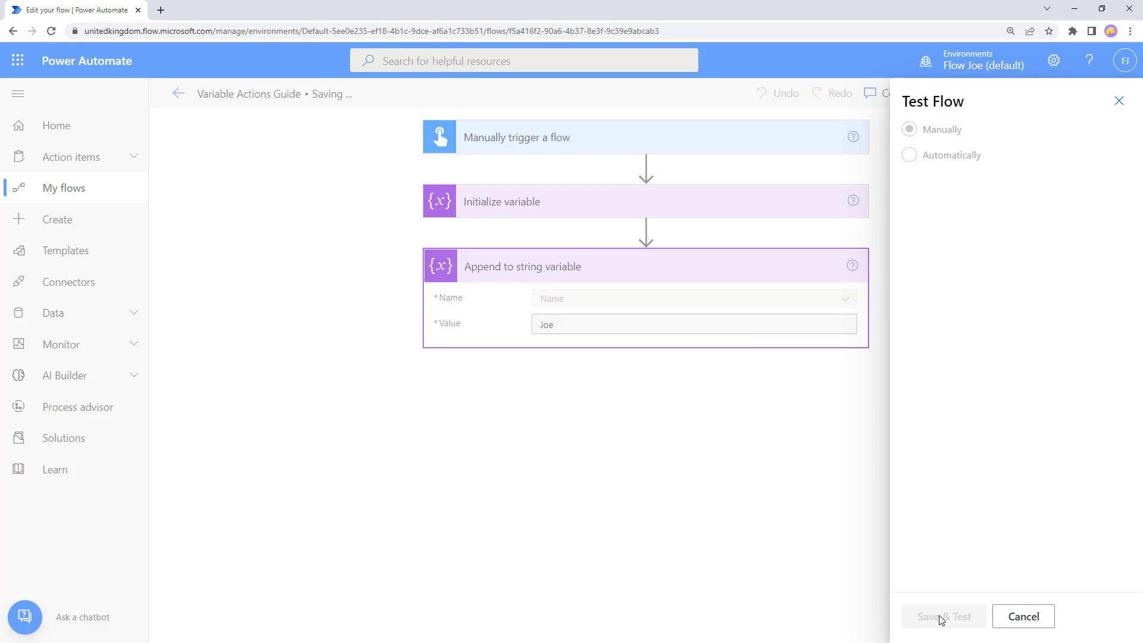
pyautogui.click(939, 616)
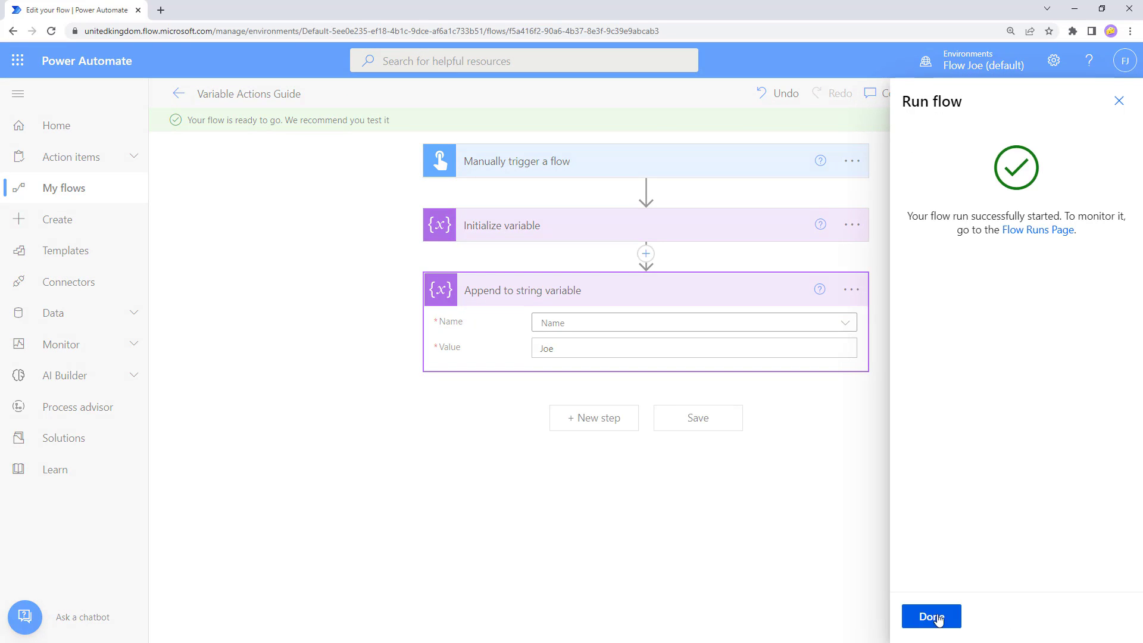
pyautogui.click(937, 617)
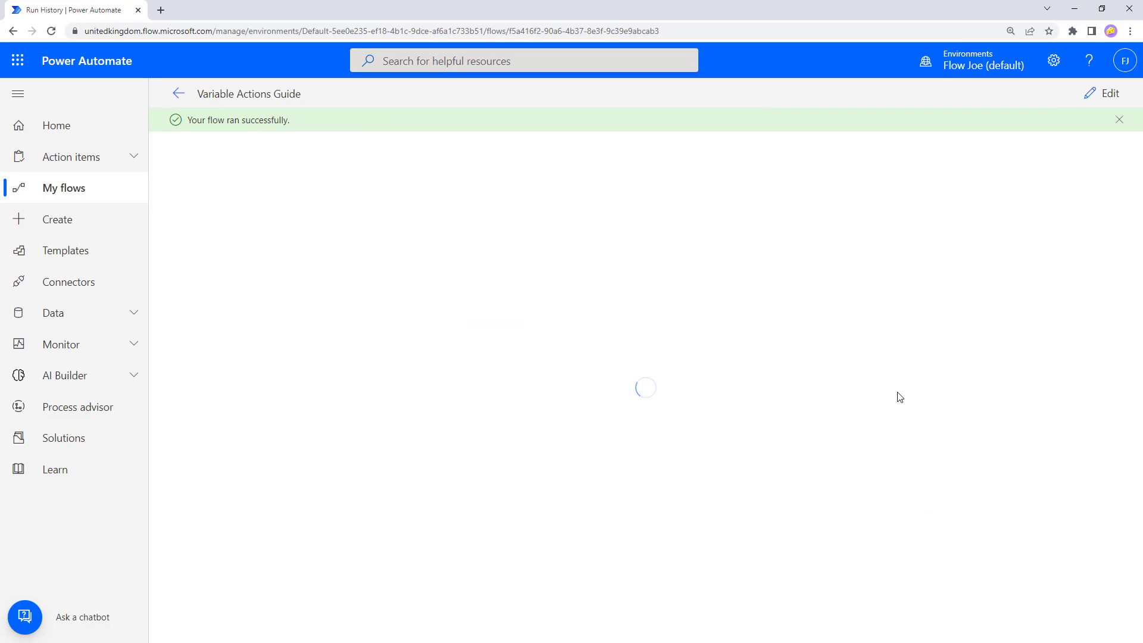
# - Examine the run's Initialize variable and Append to string variable inputs, and return to editing the flow
pyautogui.click(551, 242)
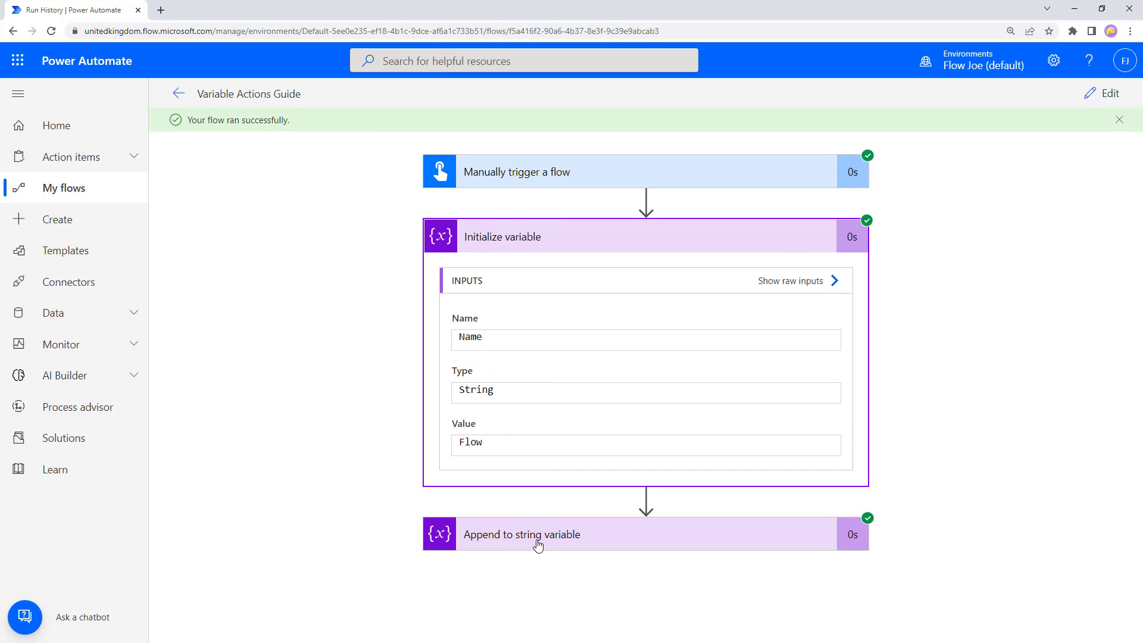
pyautogui.scroll(-3, 320, 346)
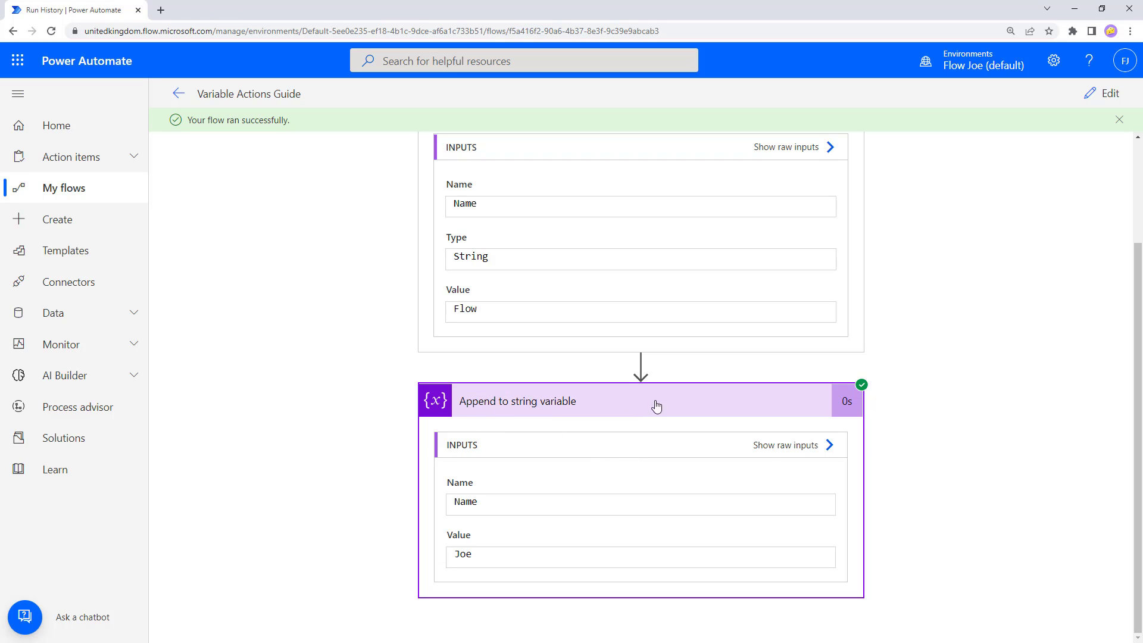
pyautogui.click(1099, 96)
# - Add a Compose action after Append to string variable, with the Name variable as its input
pyautogui.click(584, 399)
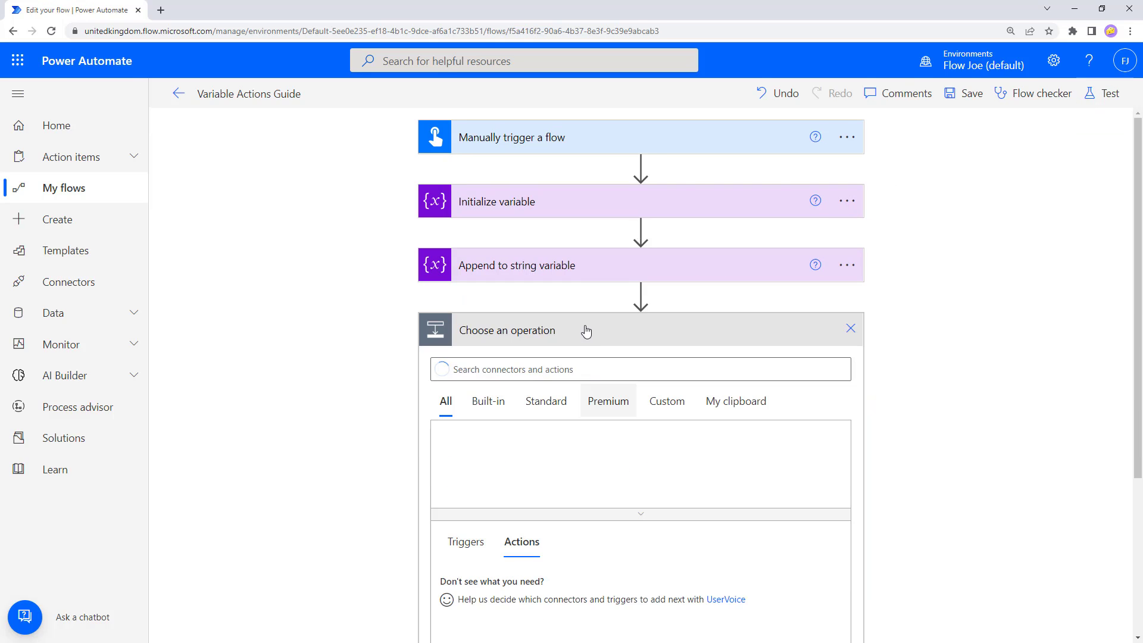
pyautogui.write('com')
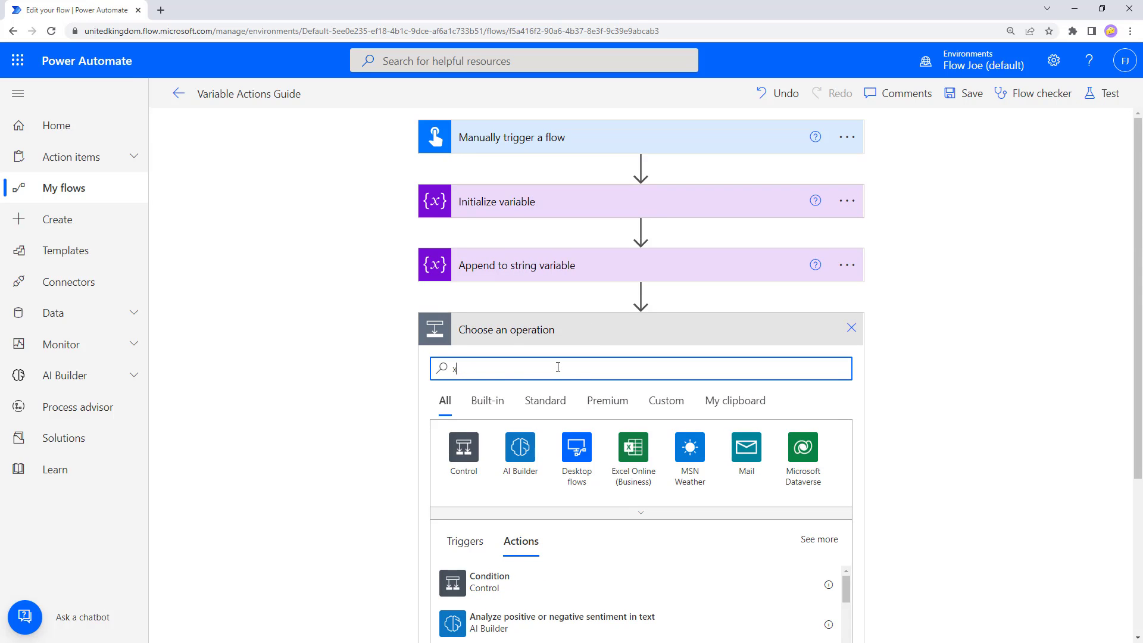
pyautogui.write('pose')
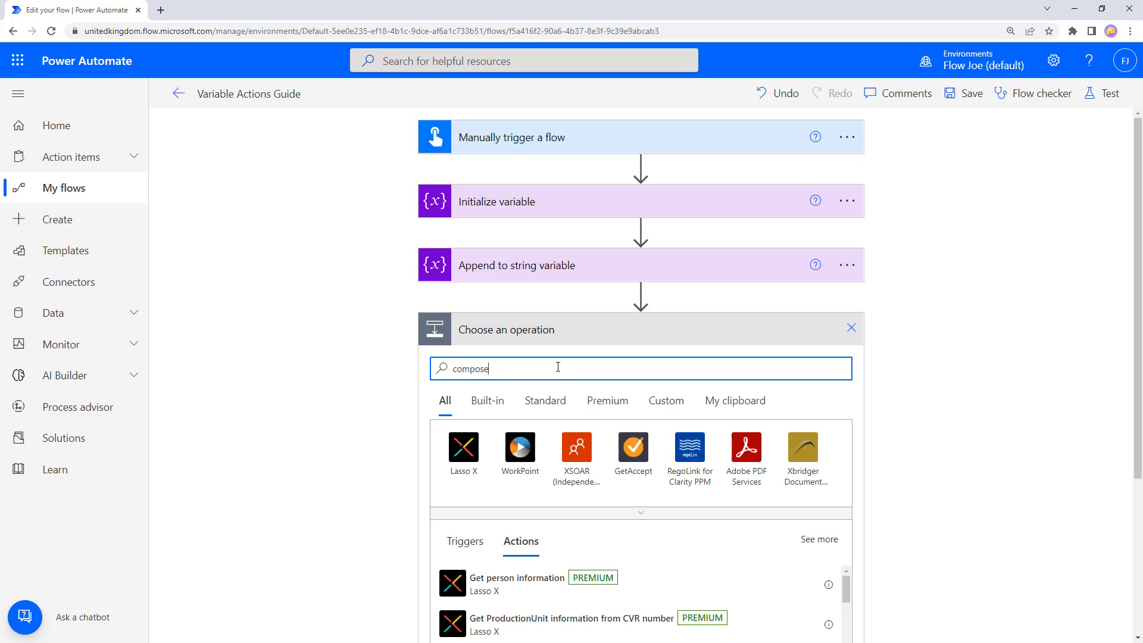
pyautogui.click(499, 577)
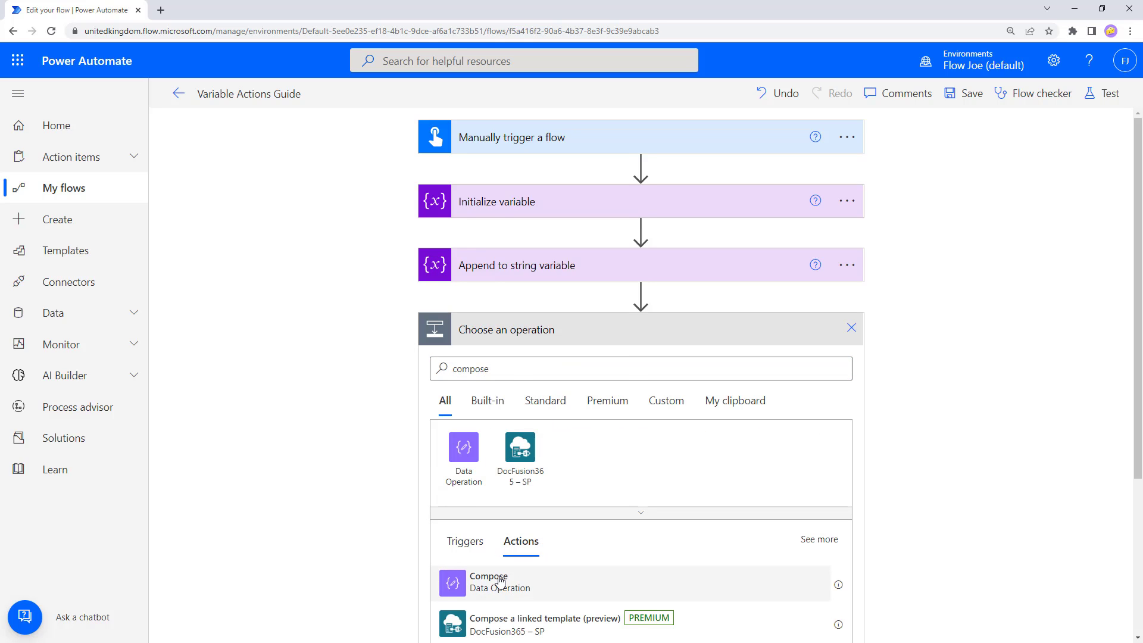
pyautogui.click(576, 366)
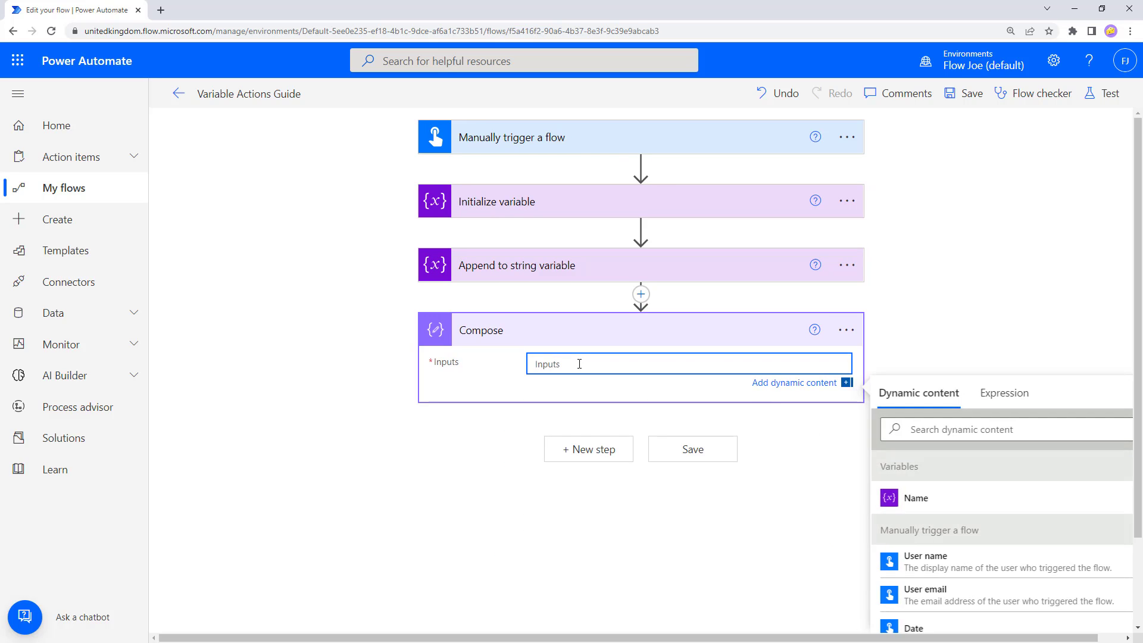
pyautogui.click(930, 500)
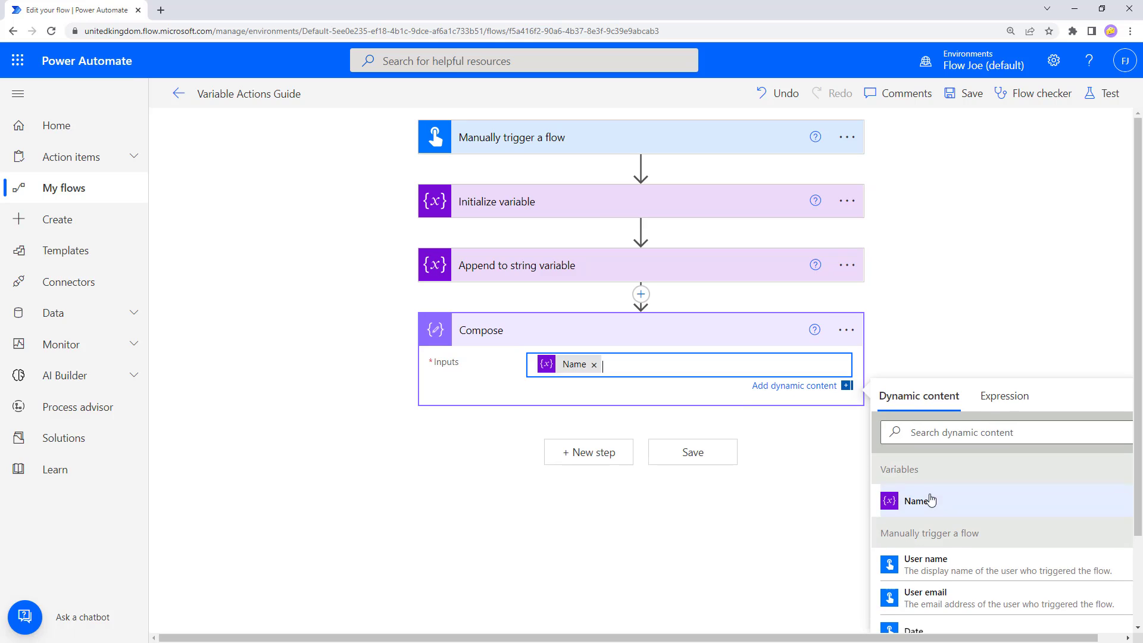
# - Save and manually test the flow with the Compose action, and examine the Compose result of the run
pyautogui.click(1107, 93)
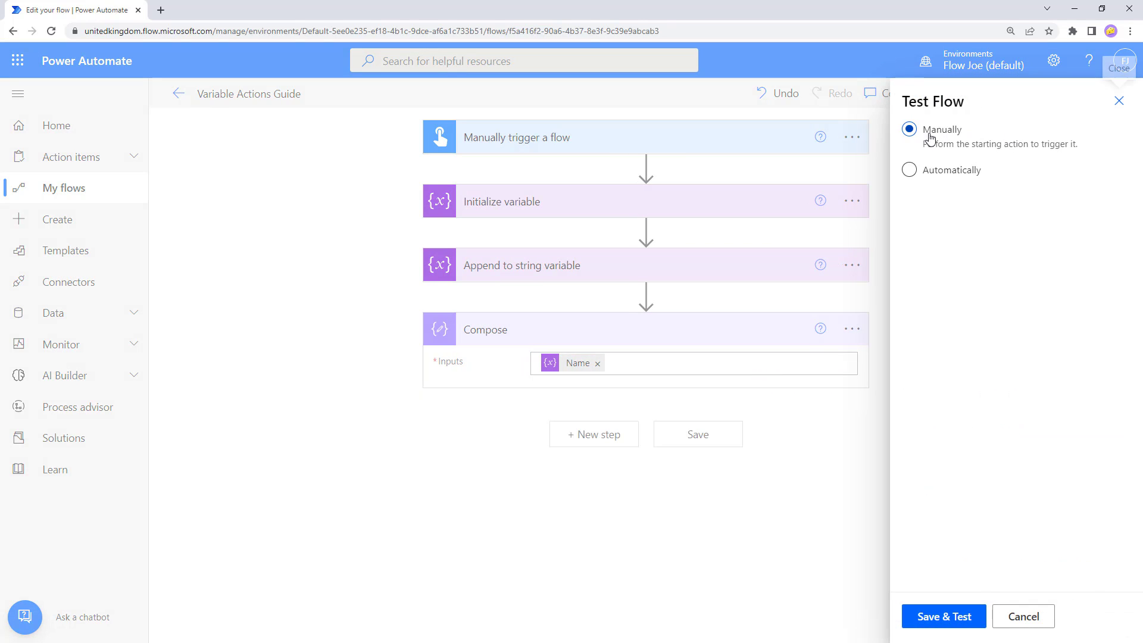
pyautogui.click(942, 619)
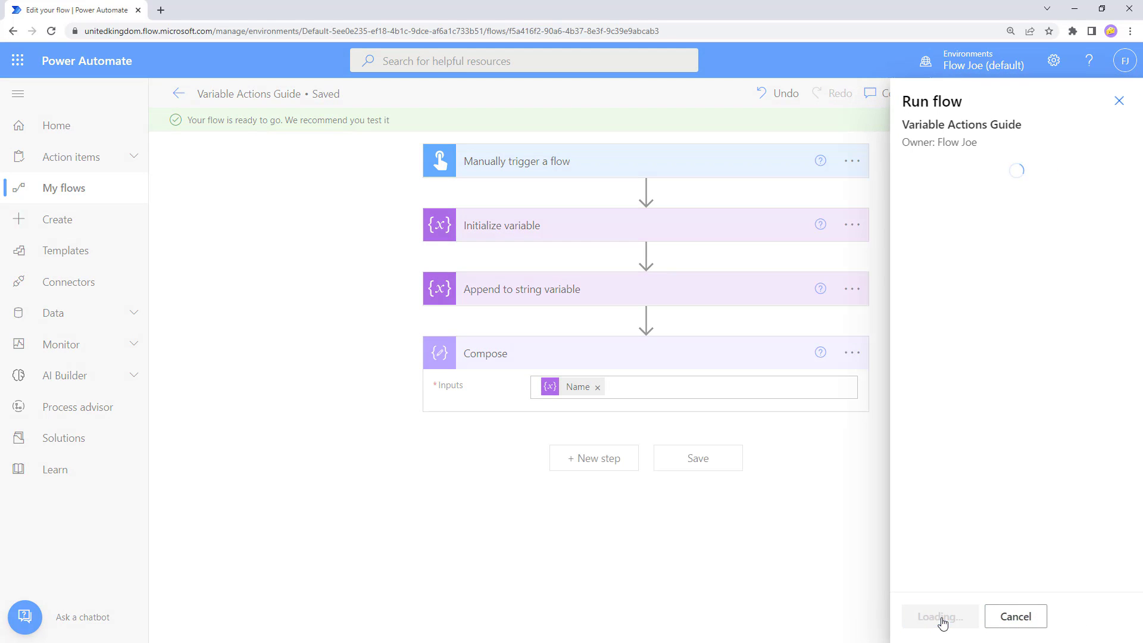
pyautogui.click(943, 619)
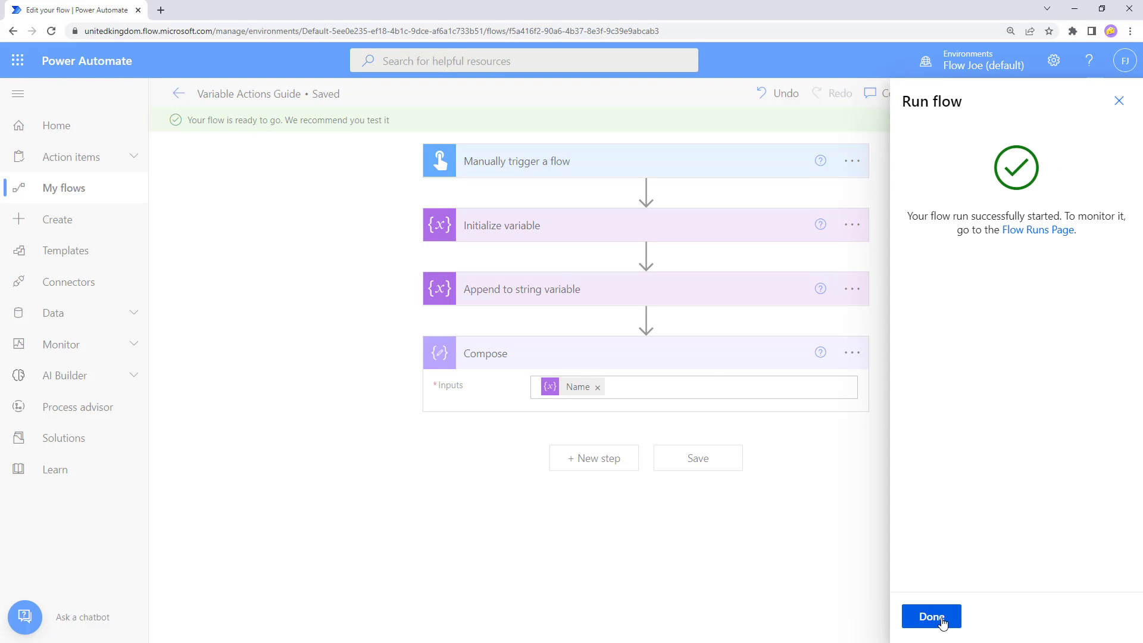
pyautogui.click(942, 620)
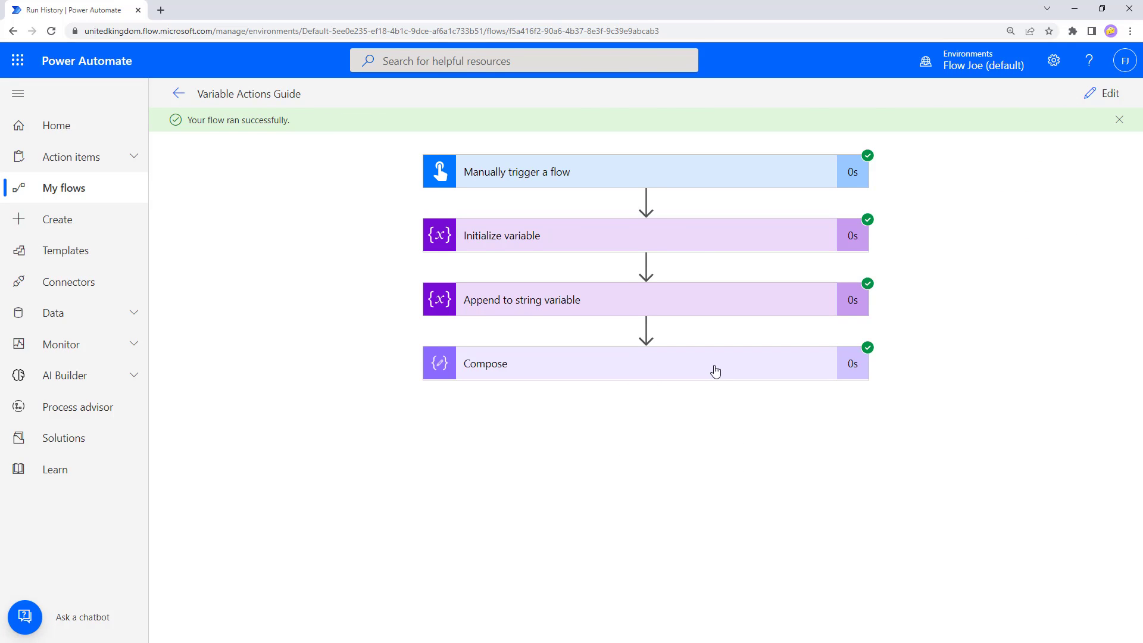
pyautogui.click(715, 371)
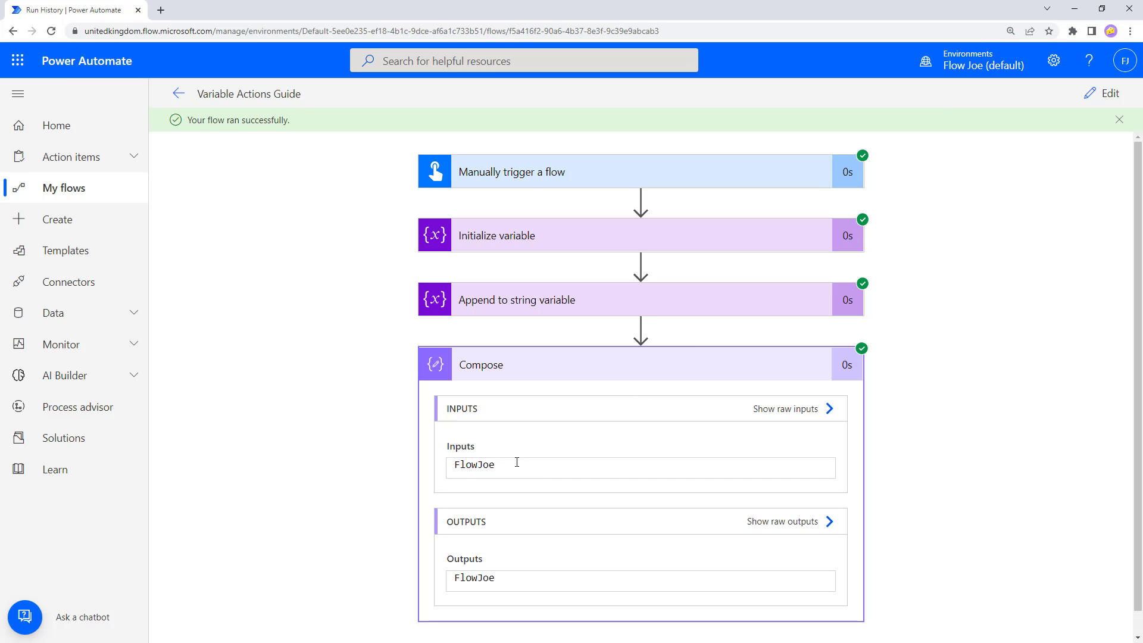
# - Edit the append action's value so the first name is in double quotes with a leading space inside them
pyautogui.click(1103, 94)
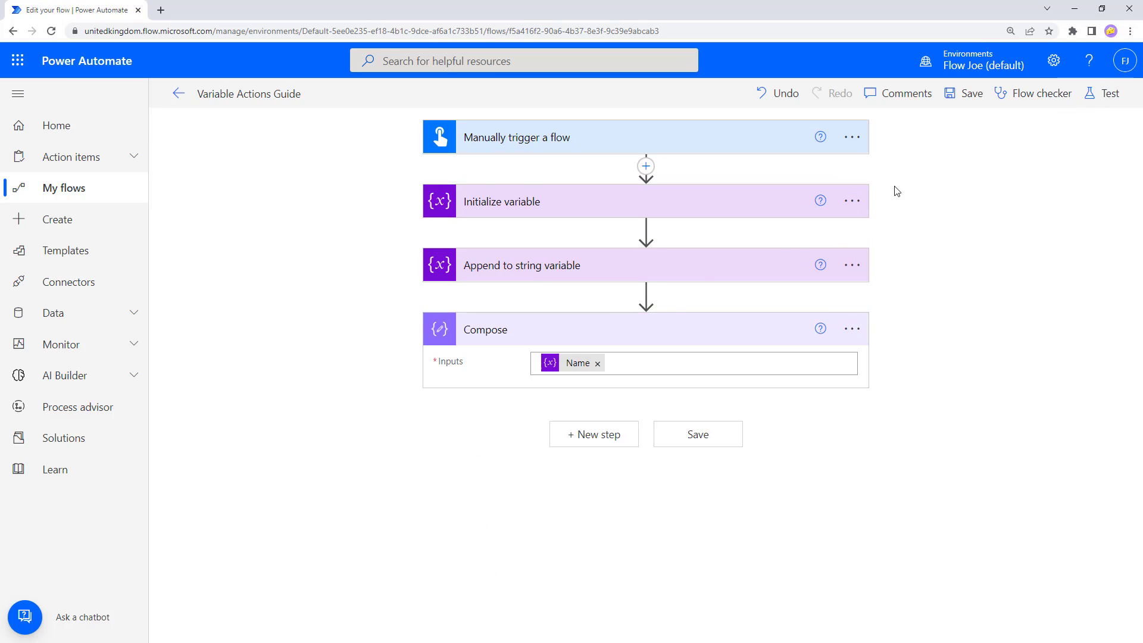
pyautogui.click(531, 276)
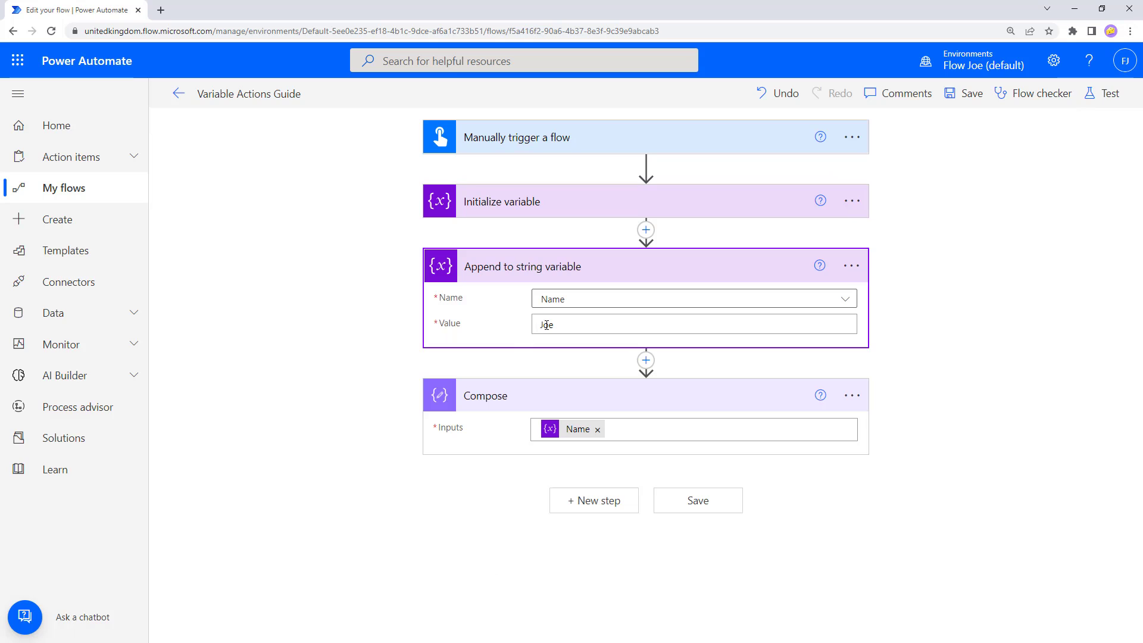
pyautogui.click(539, 324)
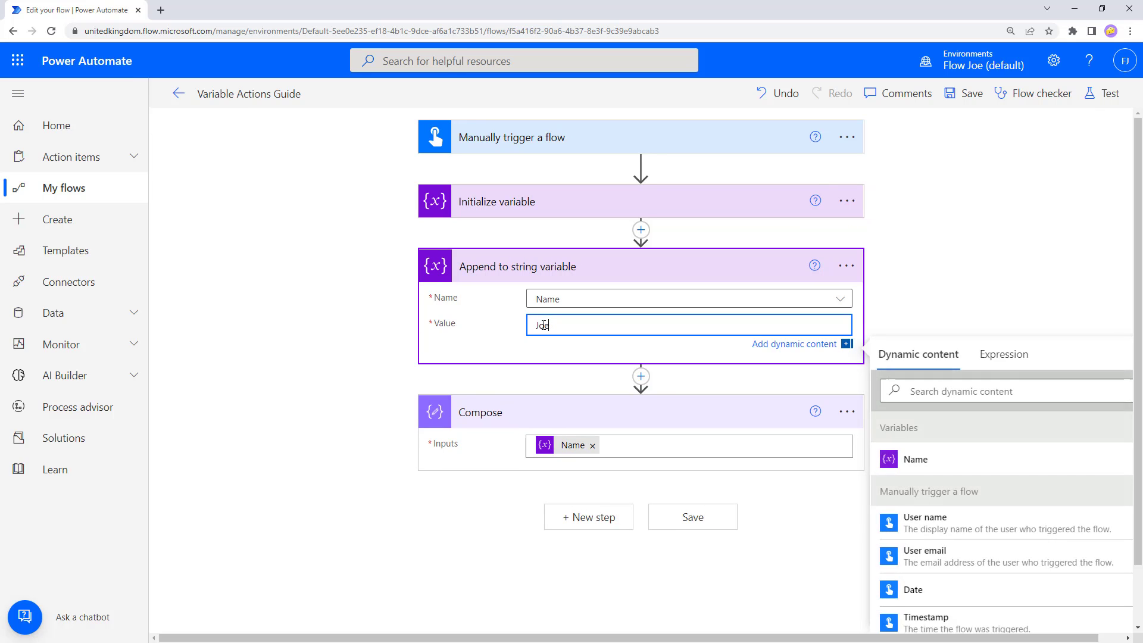
pyautogui.write('"')
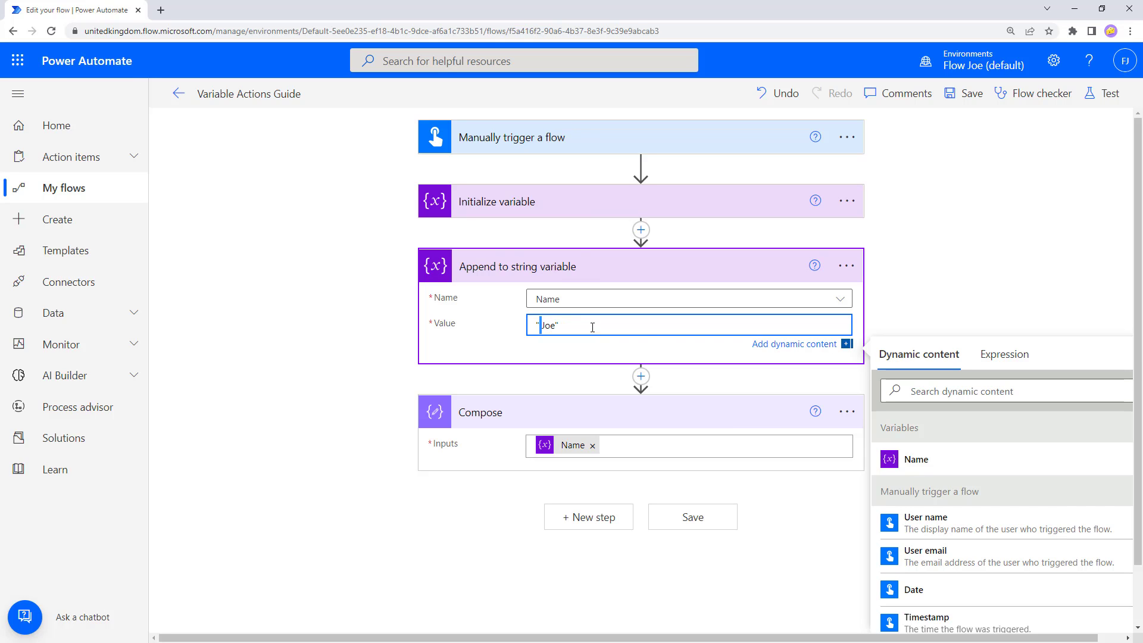
# - Save and manually test the flow with the quoted append value, and check the spacing in the Compose input
pyautogui.click(1099, 95)
pyautogui.click(933, 619)
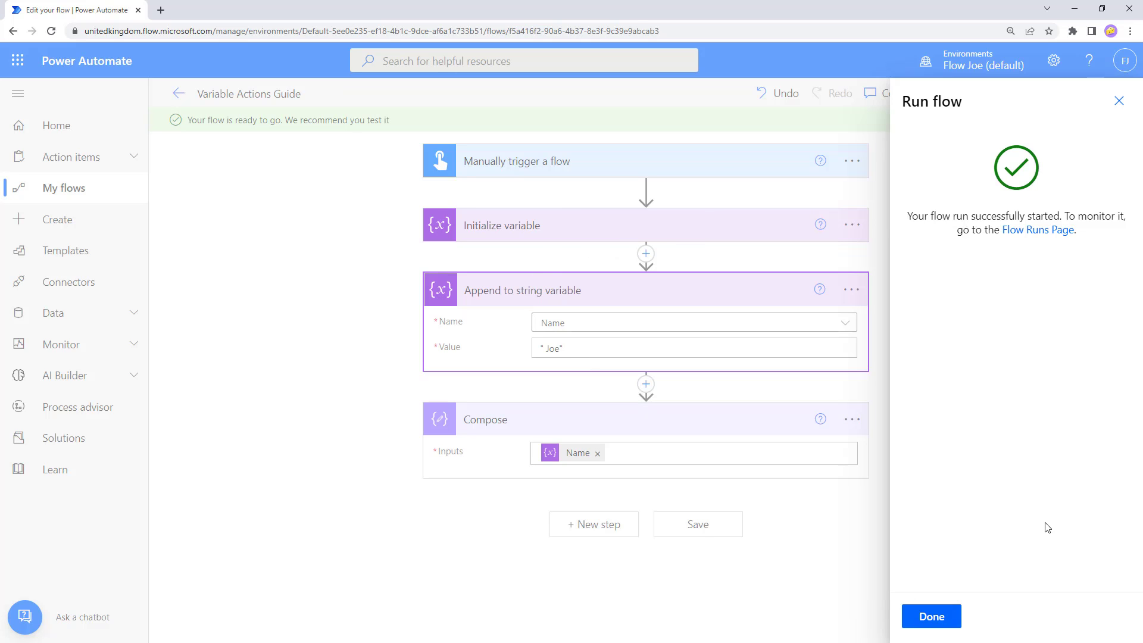
pyautogui.click(938, 619)
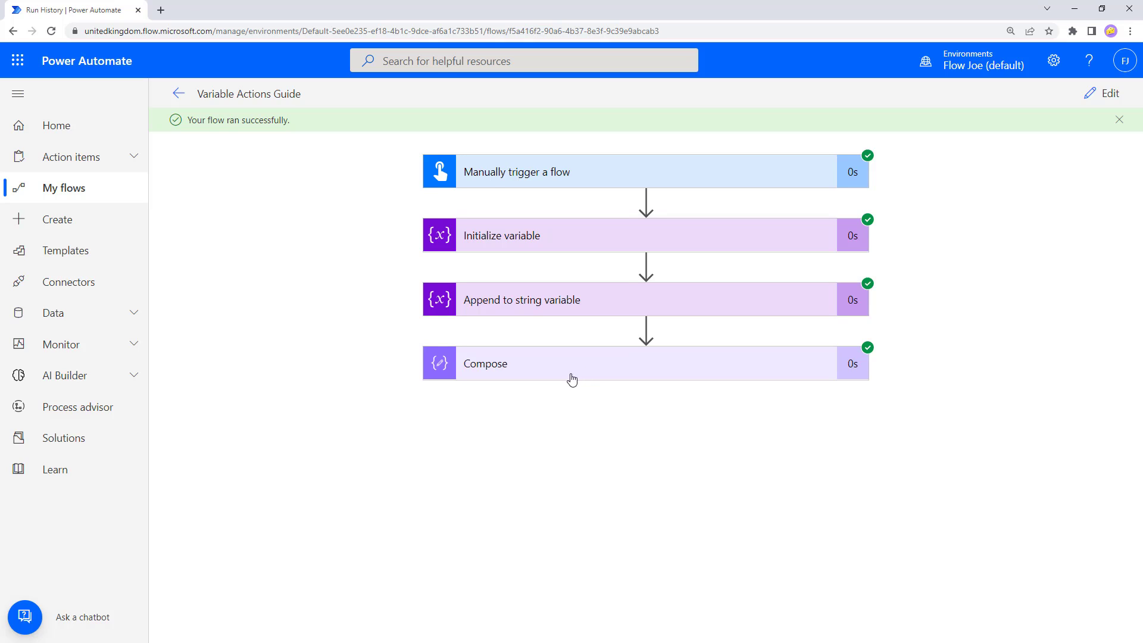
pyautogui.click(568, 378)
pyautogui.moveTo(457, 467); pyautogui.dragTo(502, 468)
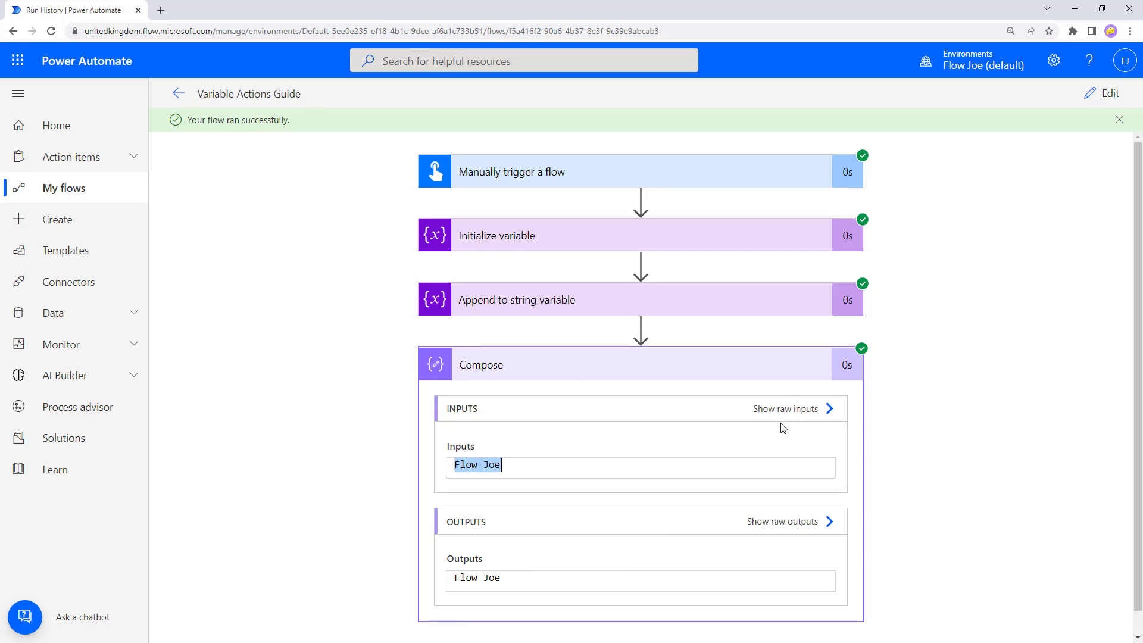
pyautogui.click(1005, 203)
# - Extend the append value after the first name with "is teaching us about variables", keeping it inside the quotes
pyautogui.click(1109, 95)
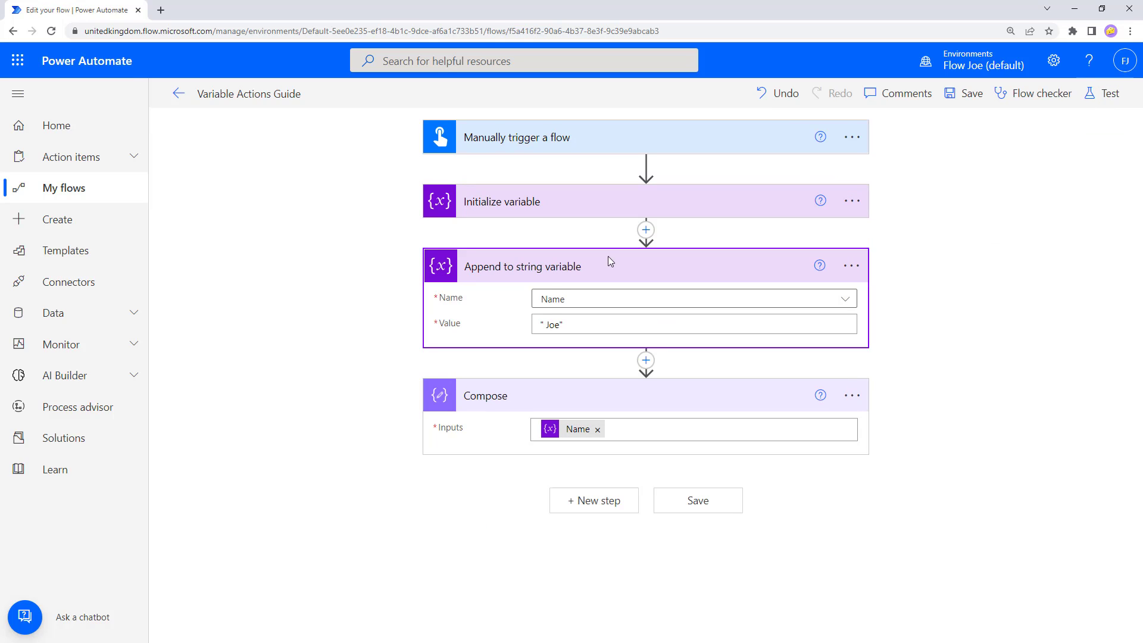
pyautogui.click(560, 326)
pyautogui.write('"')
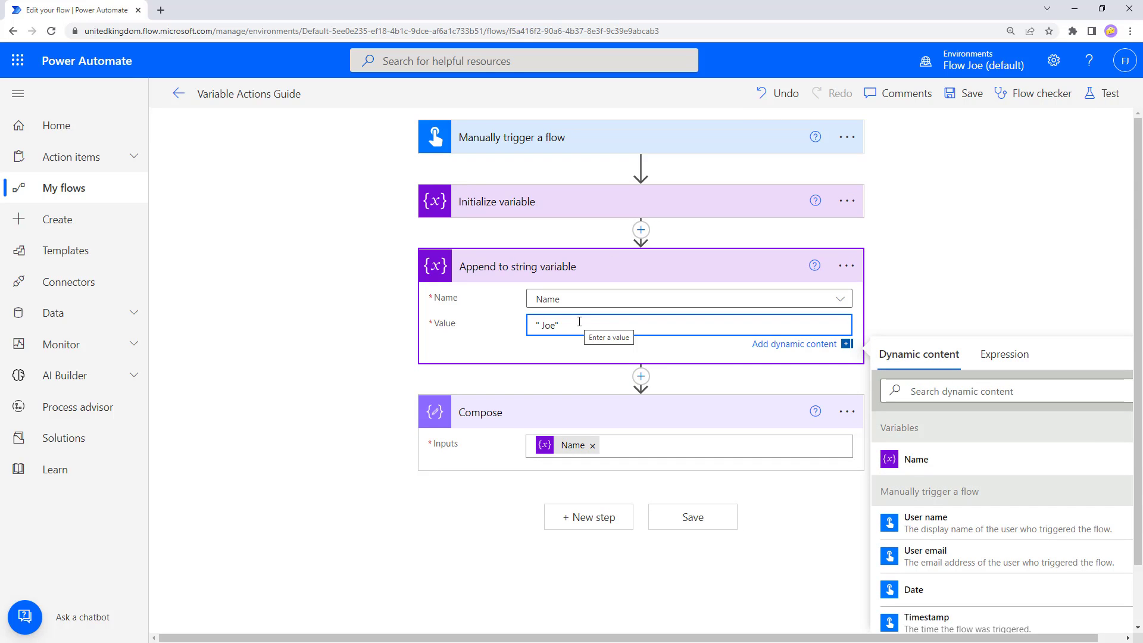
pyautogui.write(' Joe is teaching us about ')
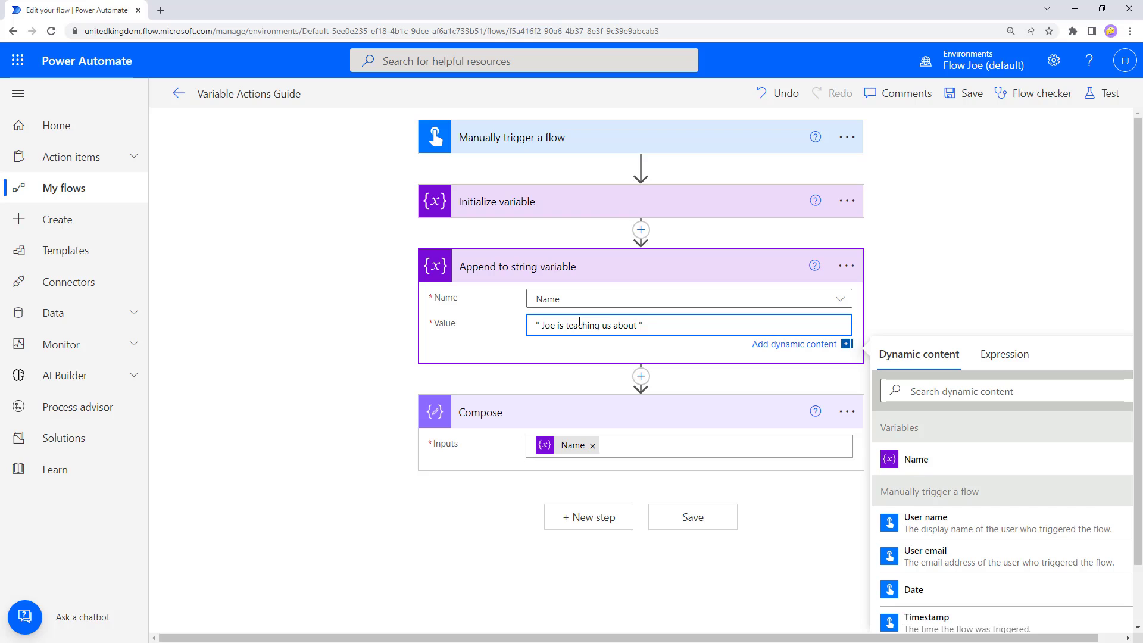
pyautogui.write('variables')
pyautogui.click(890, 199)
# - Save and manually test the flow with the longer append text, and examine the Compose result
pyautogui.click(1102, 93)
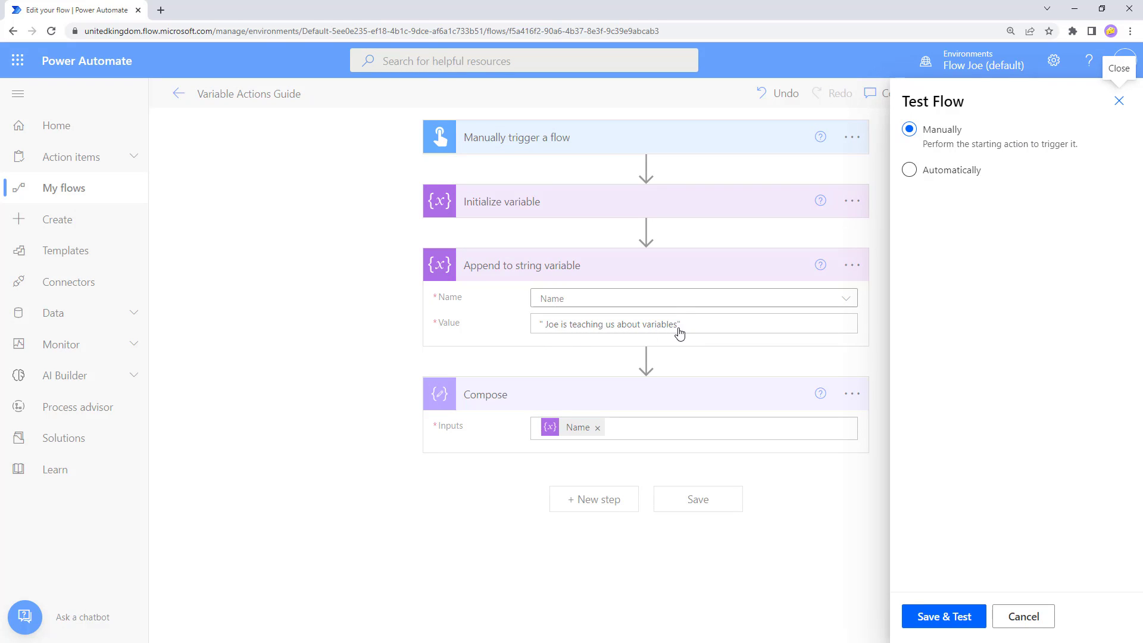
pyautogui.click(942, 620)
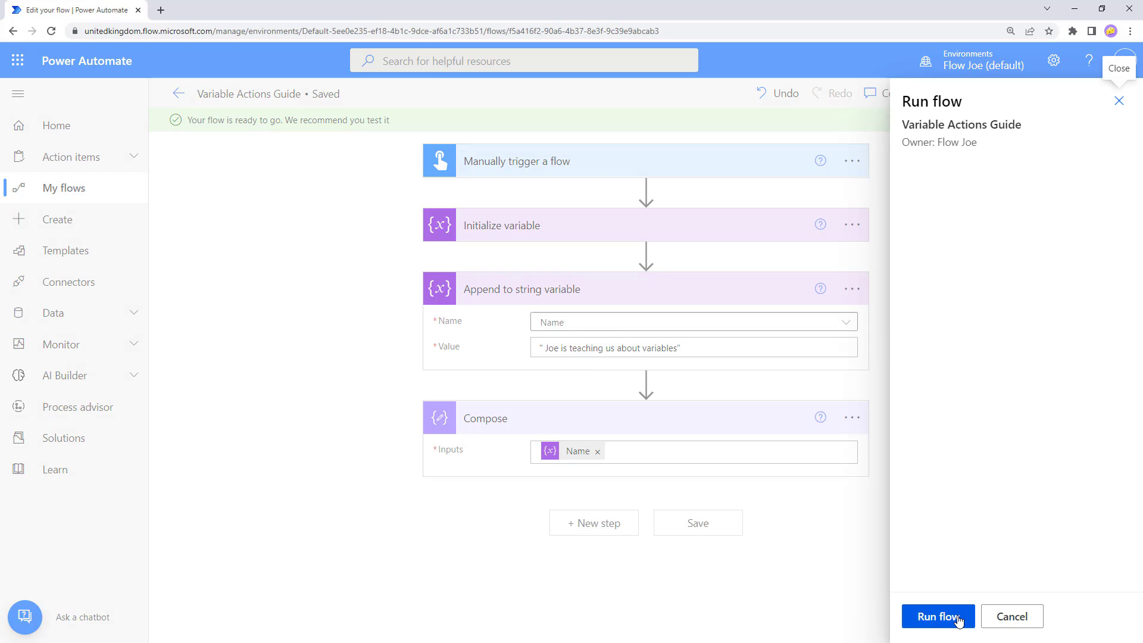
pyautogui.click(958, 621)
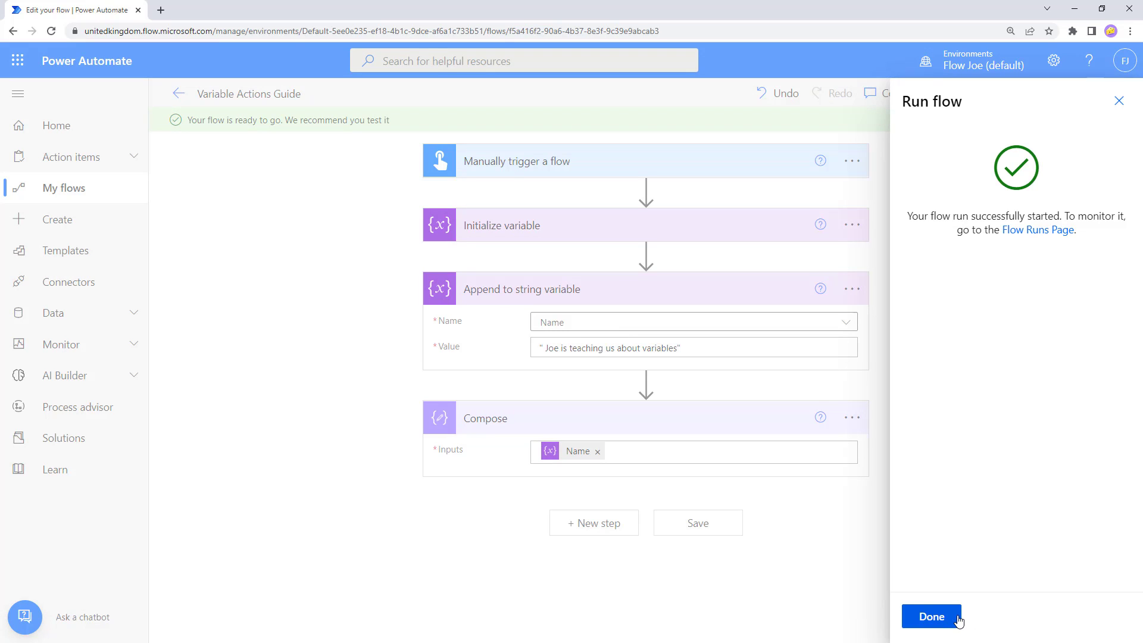
pyautogui.click(931, 616)
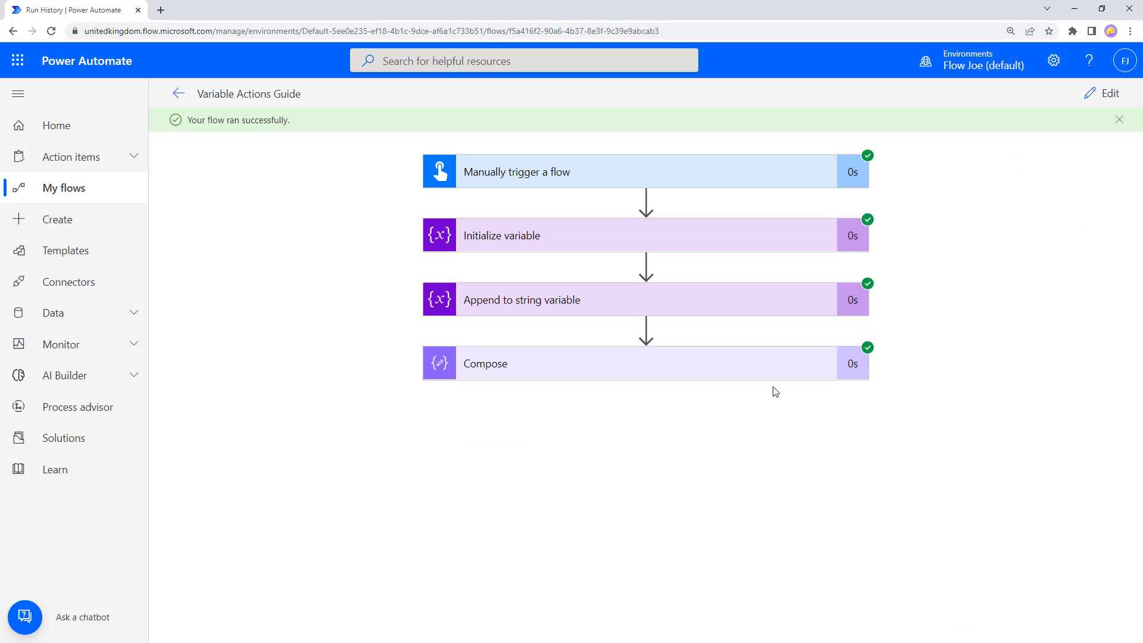
pyautogui.click(764, 374)
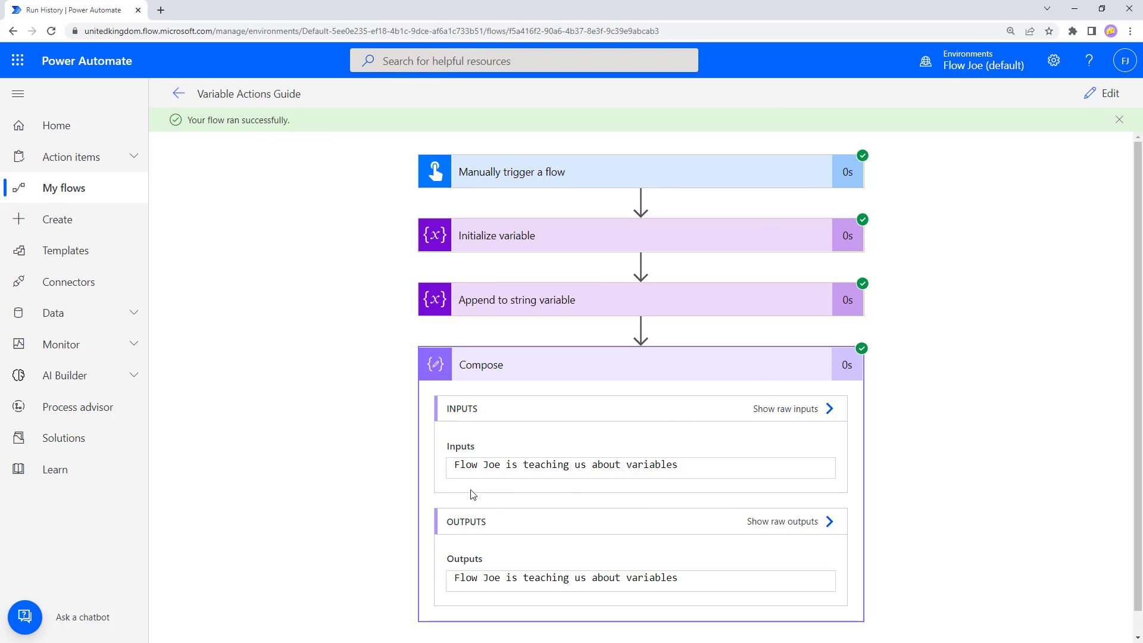
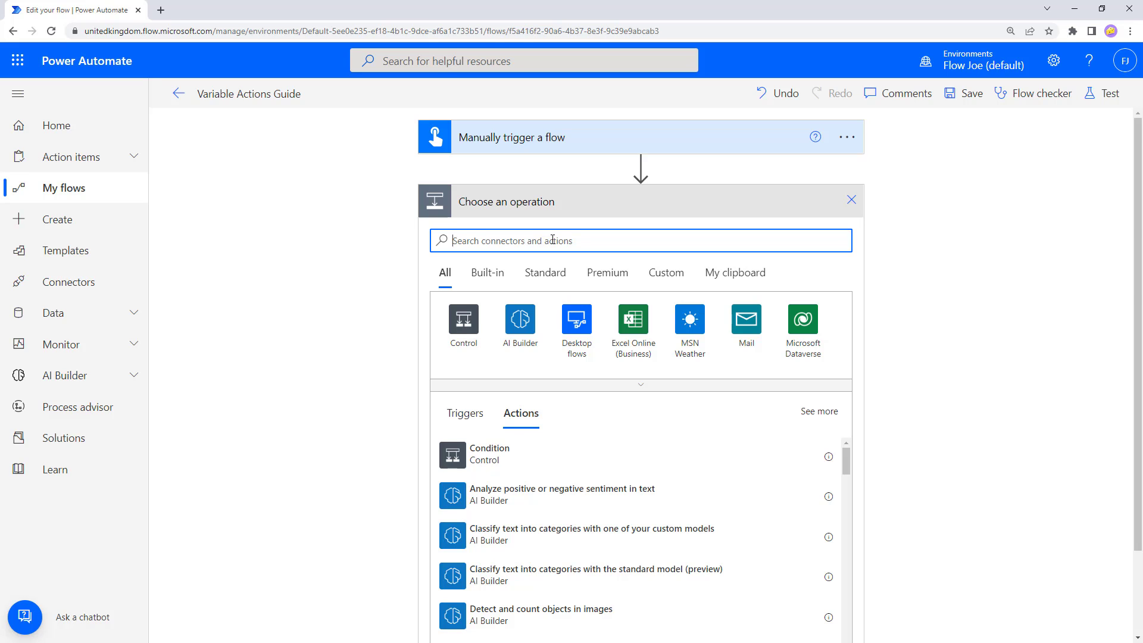
# - Add an Initialize variable action after the manual trigger, with the variable named Names and its type set to Array
pyautogui.write('vari')
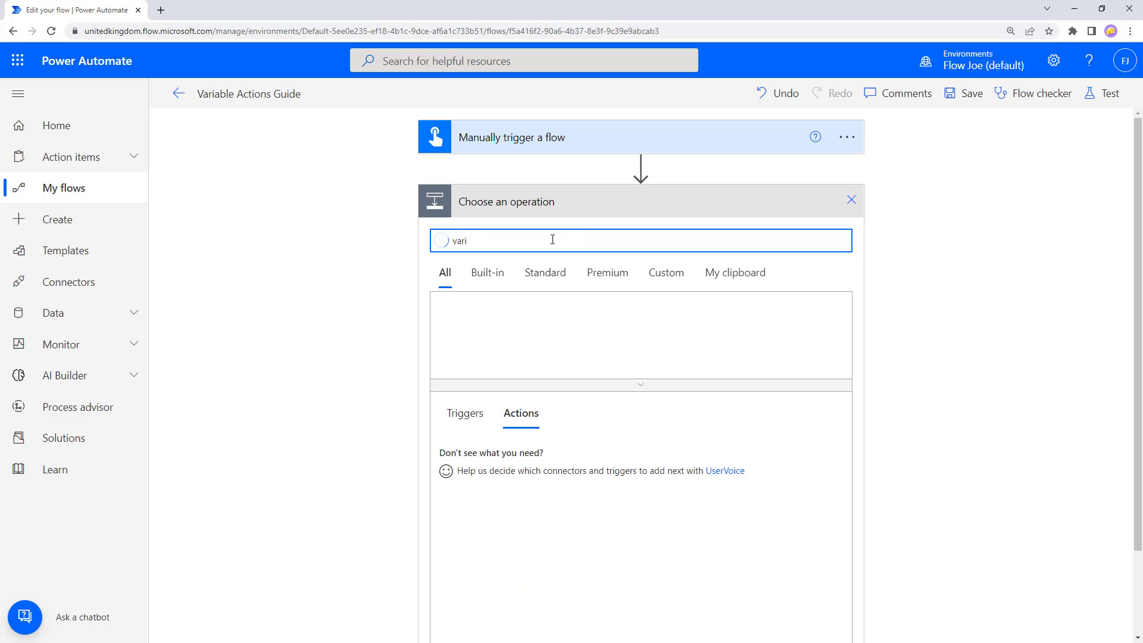
pyautogui.click(459, 316)
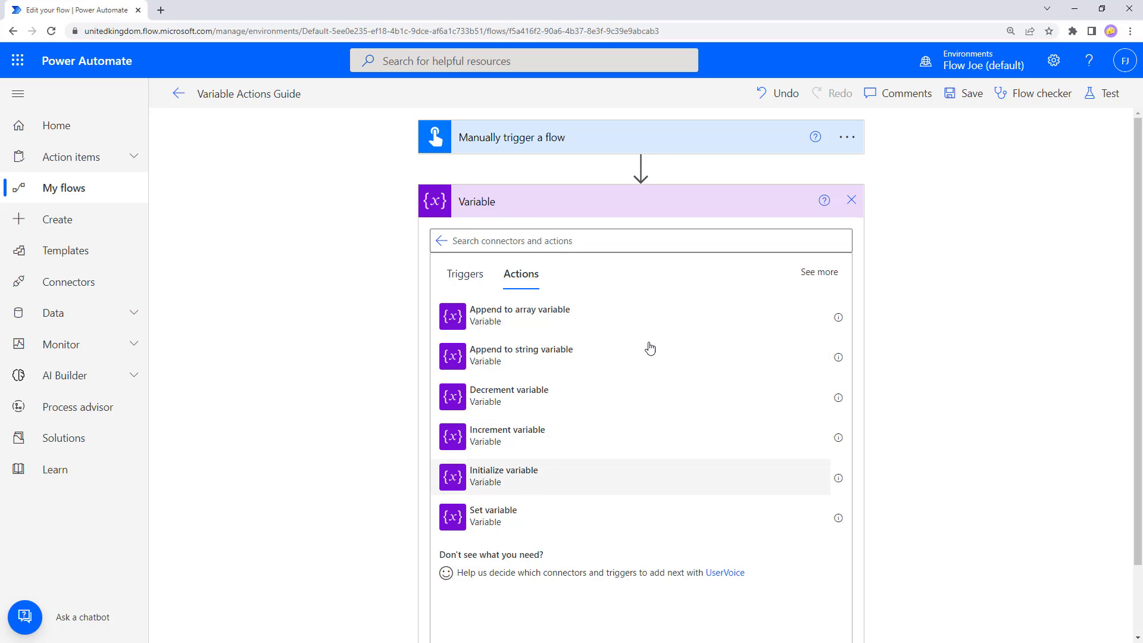
pyautogui.click(631, 476)
pyautogui.click(621, 237)
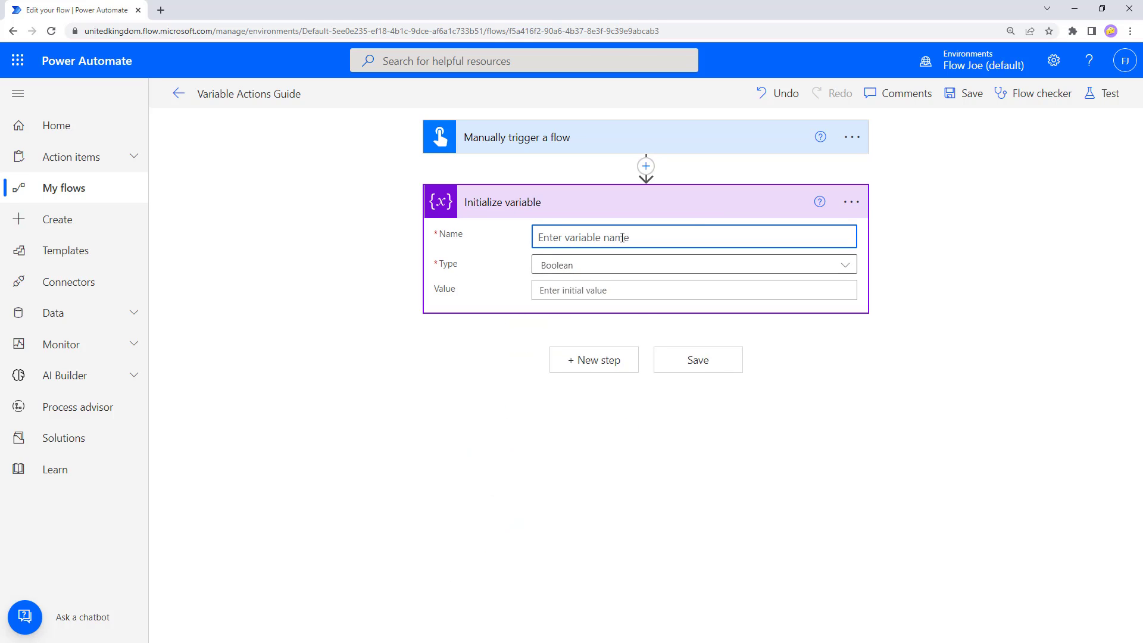
pyautogui.write('Names')
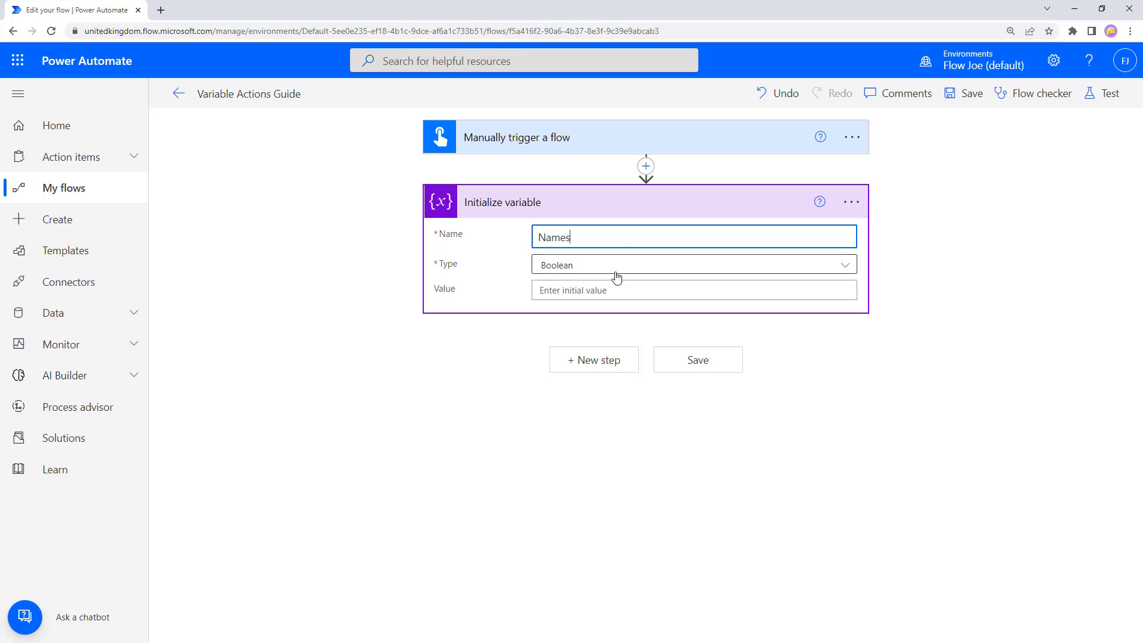
pyautogui.click(616, 277)
pyautogui.click(555, 422)
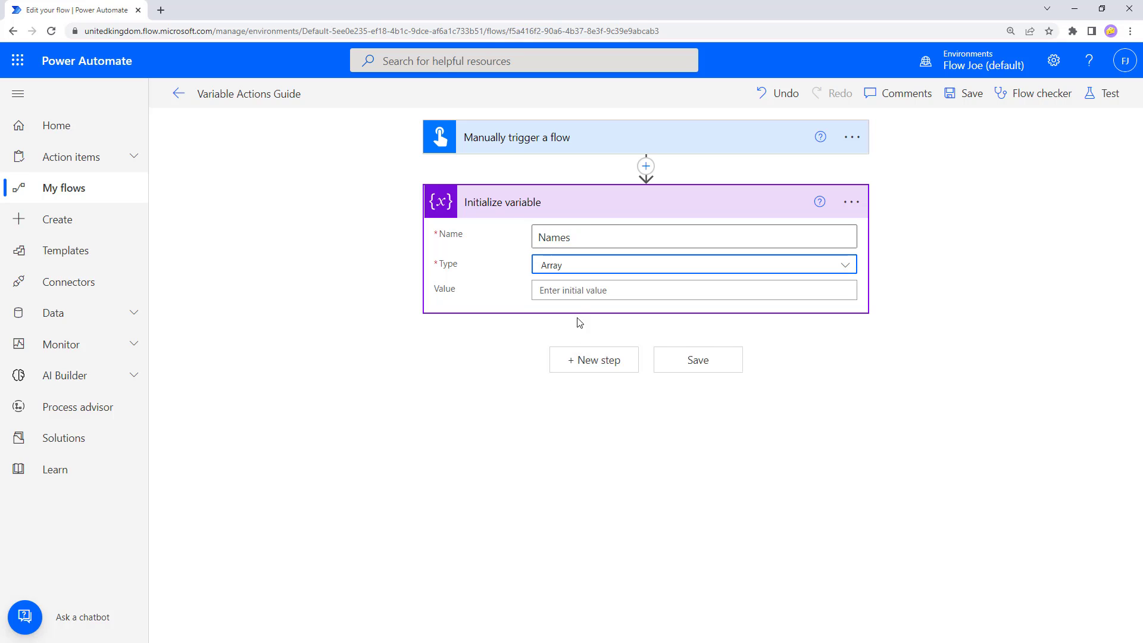
# - Set the Names variable's initial value to a bracketed array of two quoted first names separated by a comma
pyautogui.click(578, 291)
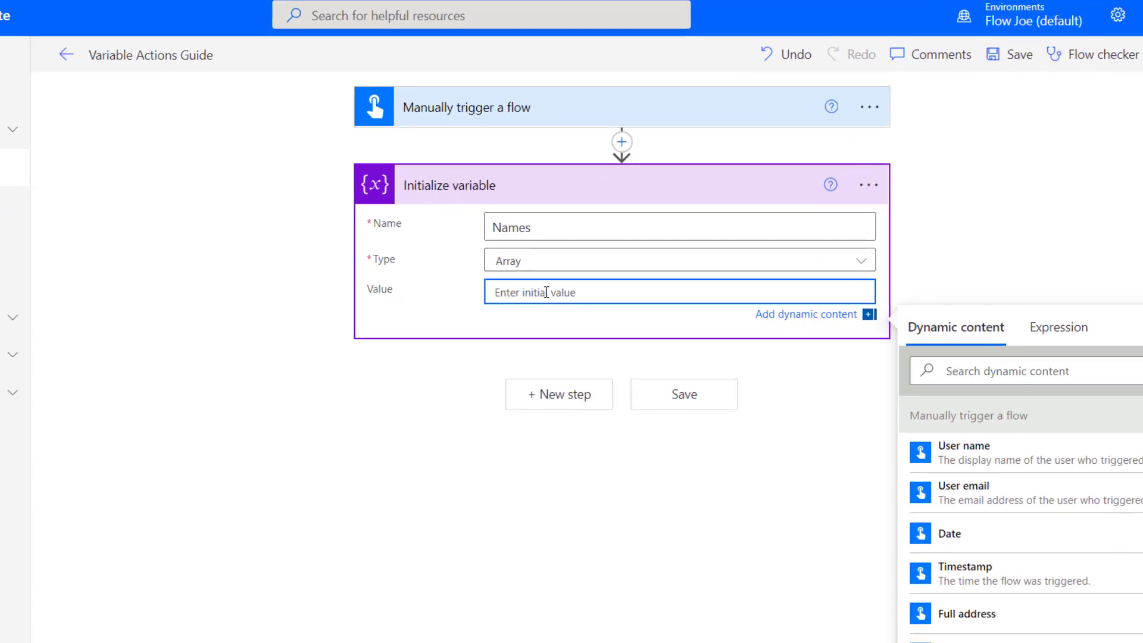
pyautogui.write('["Joe')
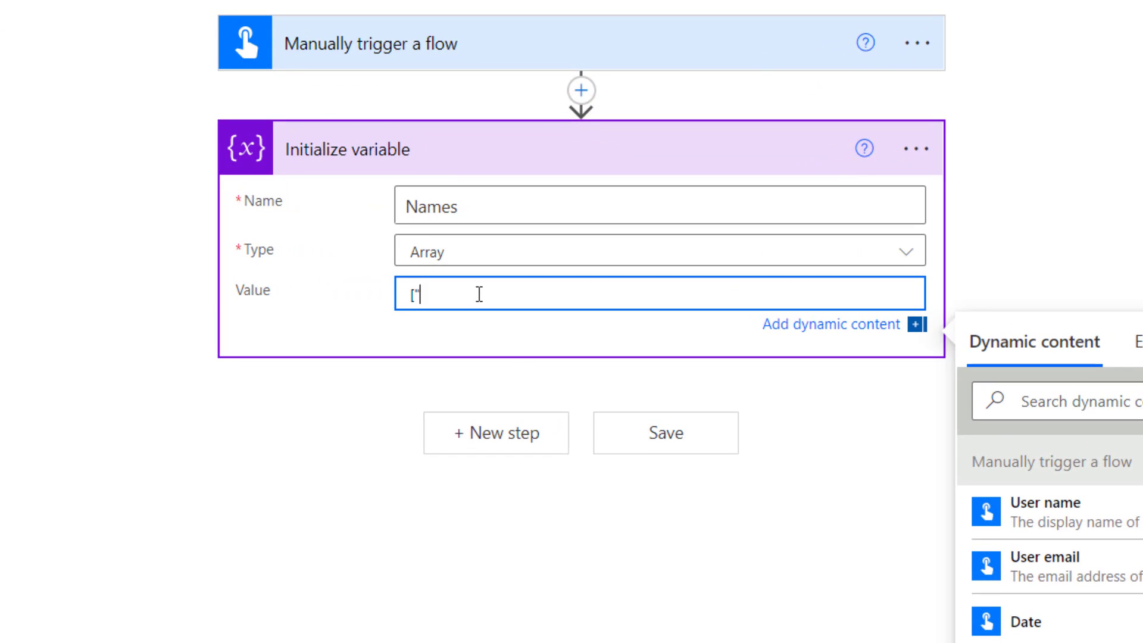
pyautogui.write('"')
pyautogui.write(', "Jax"]')
pyautogui.click(428, 387)
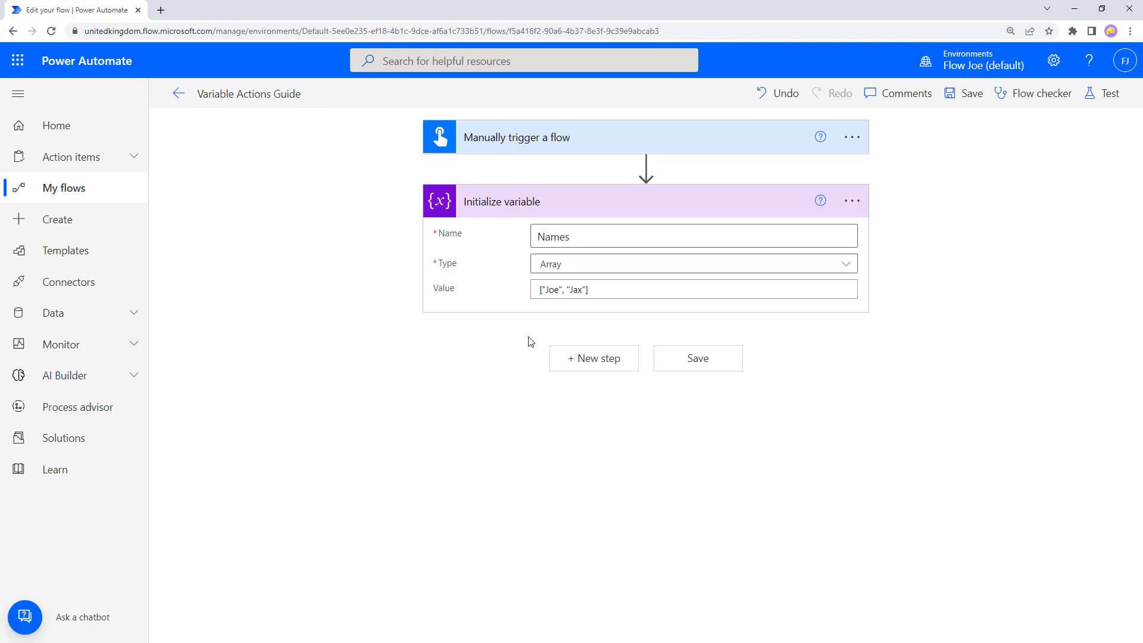
# - Add an Append to array variable action after the Initialize variable action and choose Names as its variable
pyautogui.click(582, 360)
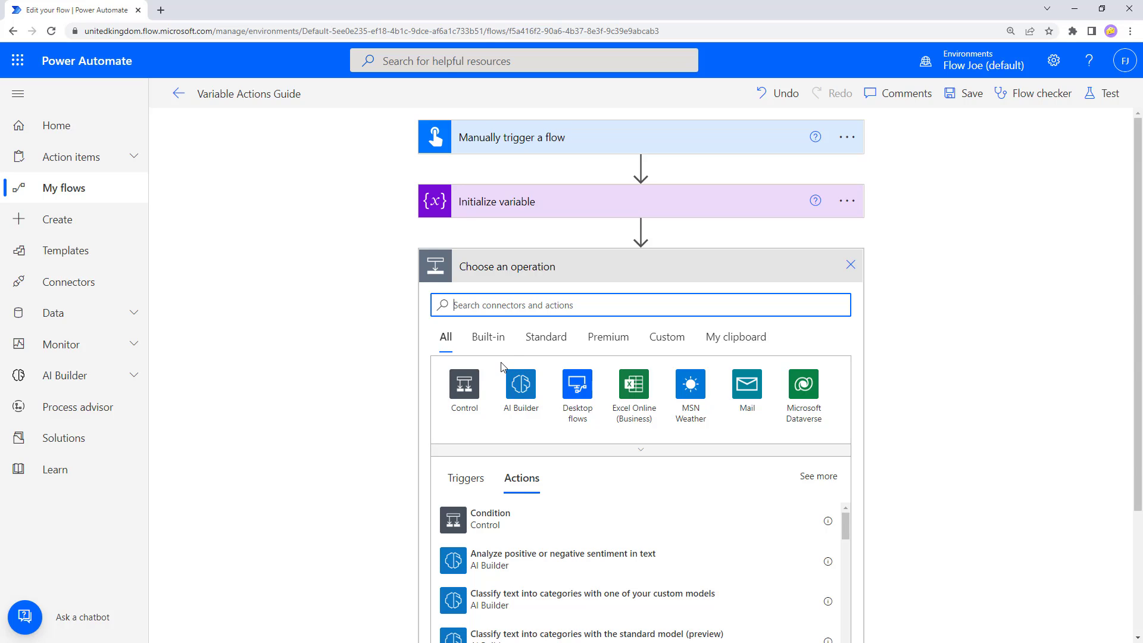
pyautogui.write('vari')
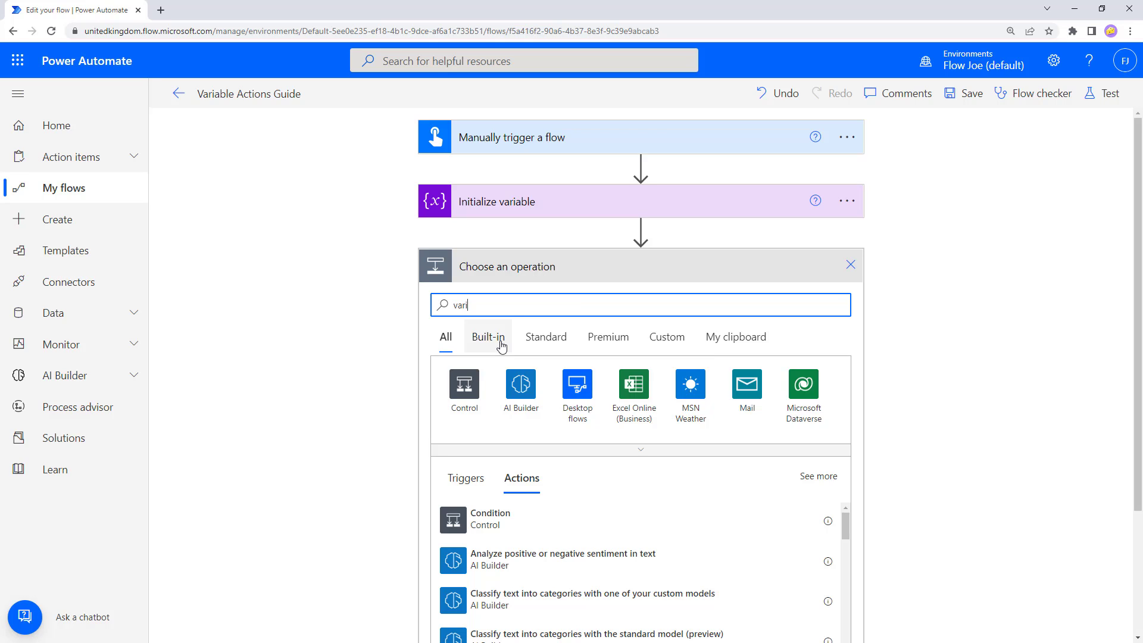
pyautogui.click(464, 384)
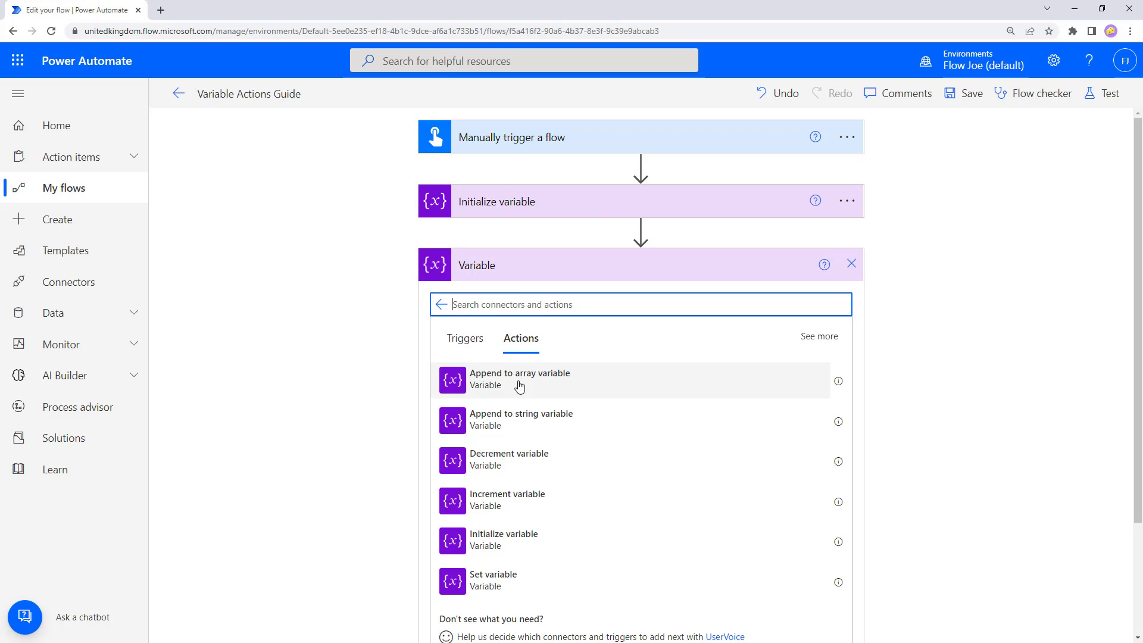
pyautogui.click(519, 387)
pyautogui.click(591, 303)
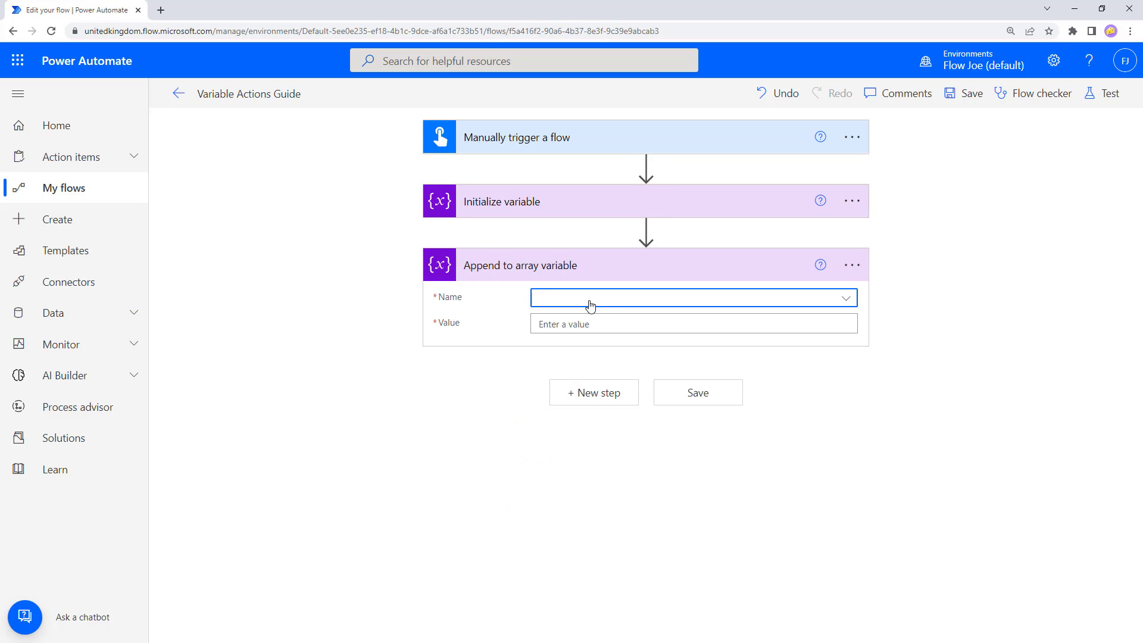
pyautogui.click(573, 354)
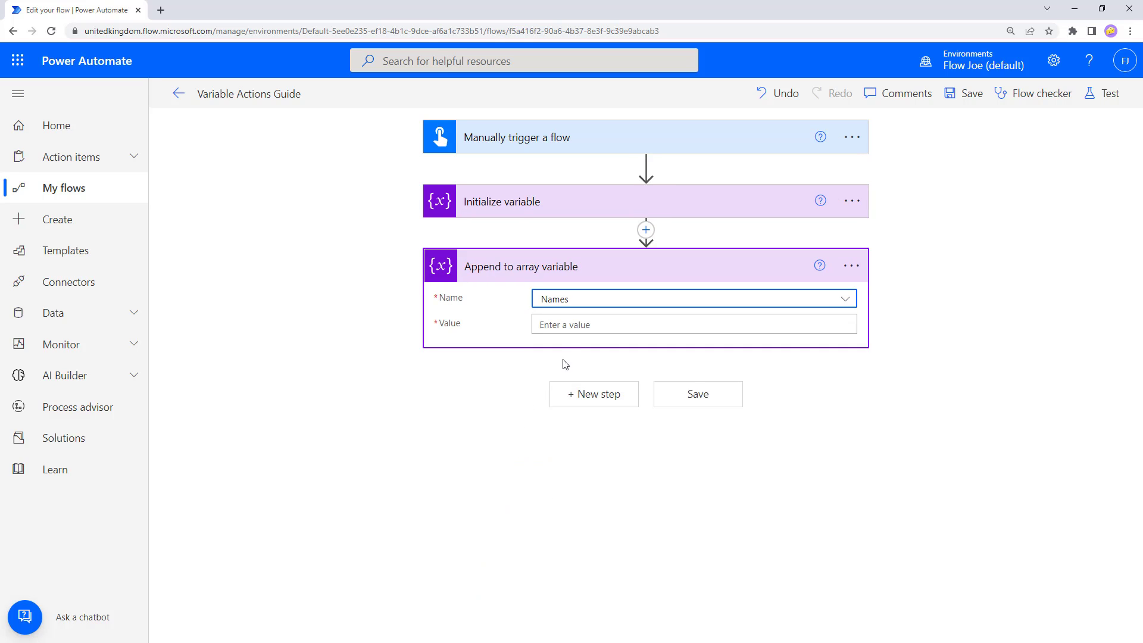
# - Set the append value to a third first name in double quotes and review the array's initial value
pyautogui.click(576, 324)
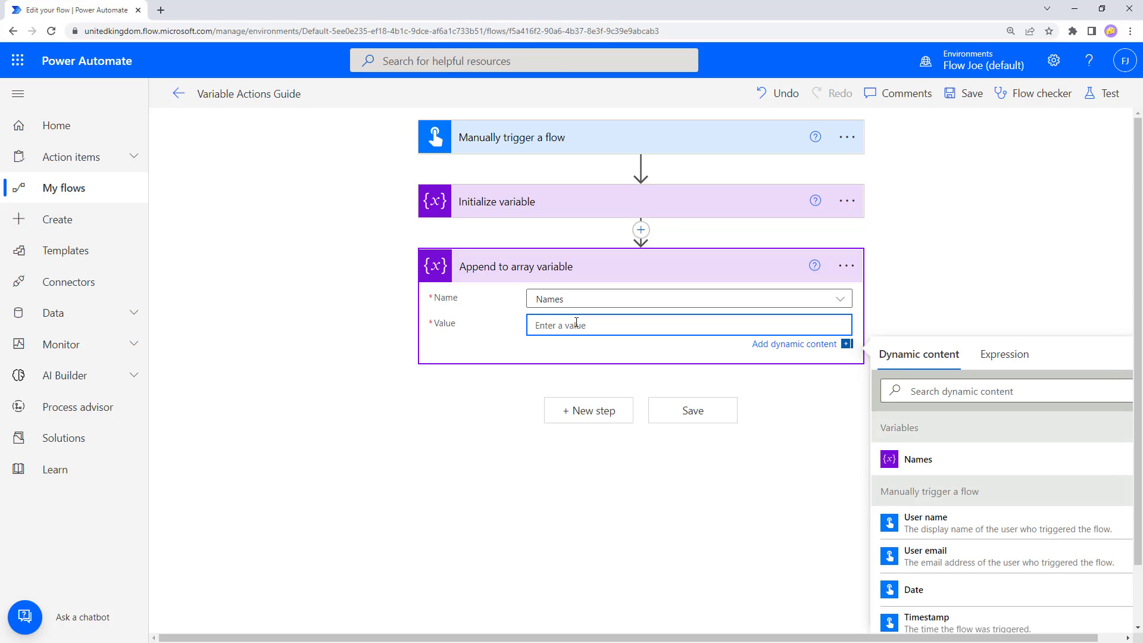
pyautogui.write('"Meg"')
pyautogui.click(531, 386)
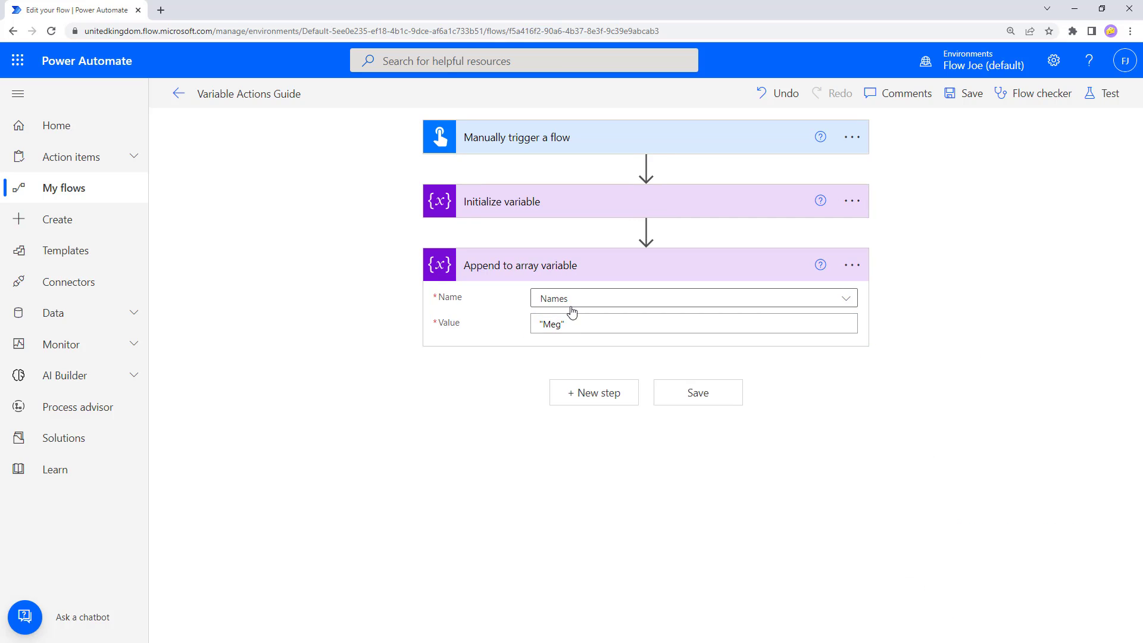
pyautogui.click(509, 202)
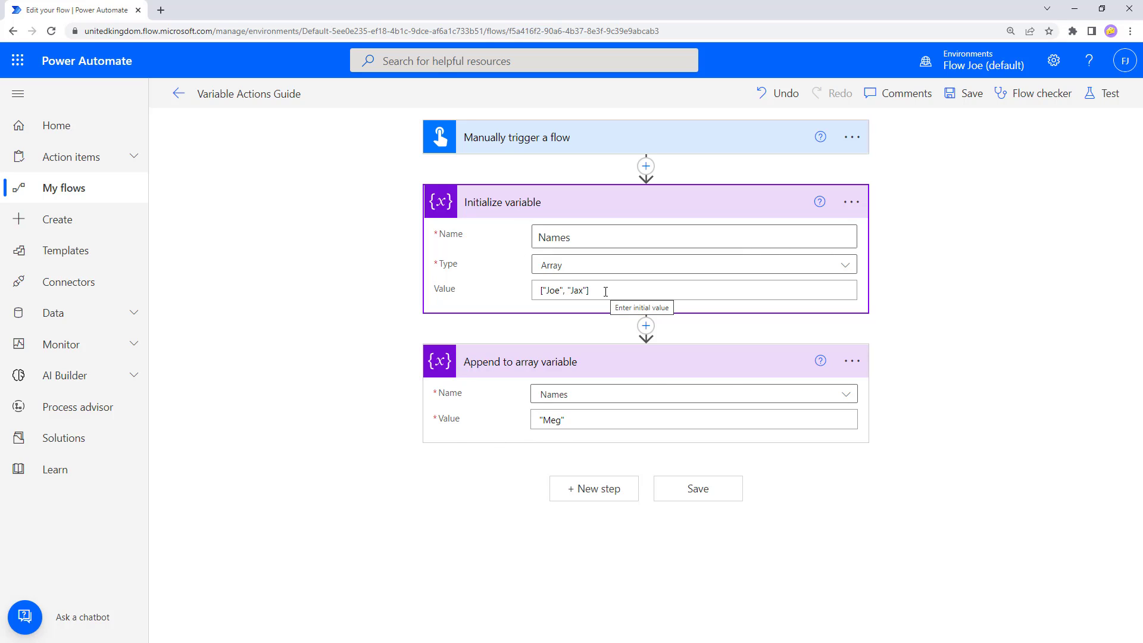
# - Add a Compose action after the append action, with the Names variable as its input
pyautogui.click(606, 491)
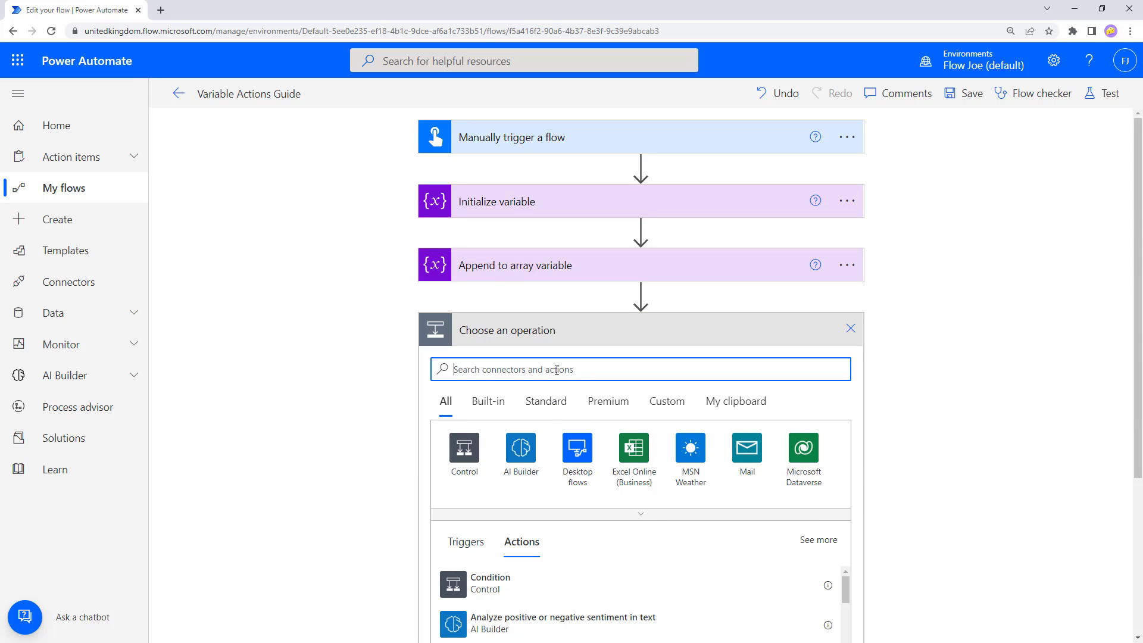
pyautogui.write('compose')
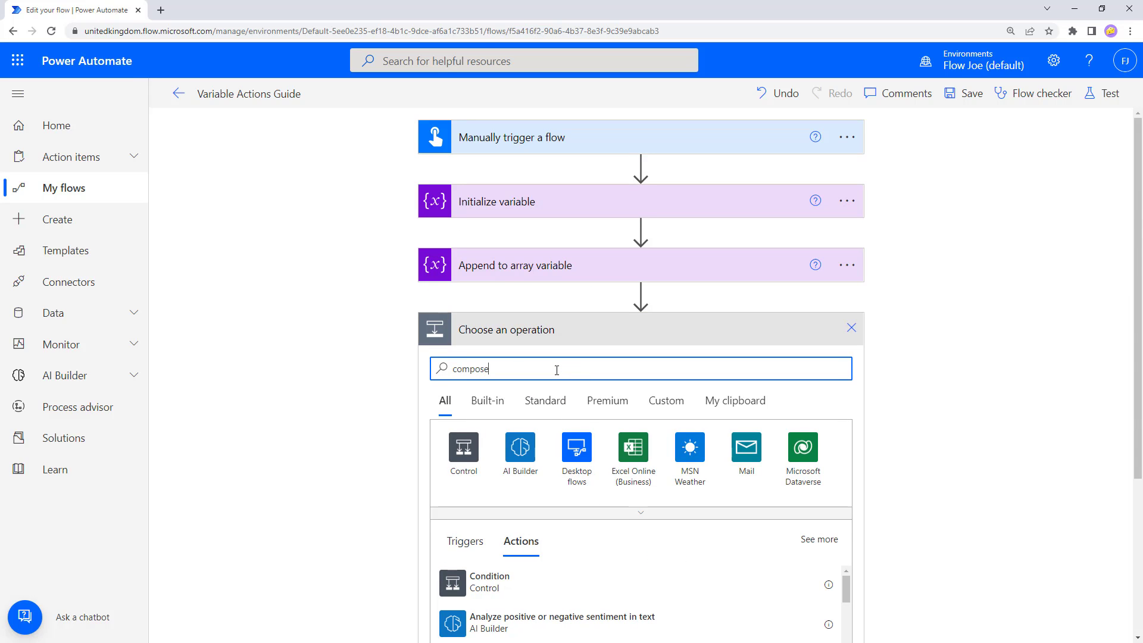
pyautogui.click(503, 582)
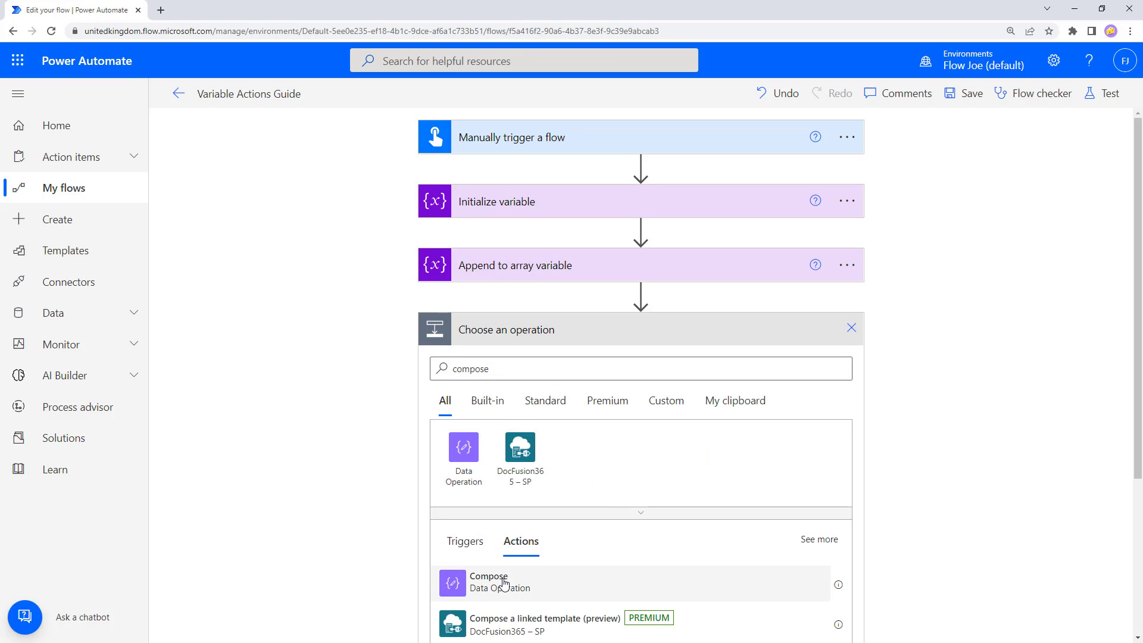
pyautogui.click(589, 363)
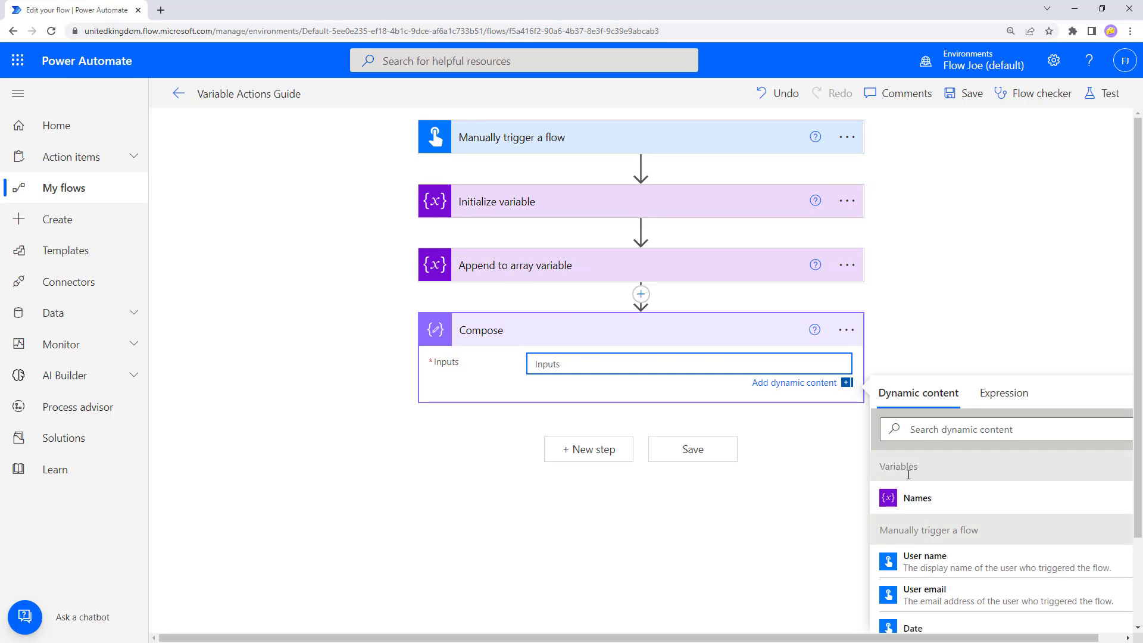
pyautogui.click(919, 499)
pyautogui.click(955, 292)
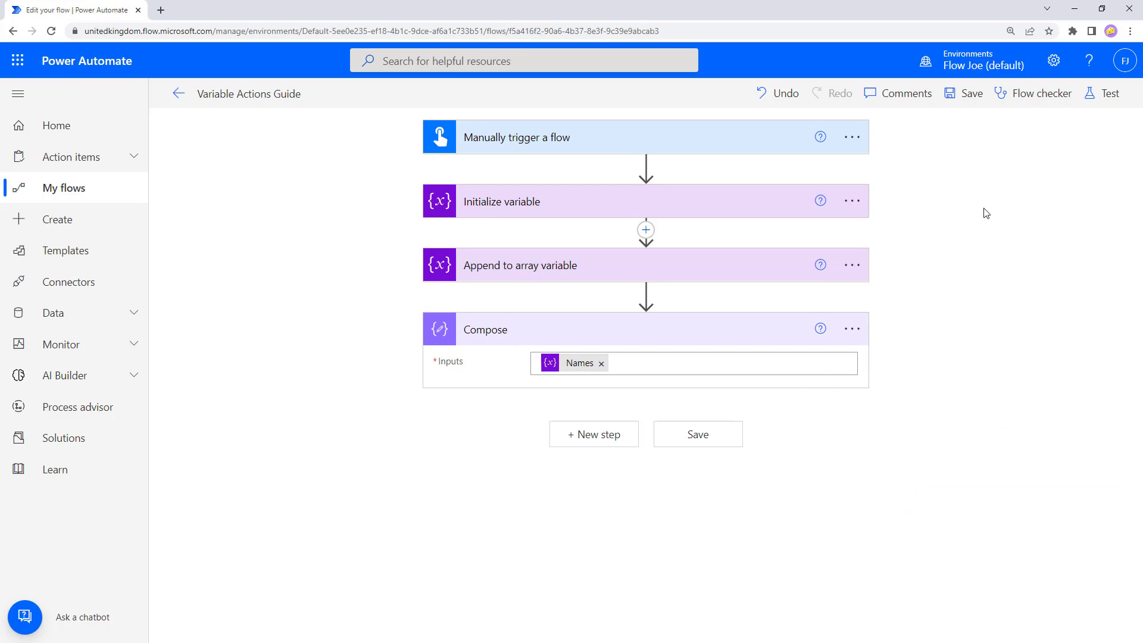
# - Save the flow and run it with a manual test
pyautogui.click(1106, 94)
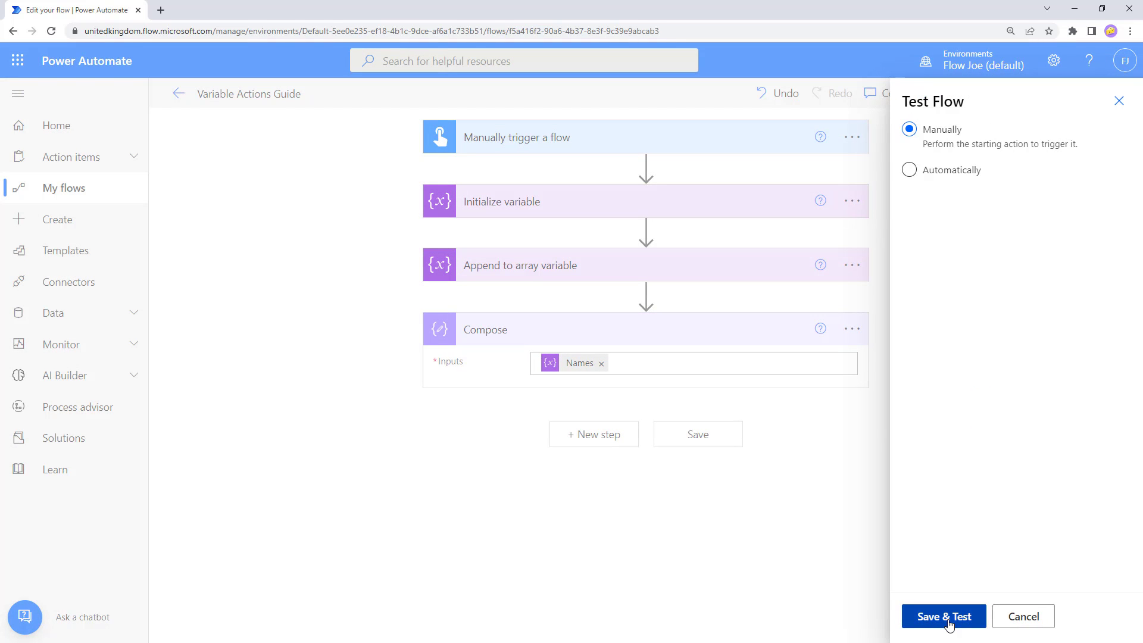
pyautogui.click(948, 619)
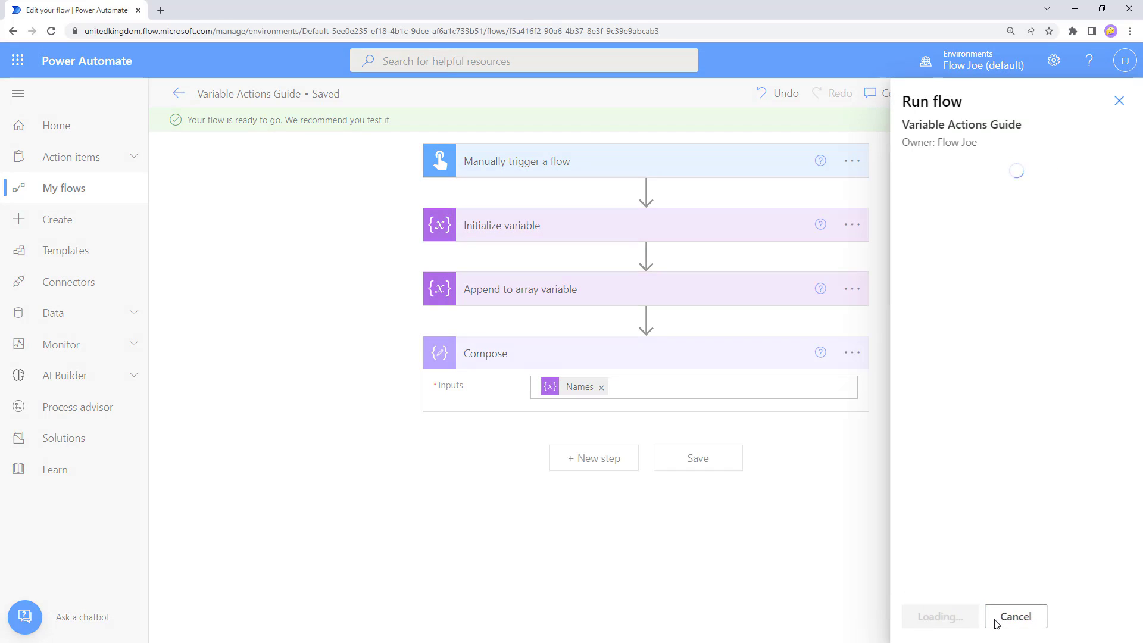
pyautogui.click(956, 622)
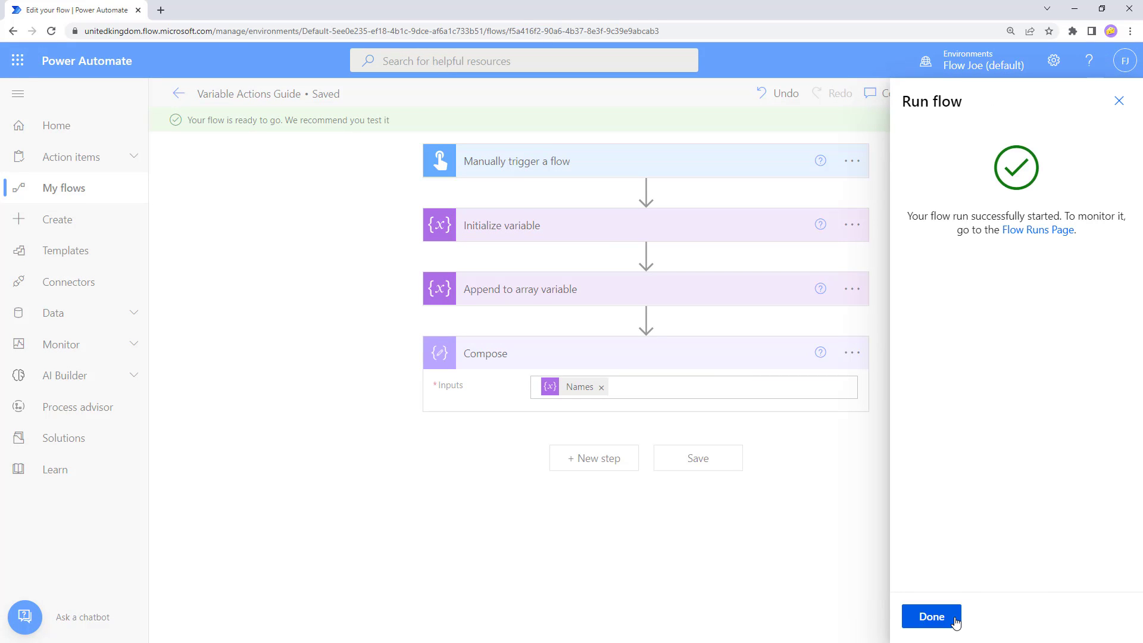
pyautogui.click(956, 622)
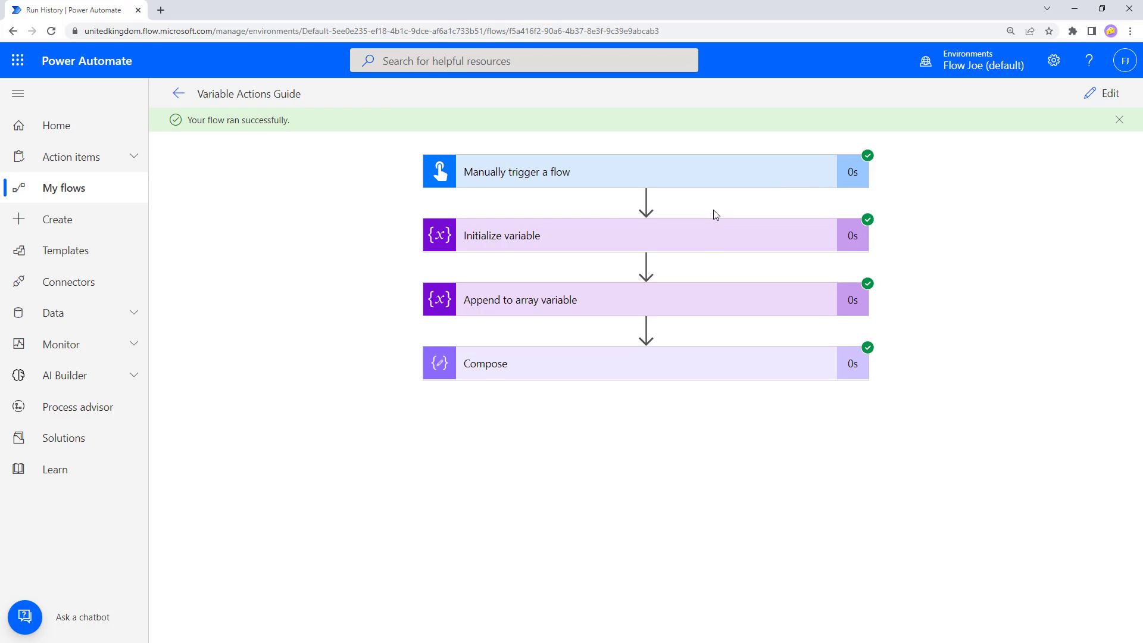
# - Examine the initial array value and the appended value in the run's Initialize variable and Append to array variable actions
pyautogui.click(710, 237)
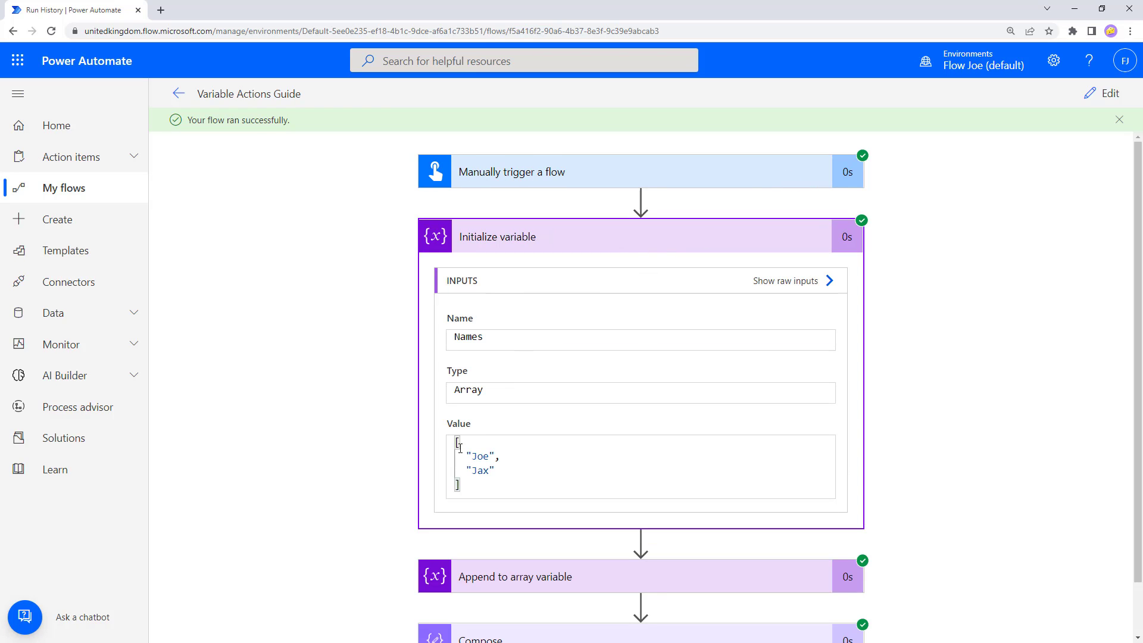
pyautogui.click(482, 456)
pyautogui.press('Down')
pyautogui.click(655, 242)
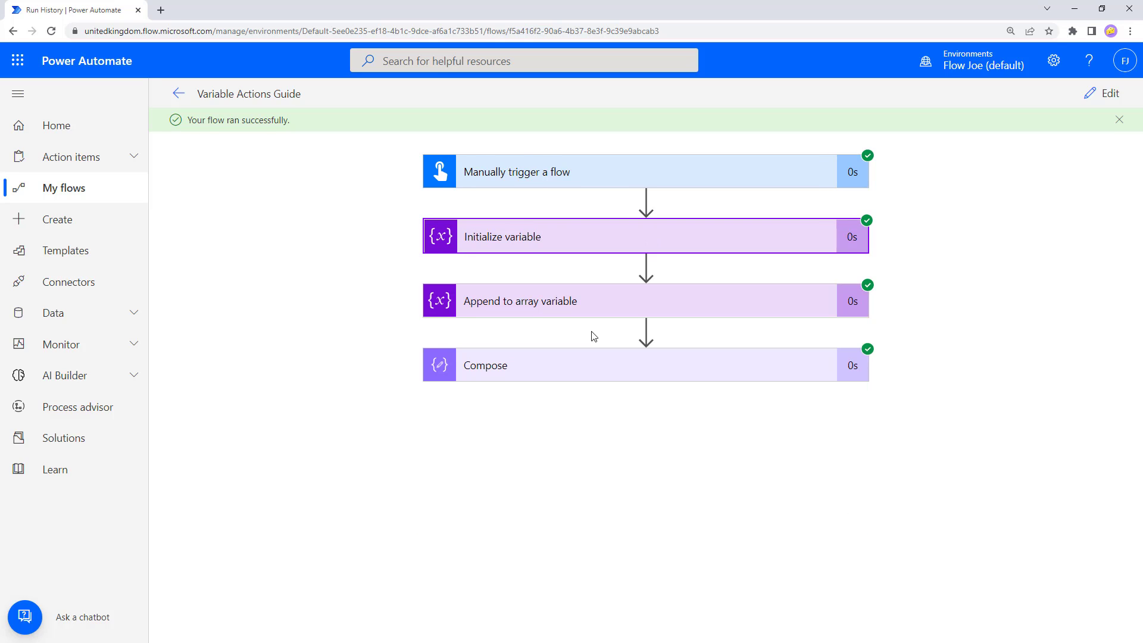
pyautogui.click(589, 309)
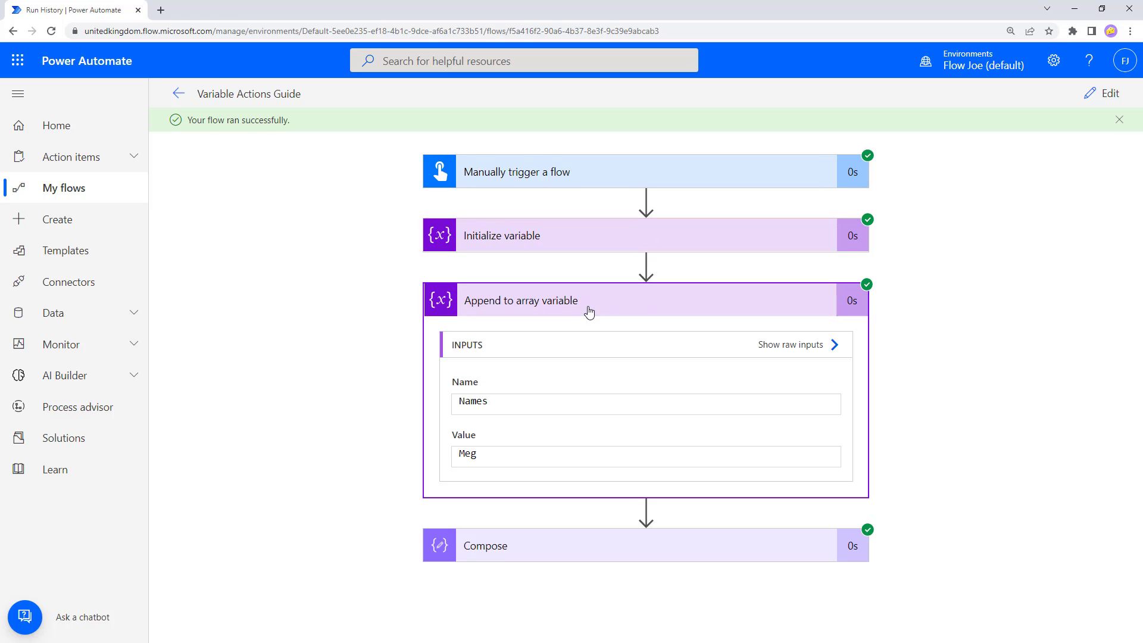
pyautogui.doubleClick(464, 459)
pyautogui.click(670, 238)
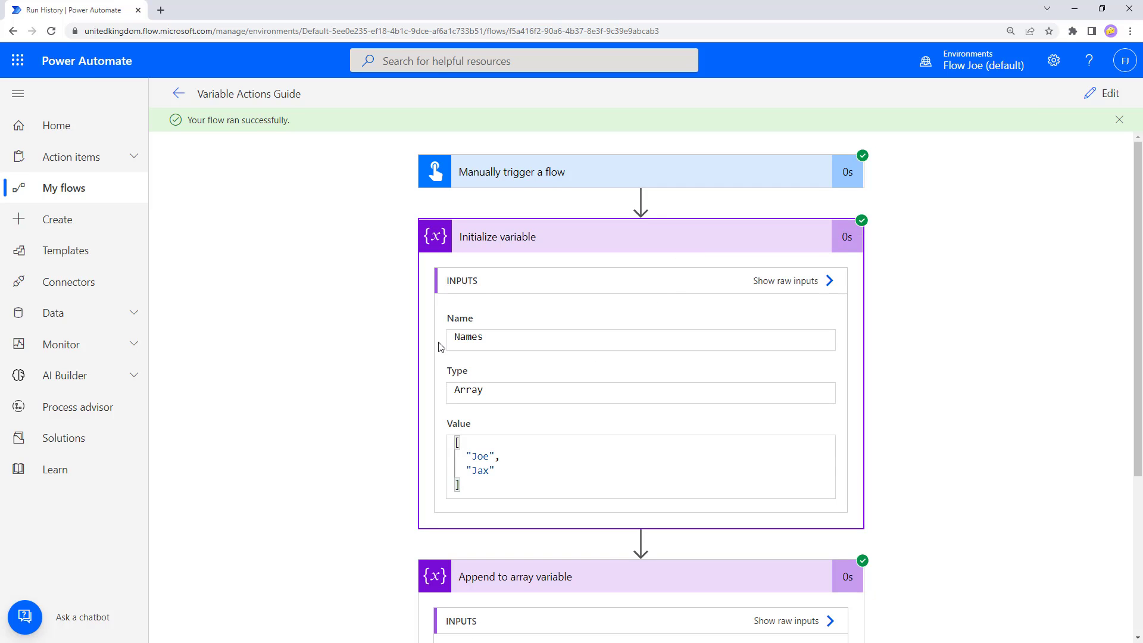
pyautogui.click(558, 244)
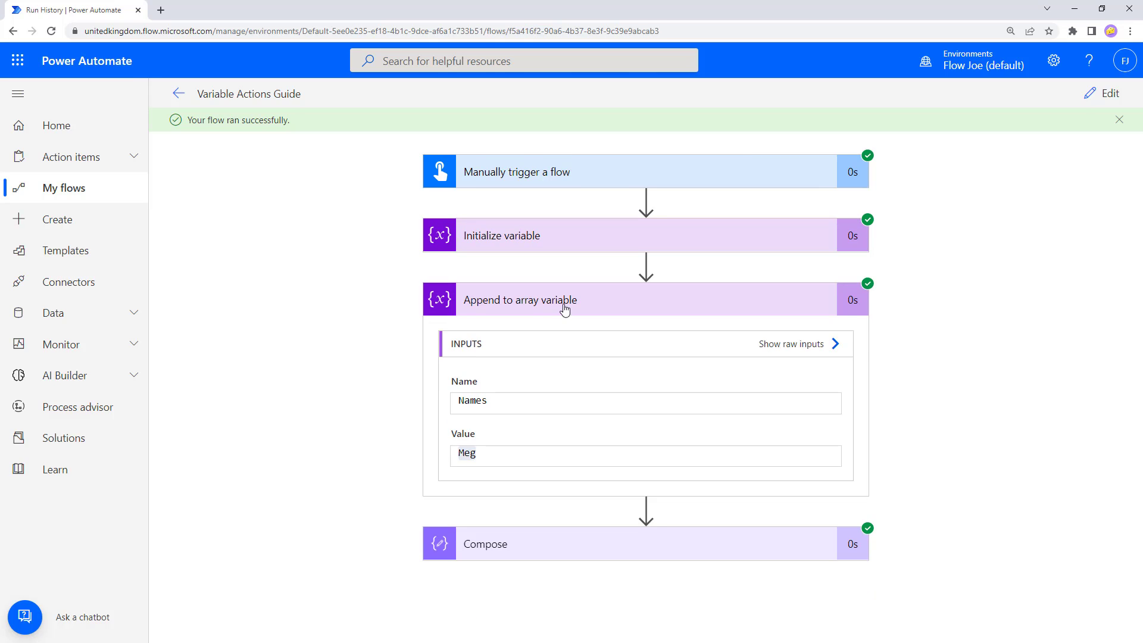
pyautogui.click(565, 307)
# - Examine the names listed in the Compose action's inputs and outputs for the run
pyautogui.click(553, 364)
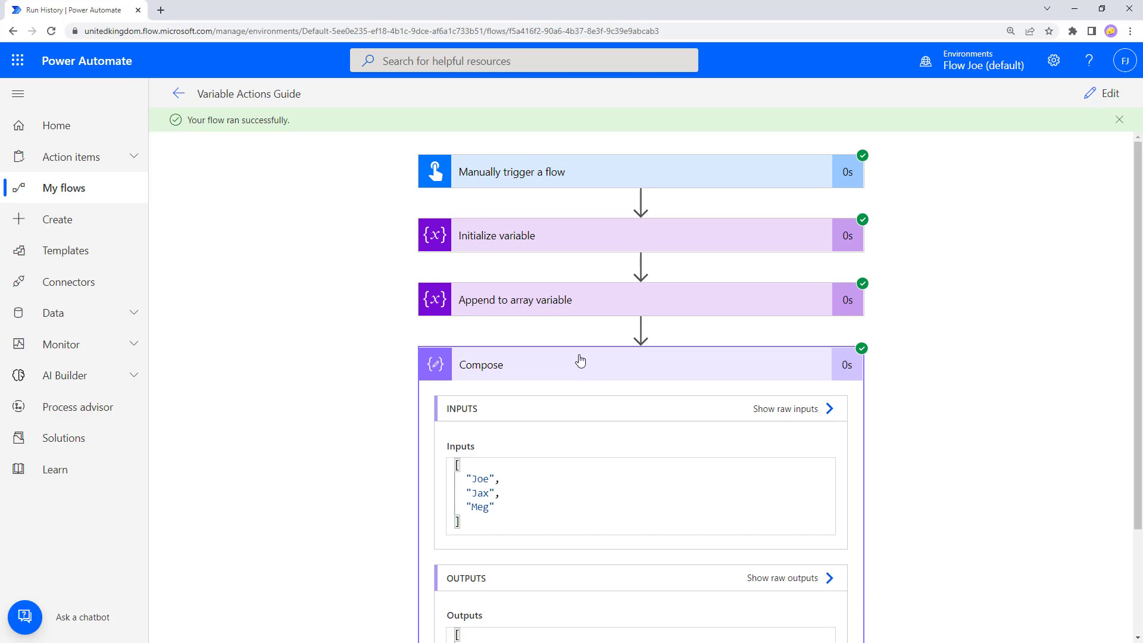
pyautogui.scroll(-2, 537, 384)
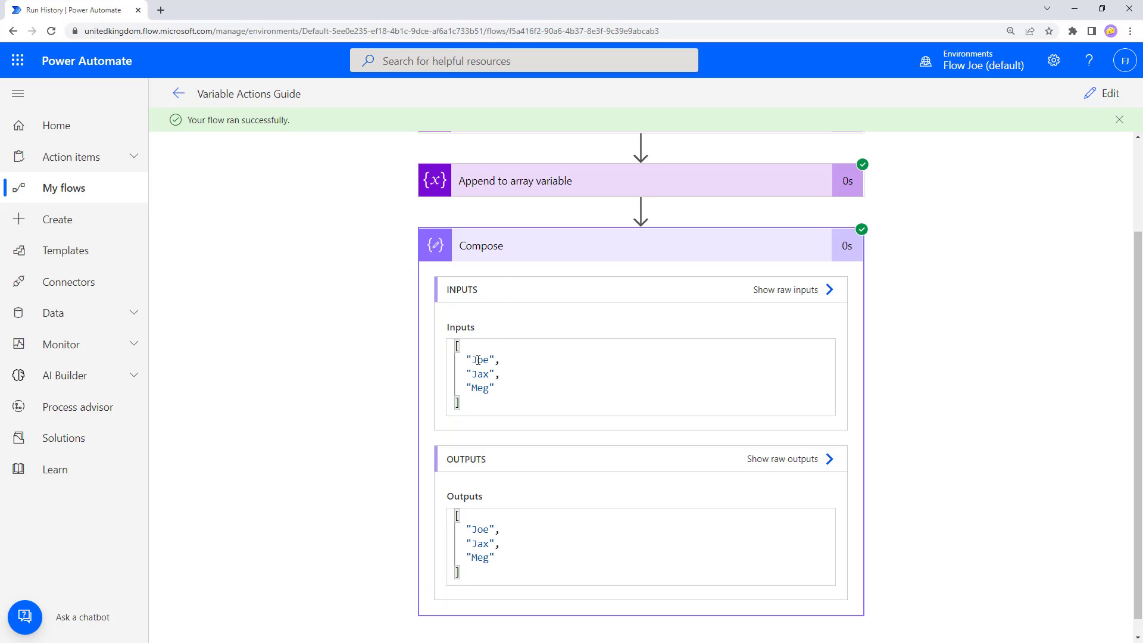
pyautogui.doubleClick(479, 360)
pyautogui.doubleClick(480, 374)
pyautogui.doubleClick(481, 388)
pyautogui.scroll(2, 922, 435)
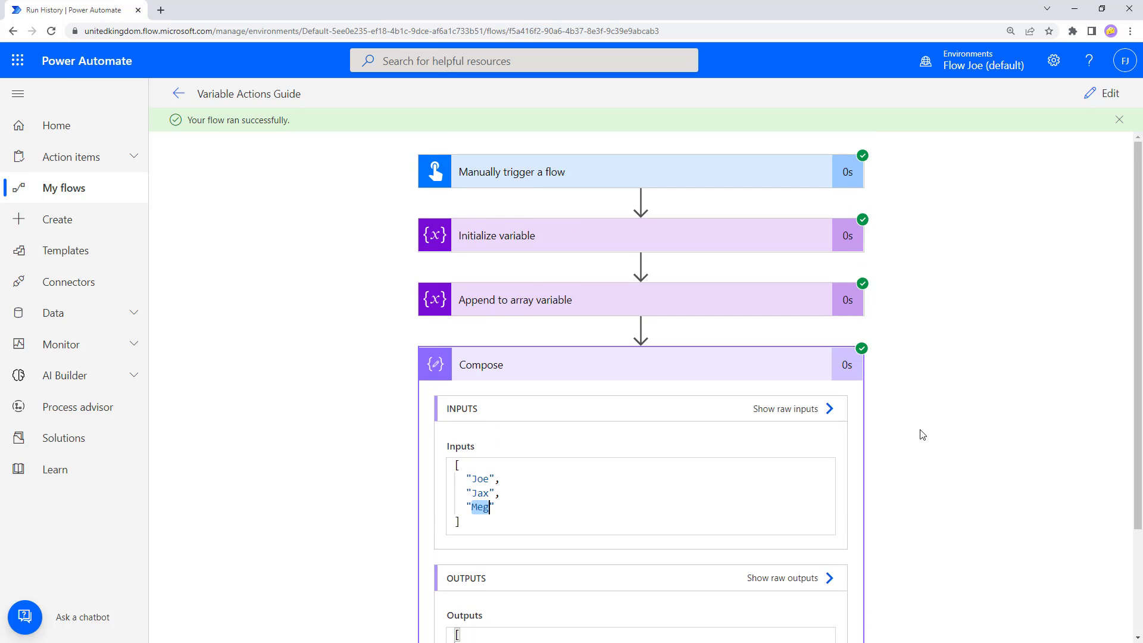